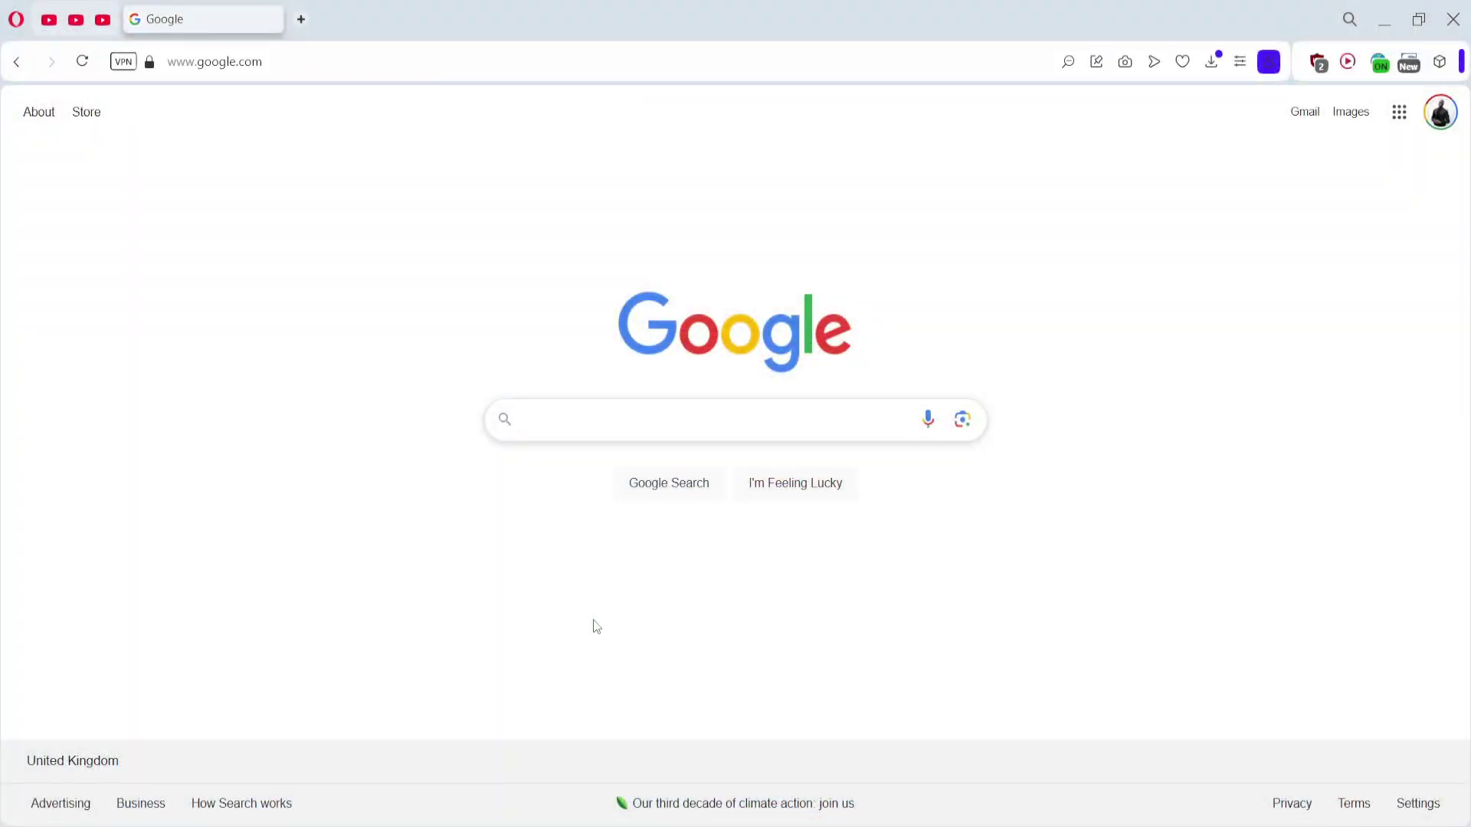
Launch HueForge.exe by searching 'hueforge' in Windows Search.
key("super")
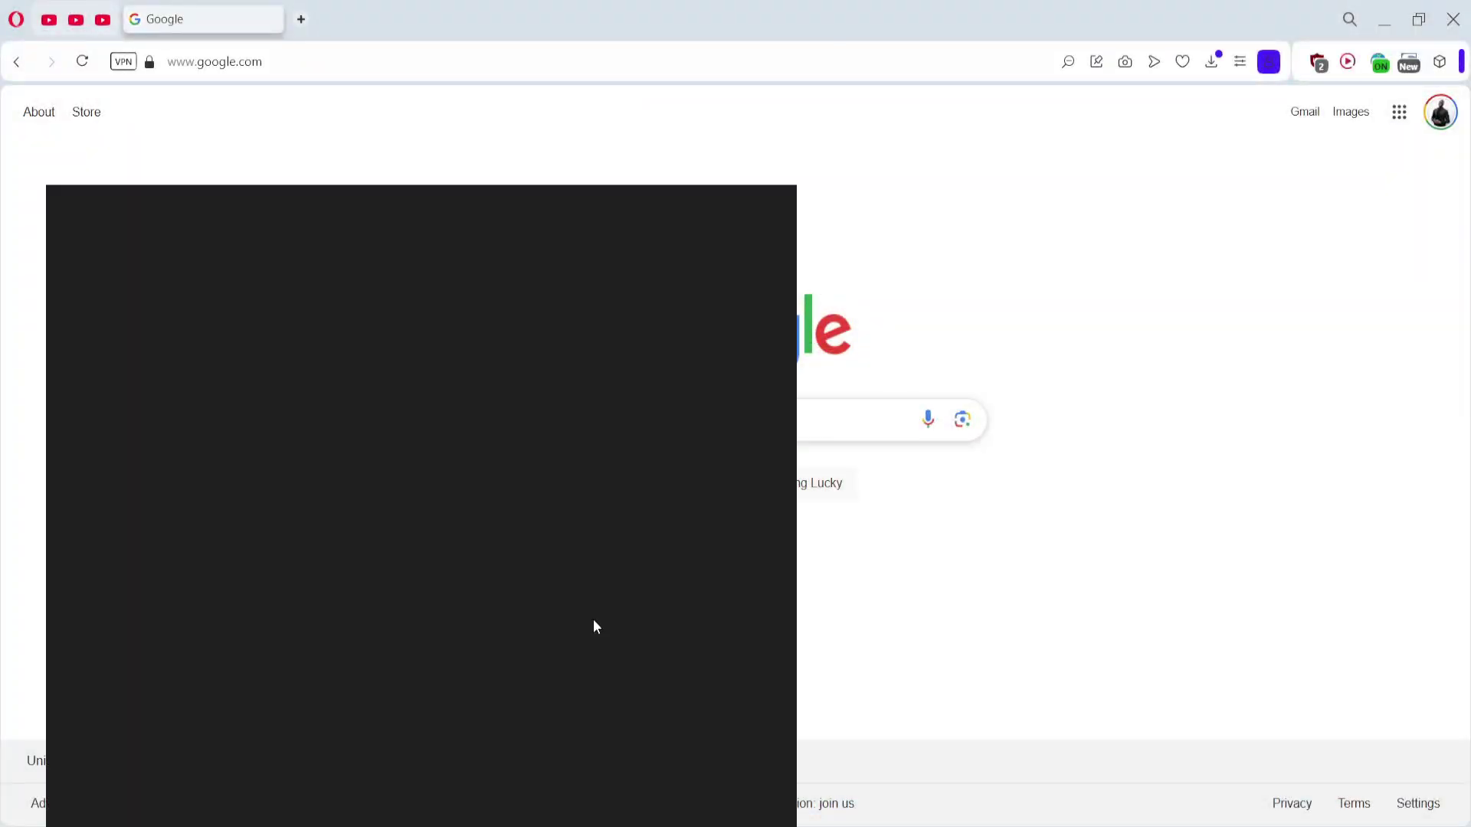
type("hueforge")
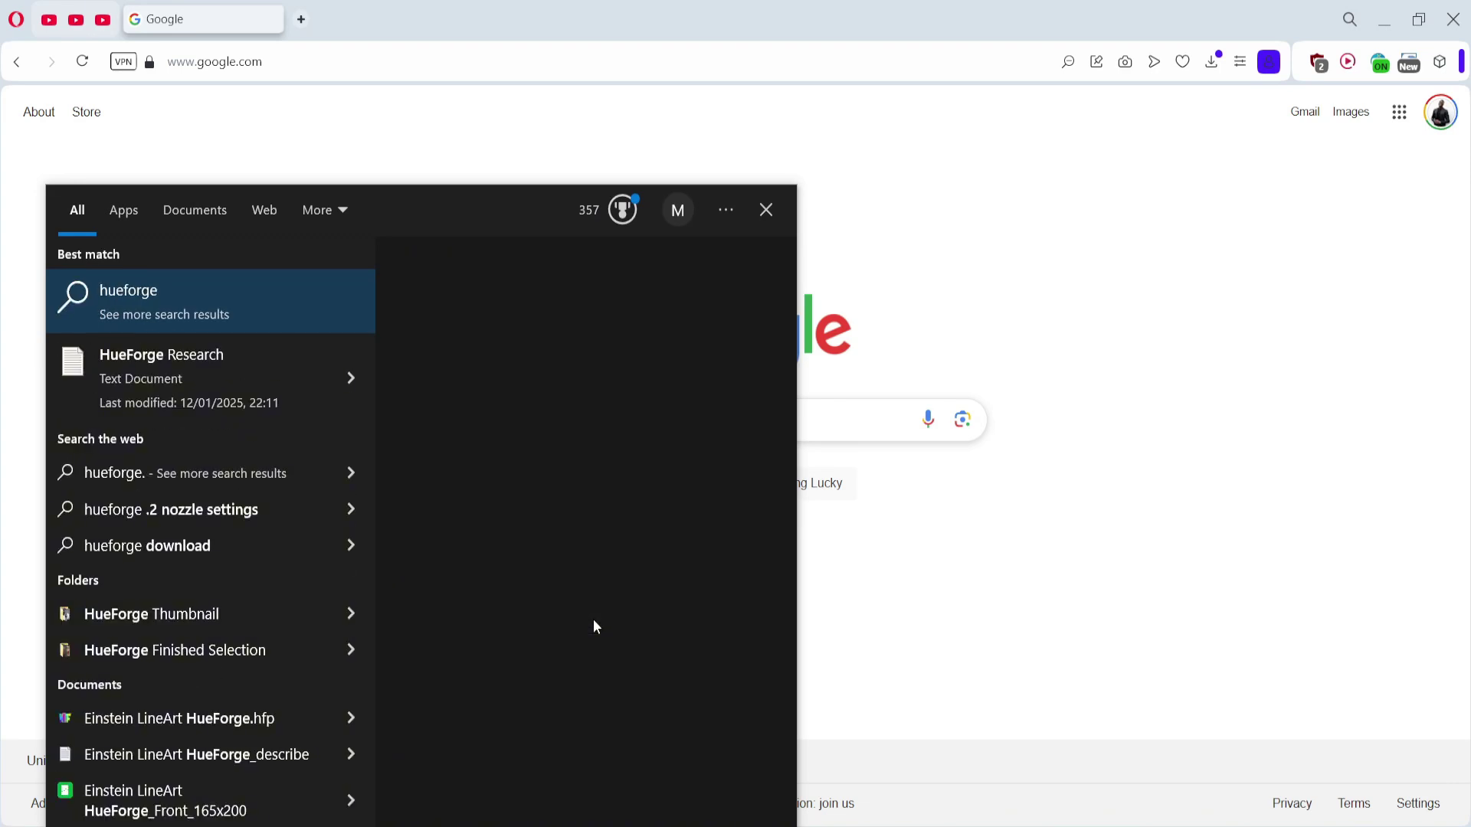
key("Return")
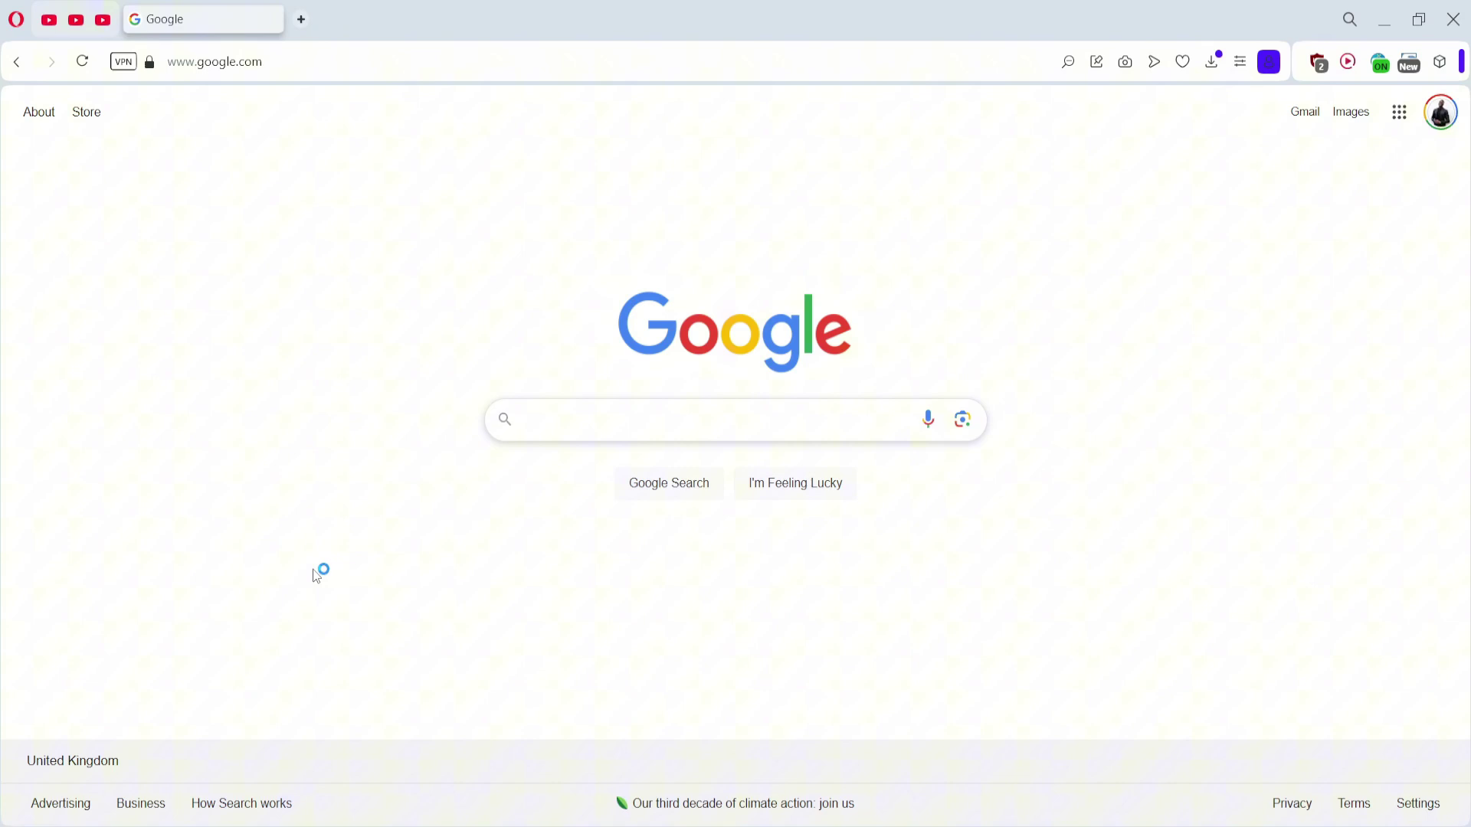
key("super")
Dismiss the Autosave Found prompt without restoring and close the HueForge - Resources window.
key("Escape")
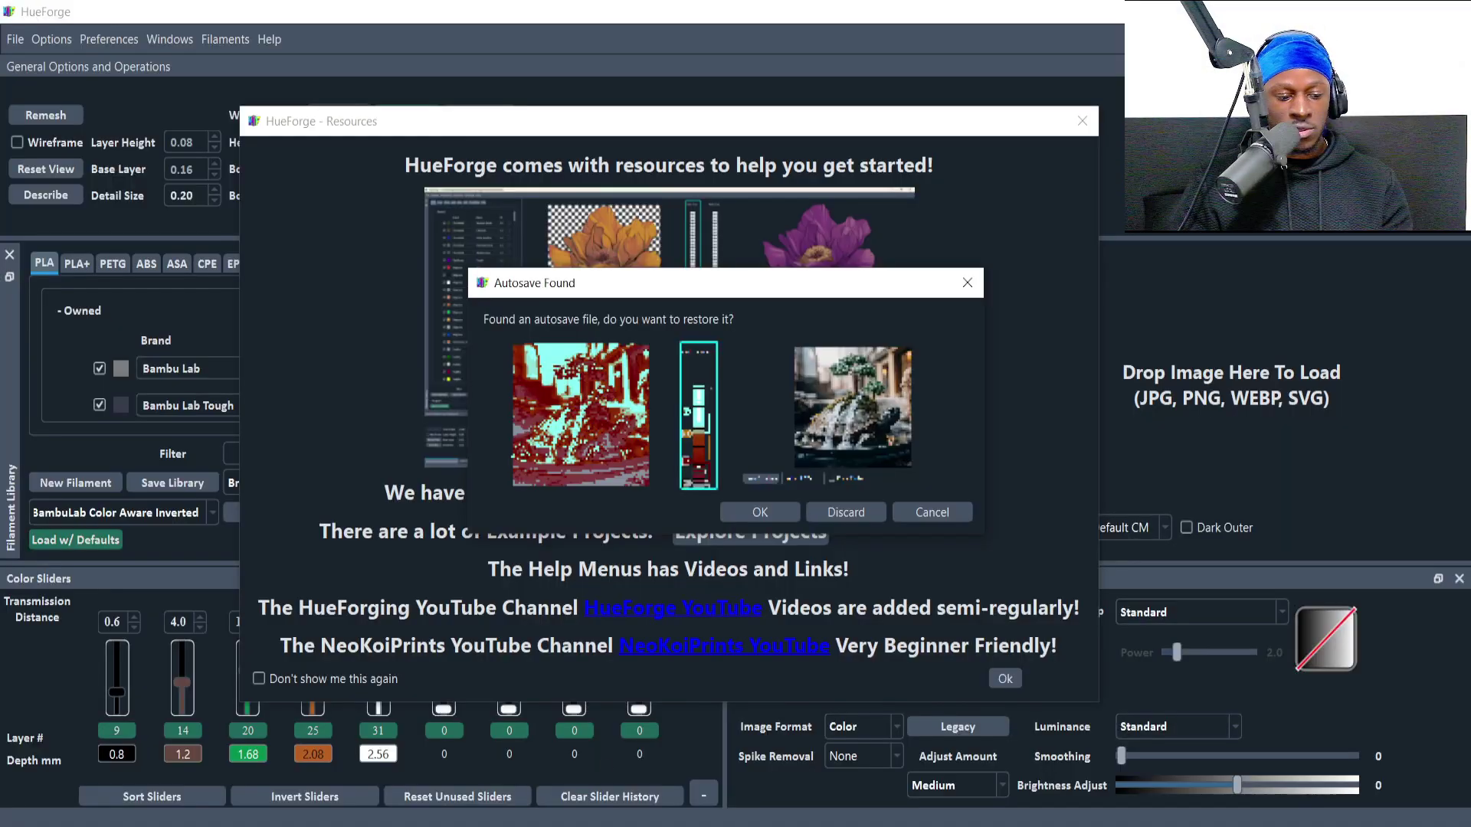
left_click(967, 283)
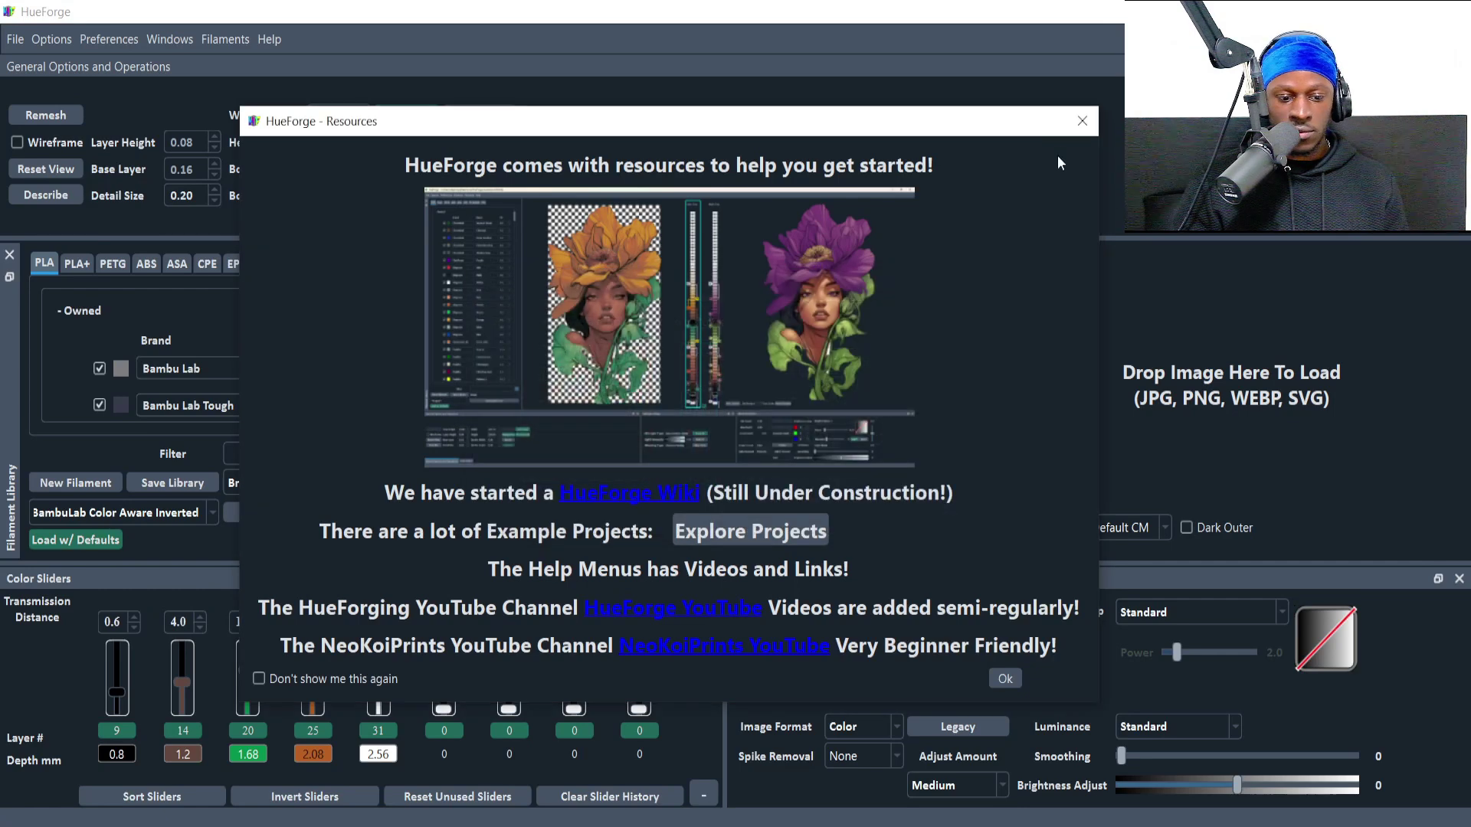
left_click(1081, 123)
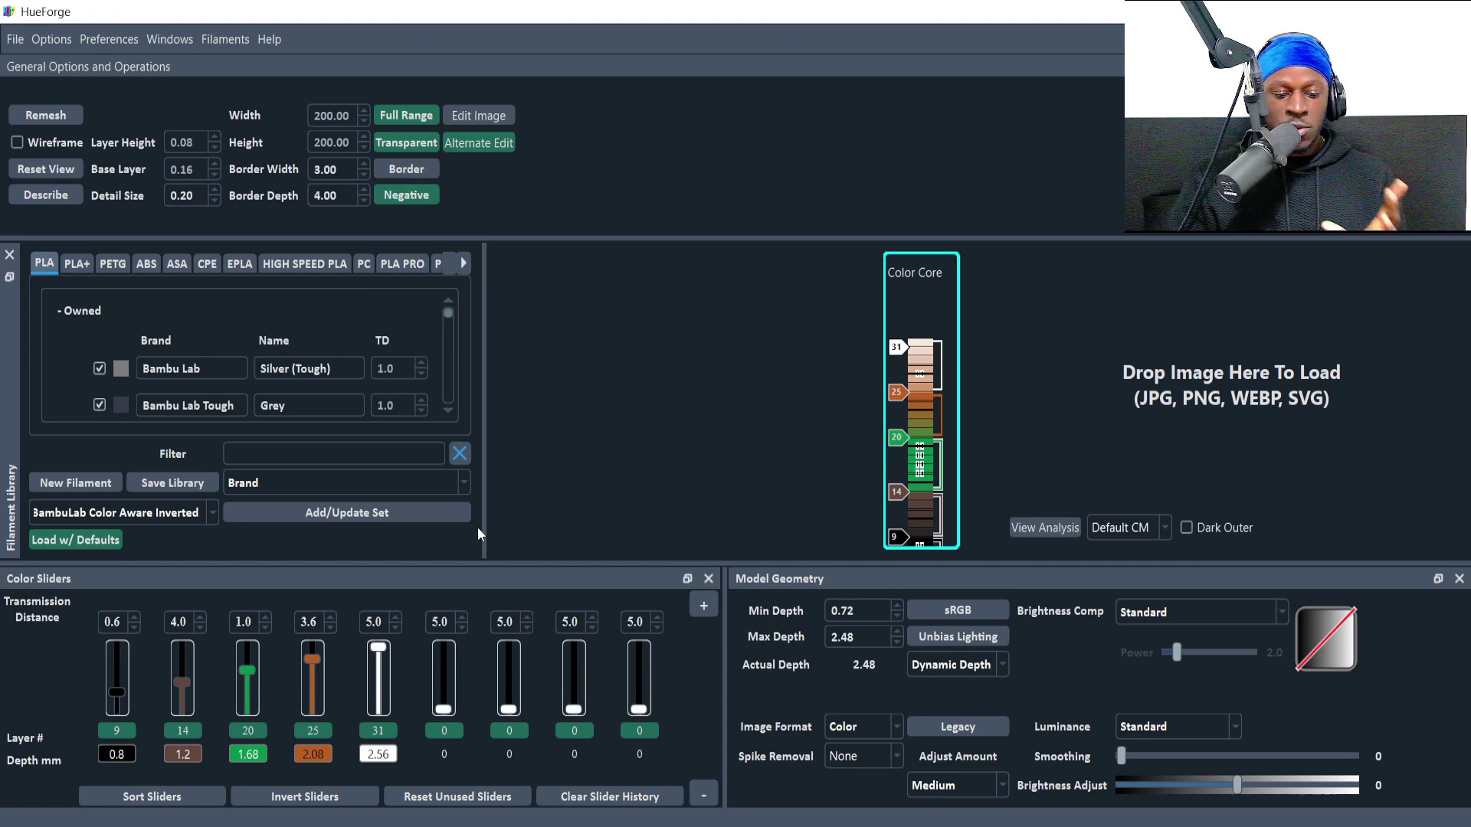
mouse_move(384, 824)
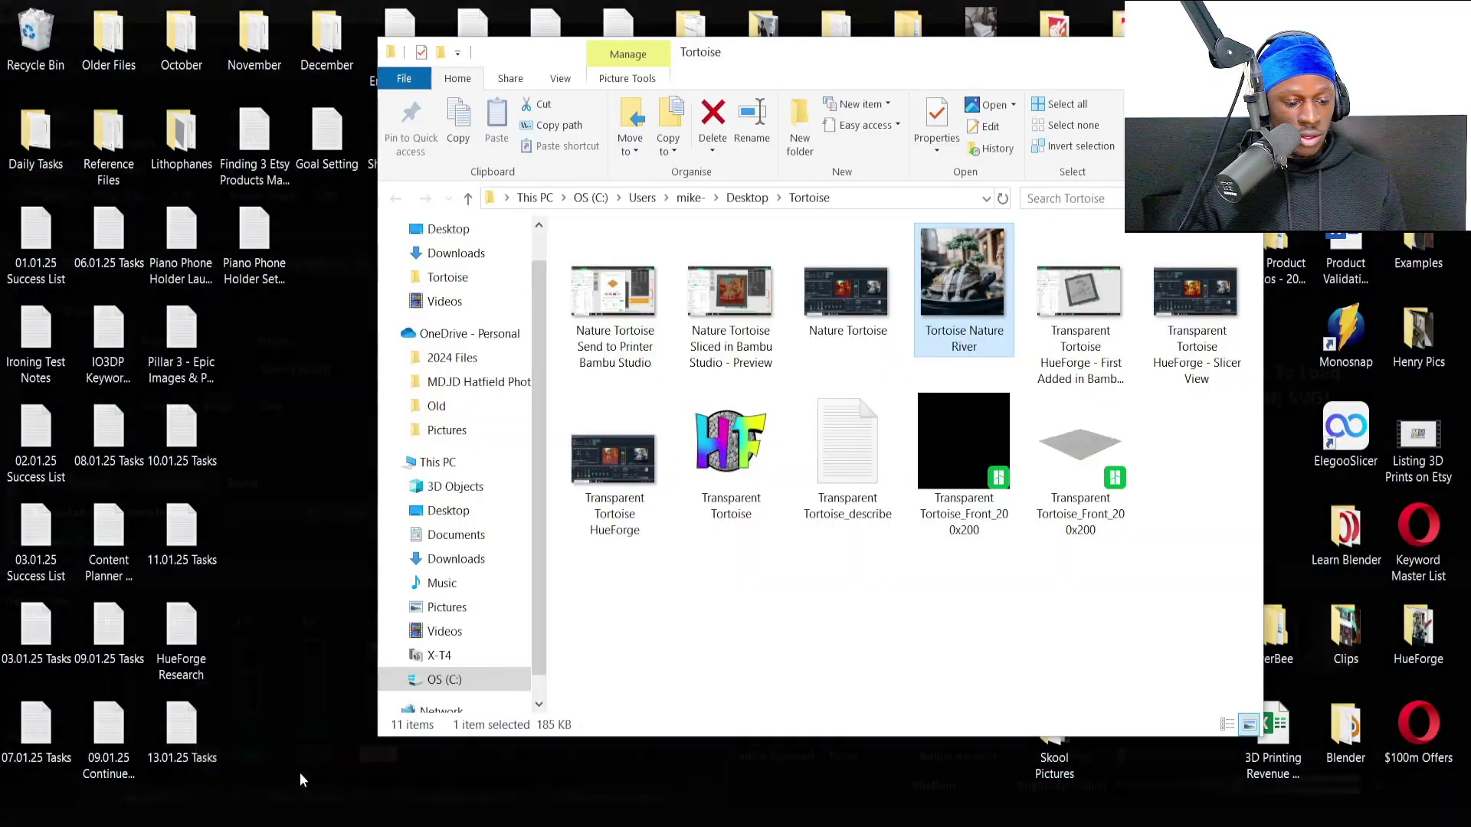
Drag the Tortoise Nature River image from the Tortoise folder into HueForge.
left_click(302, 778)
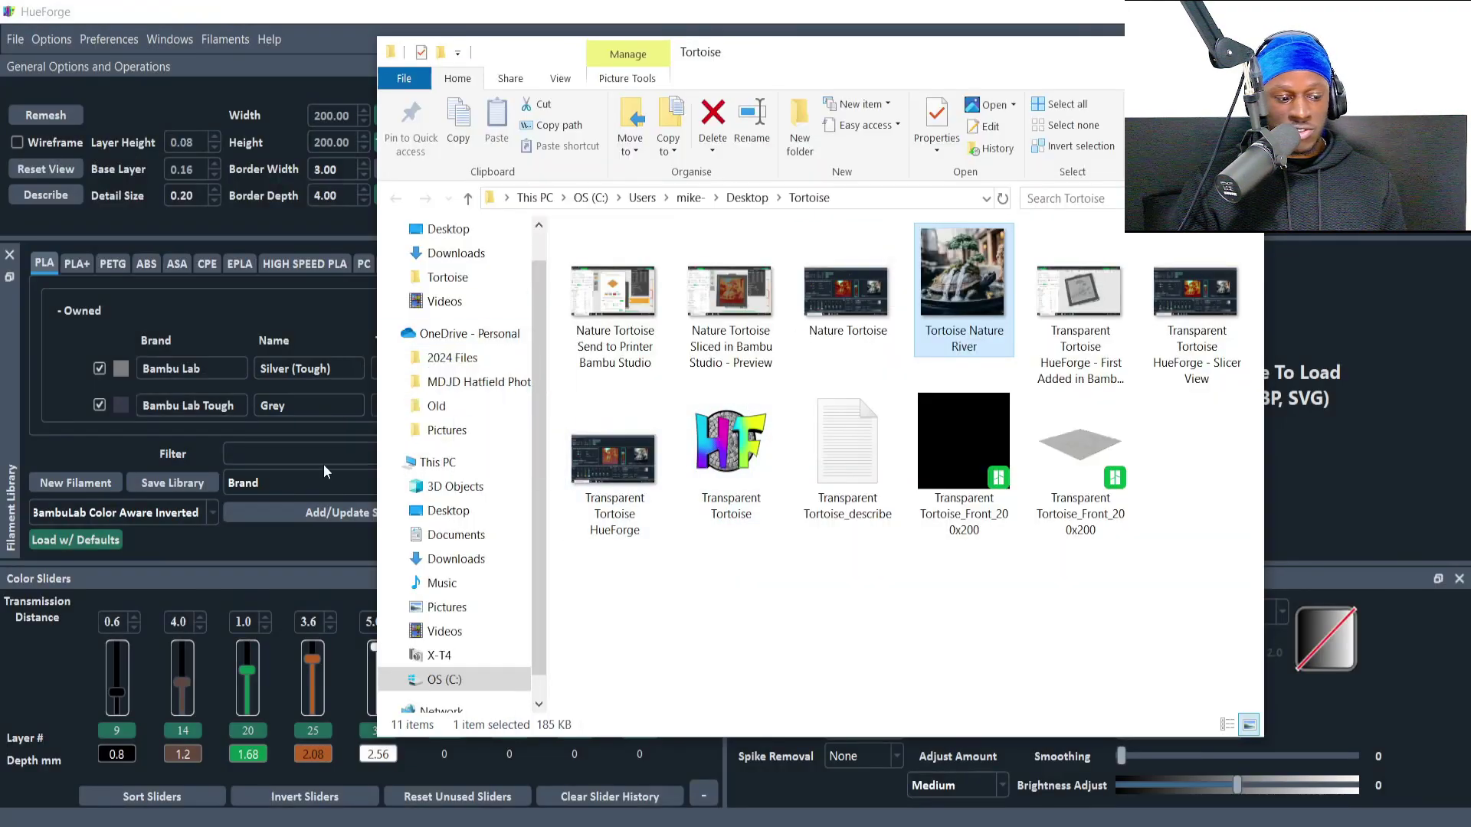
left_click_drag(963, 291, 1302, 383)
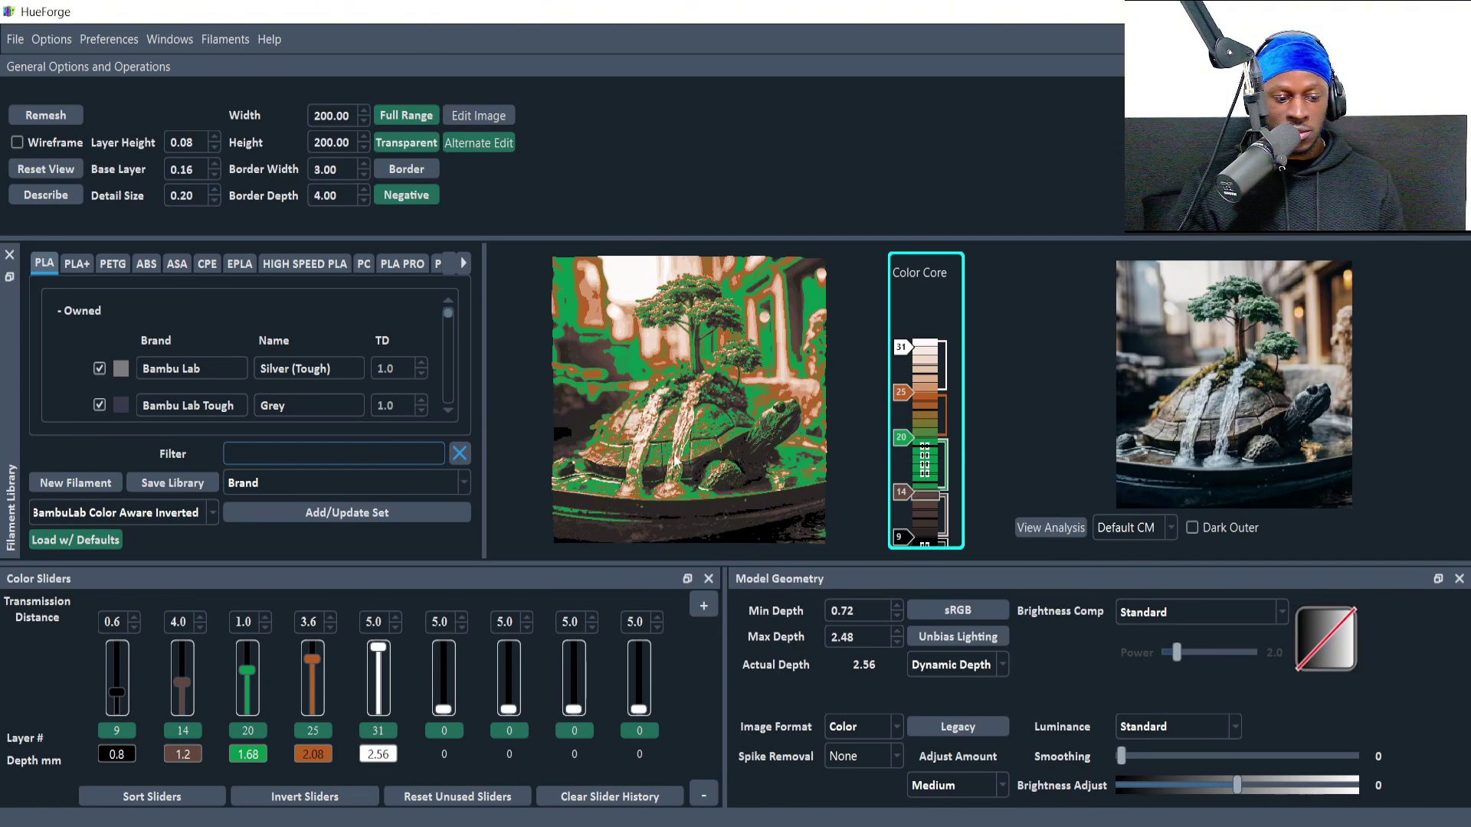
Disable the white layer-31 slider and assign Eco PLA Transparent to the first colour slider.
left_click(378, 729)
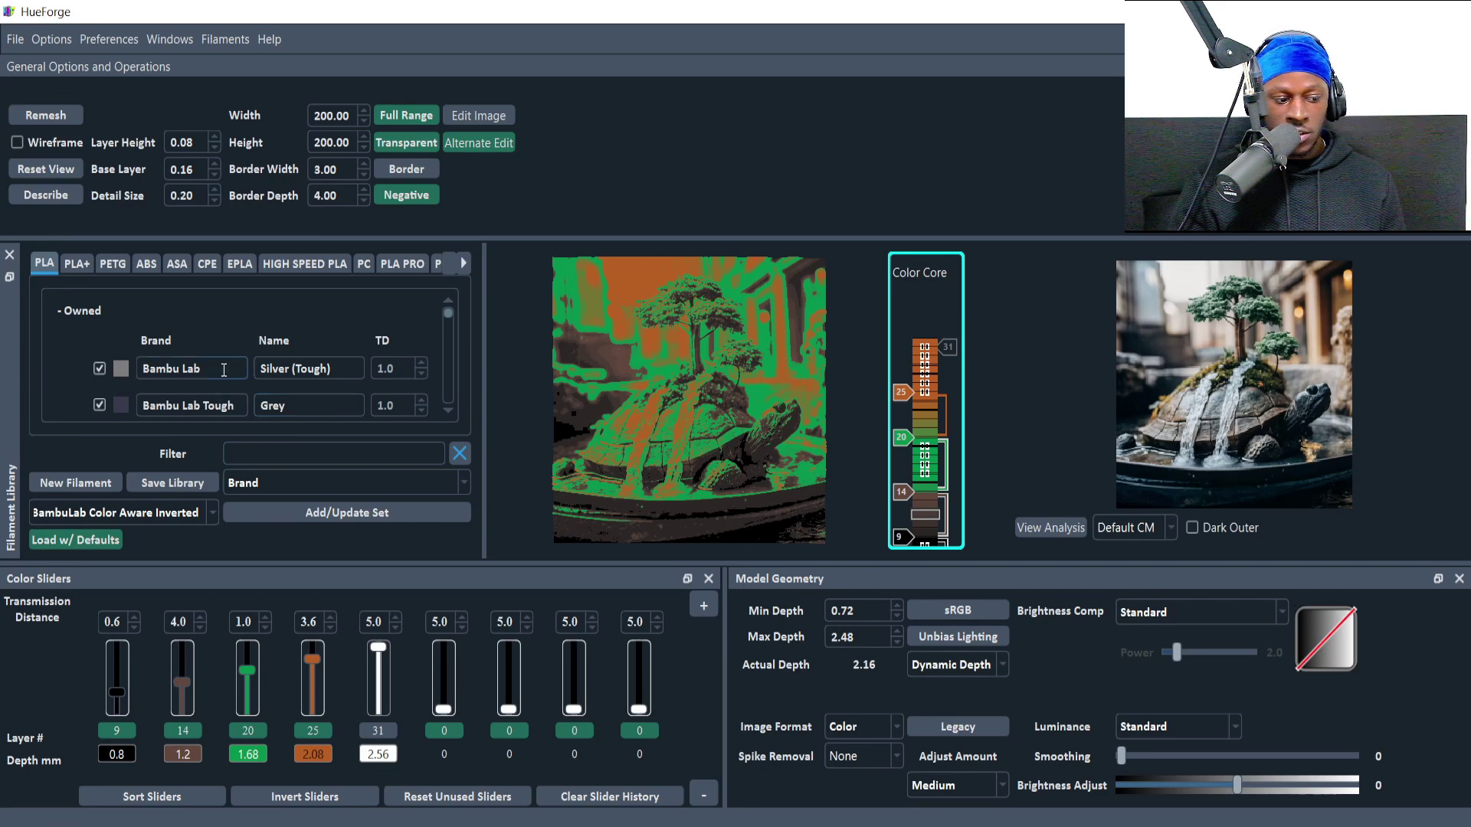
scroll(216, 386, "down", 2)
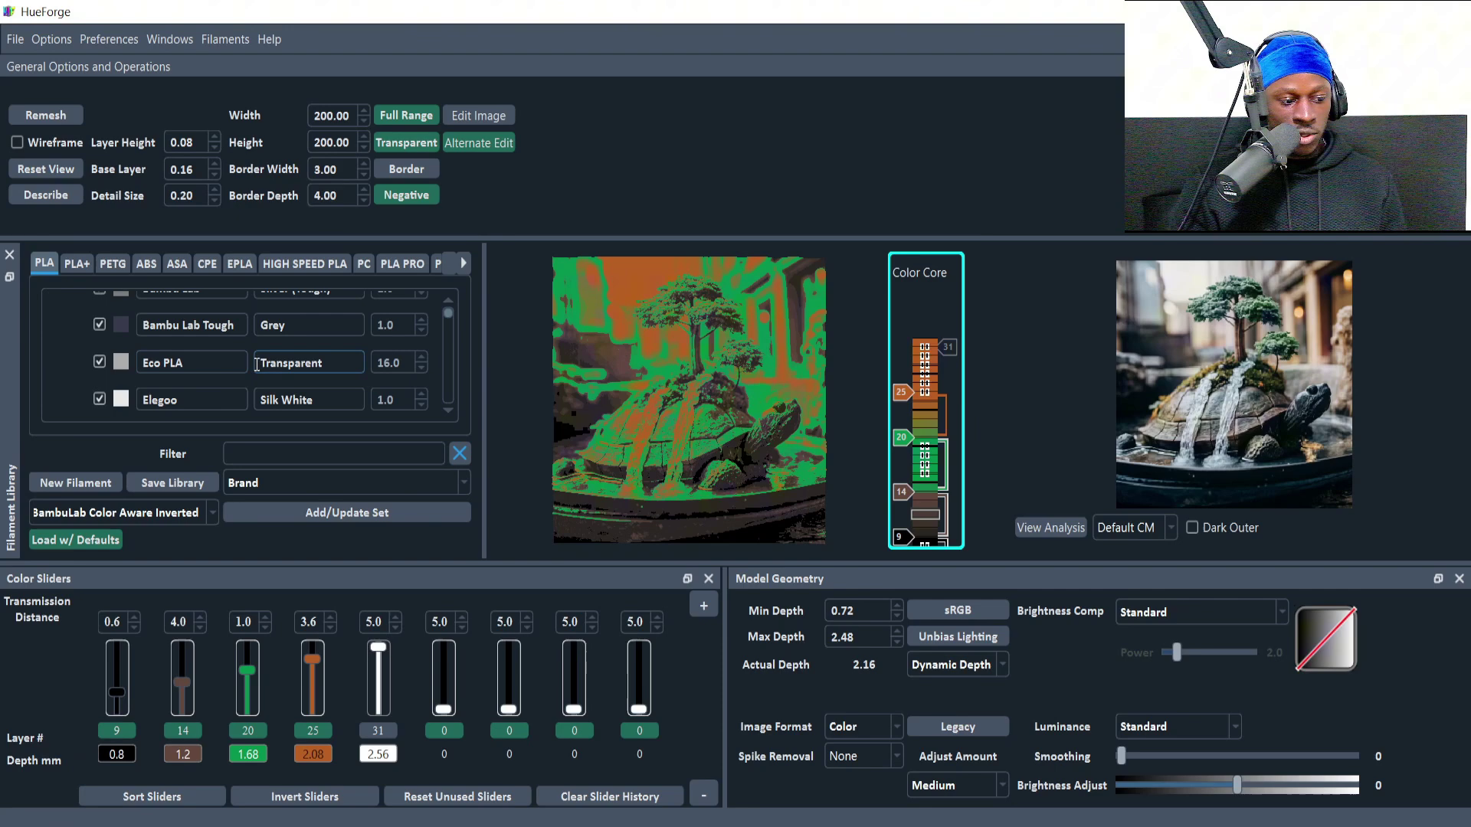
left_click_drag(119, 364, 113, 667)
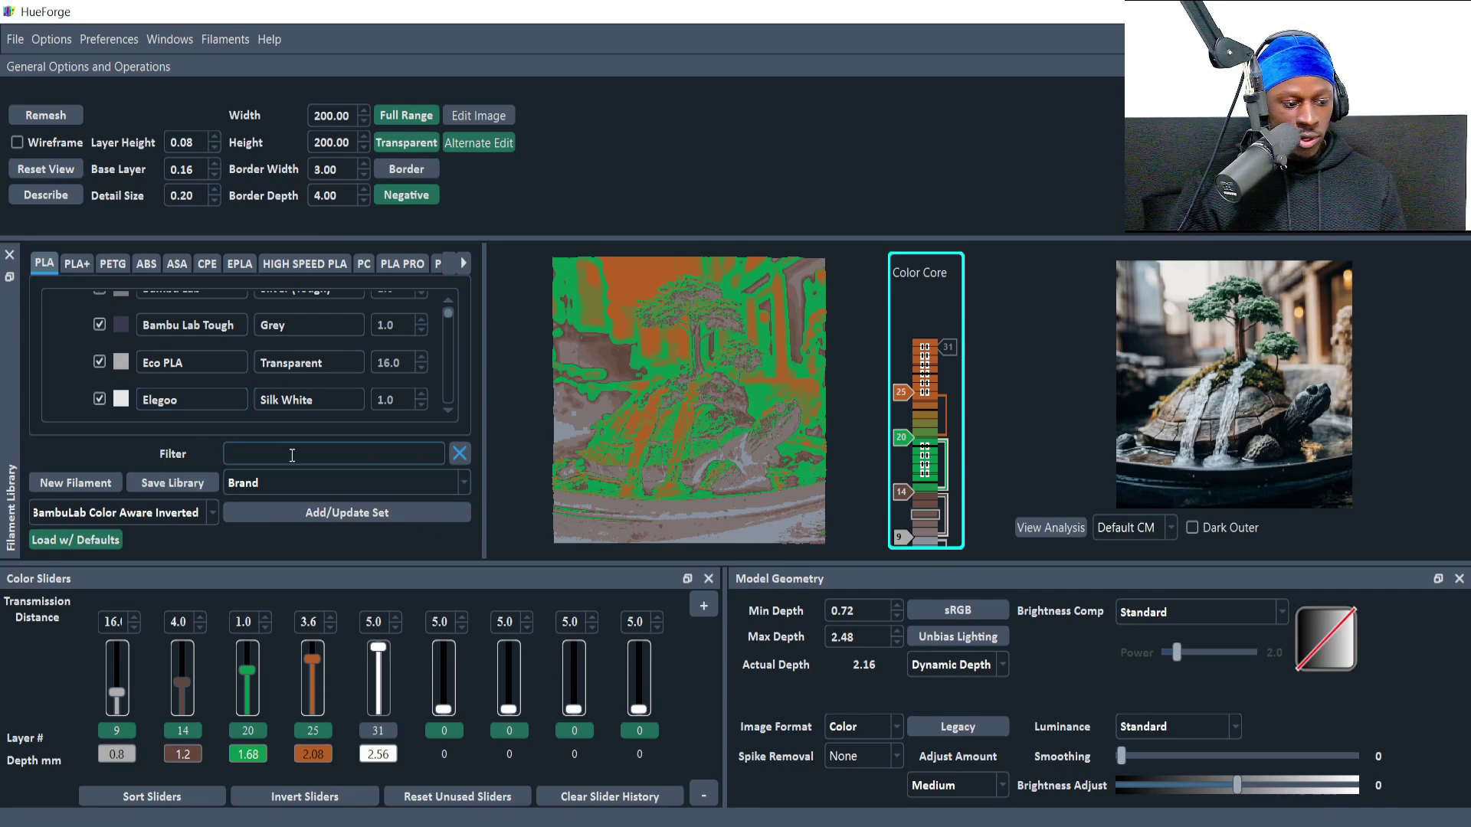
Filter the library by 'red' and put Elegoo Red on the second colour slider.
type("red")
scroll(172, 350, "up", 2)
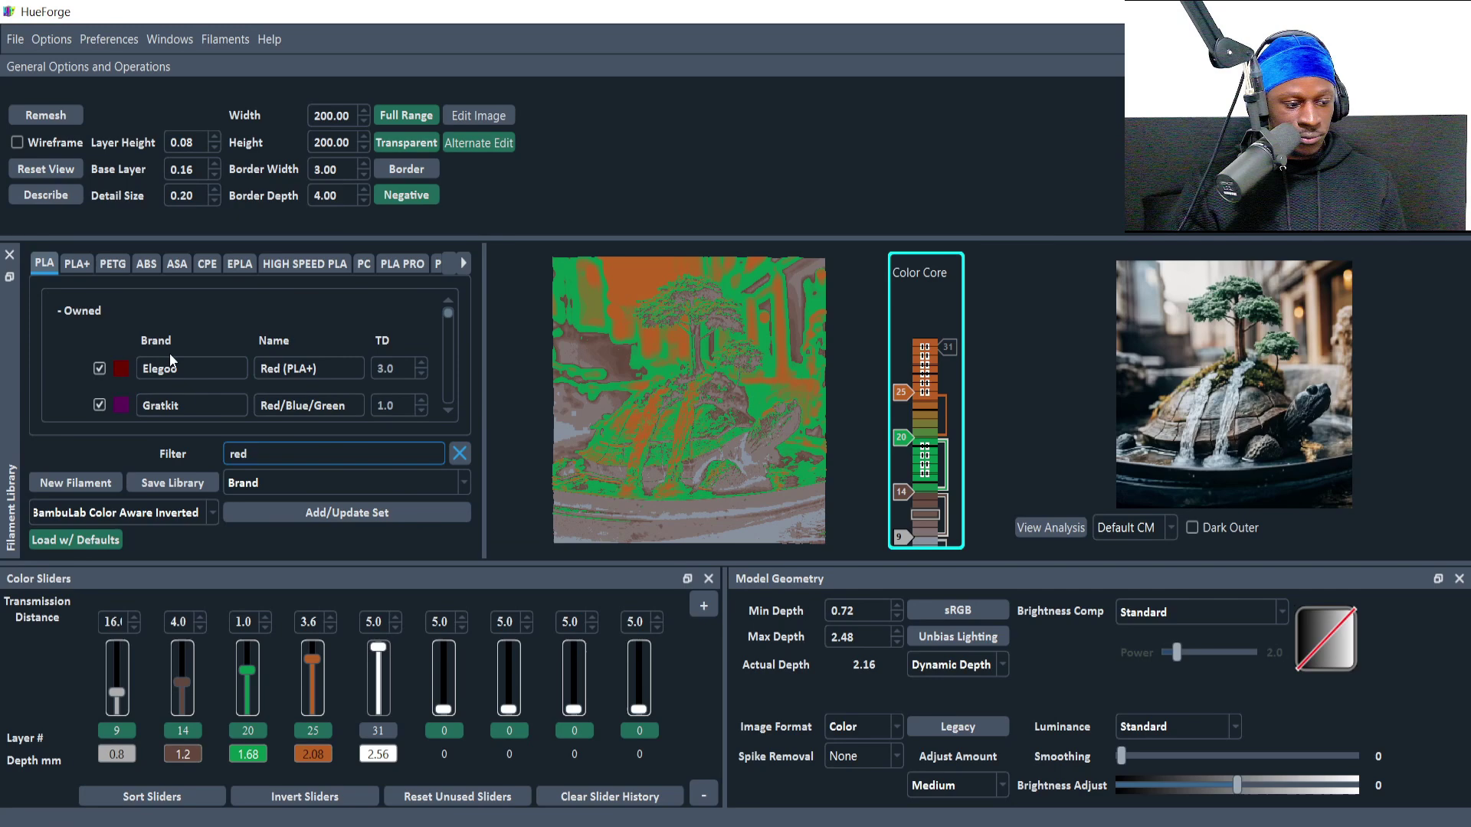
left_click_drag(121, 369, 148, 484)
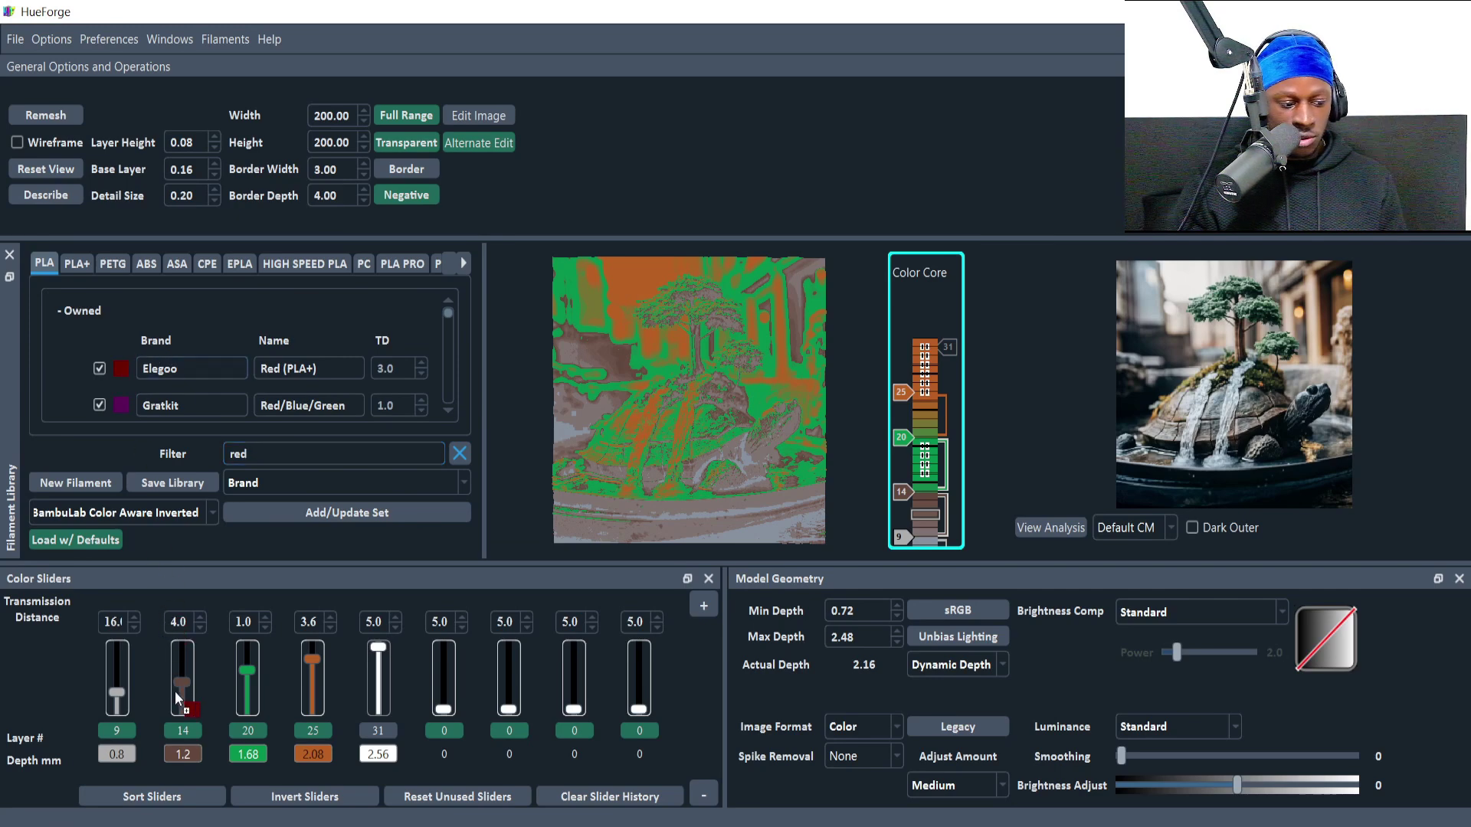
left_click_drag(175, 691, 182, 706)
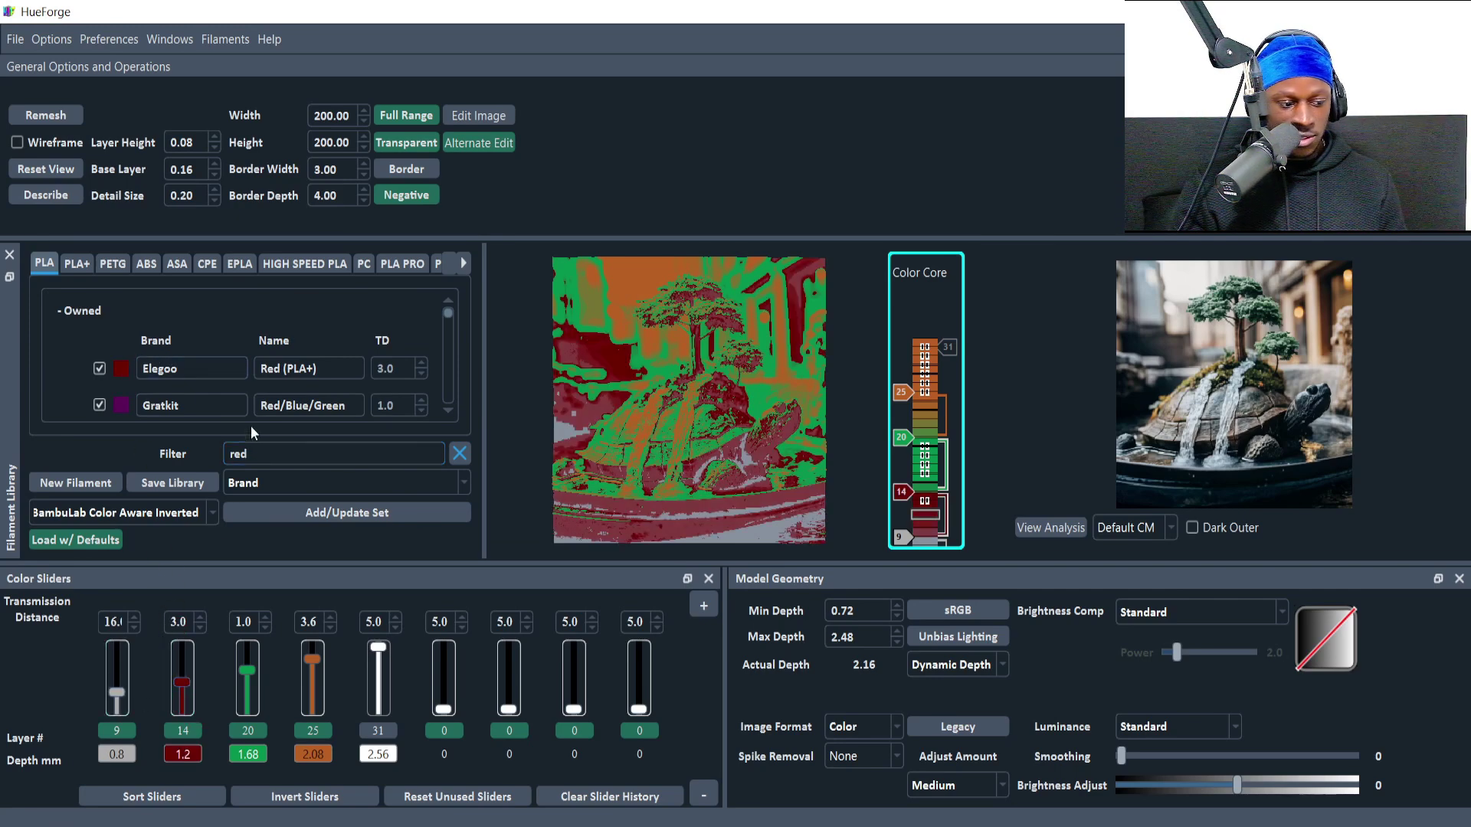
scroll(252, 353, "down", 2)
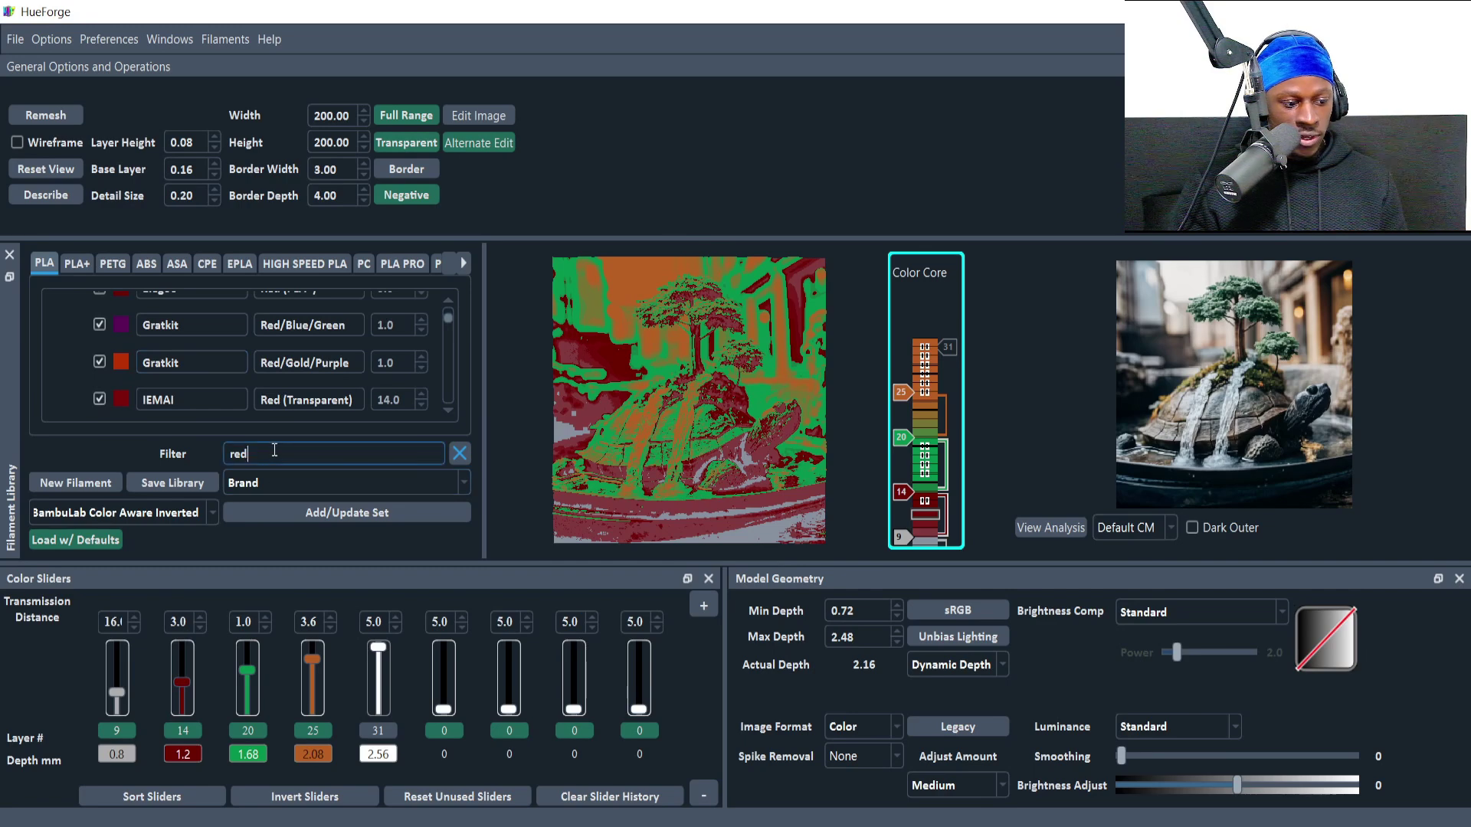
Put IEMAI Orange Transparent on the third slider and Sunlu Light Blue on the fourth.
type("orange")
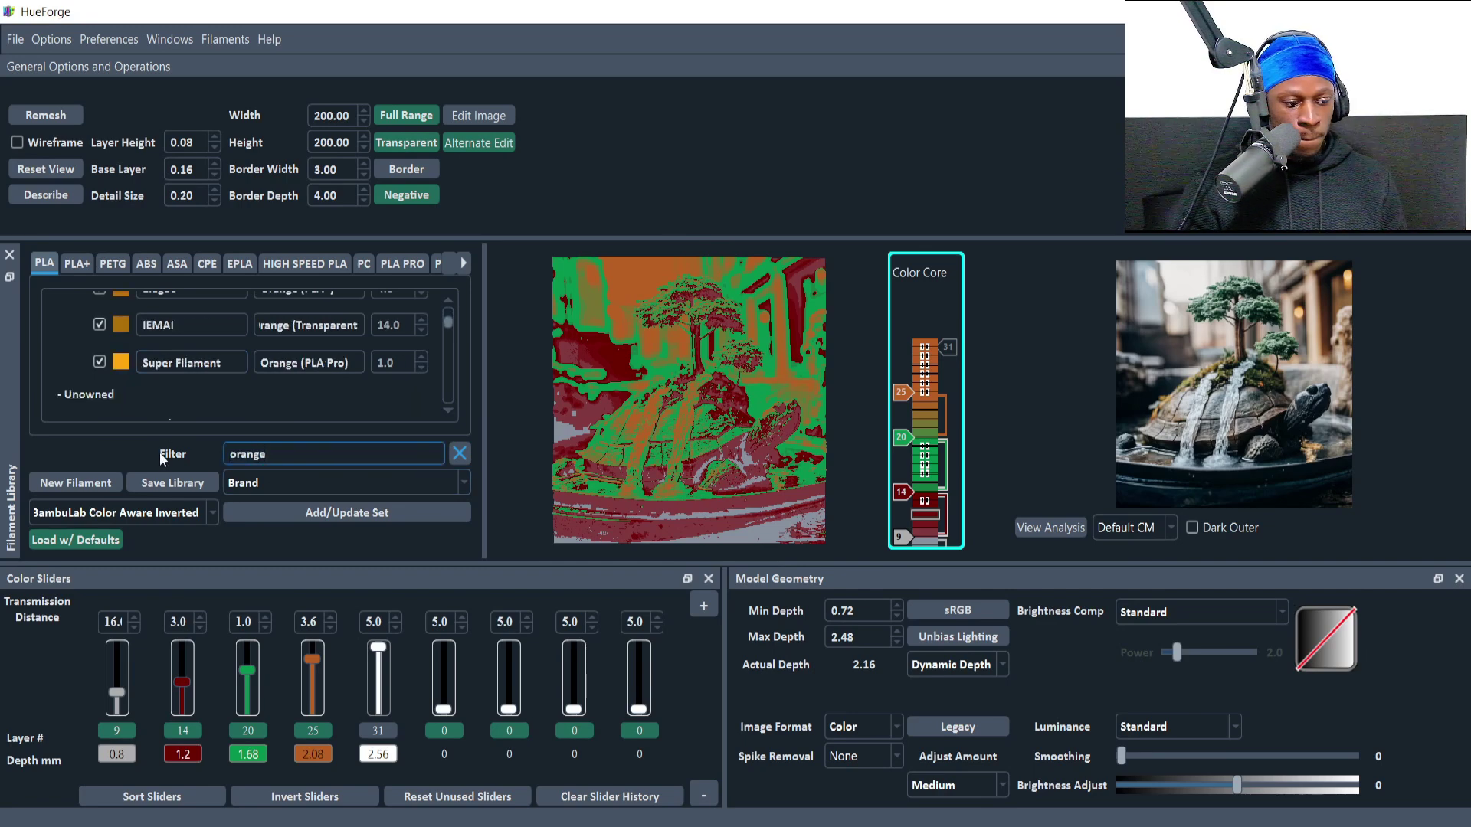
left_click_drag(118, 324, 238, 590)
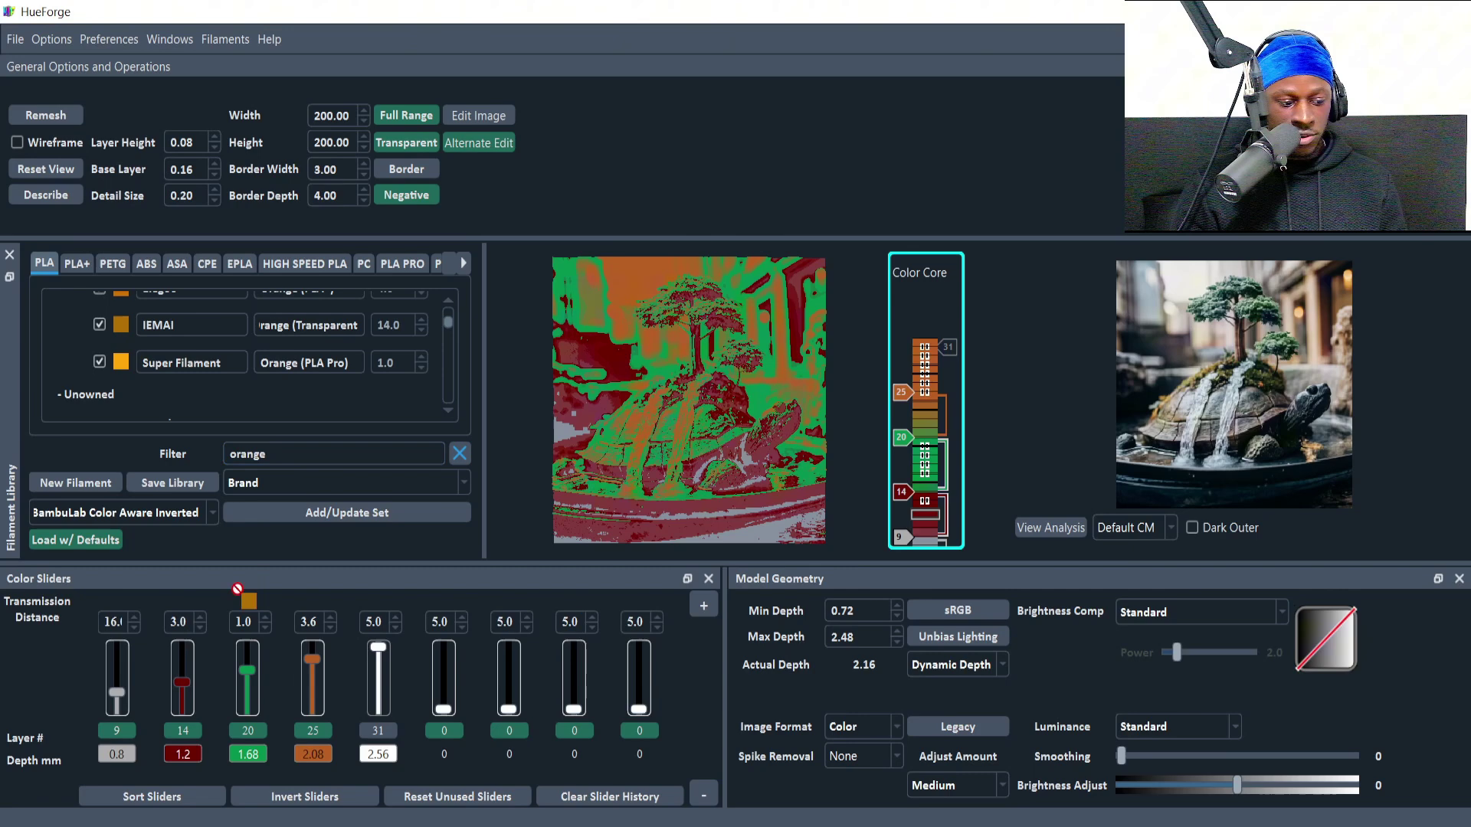
left_click_drag(238, 690, 245, 689)
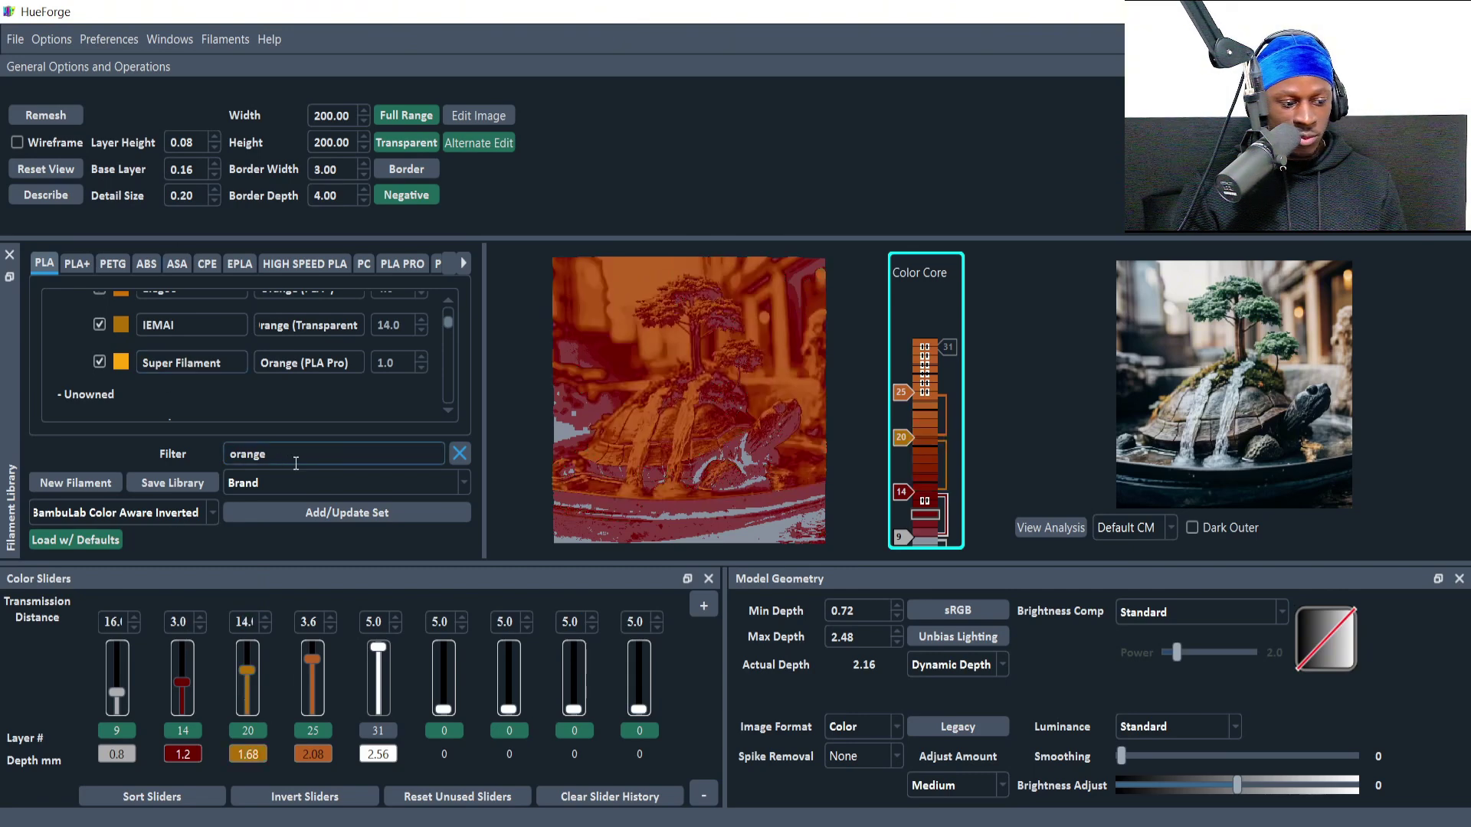
left_click_drag(295, 462, 175, 463)
type("blue")
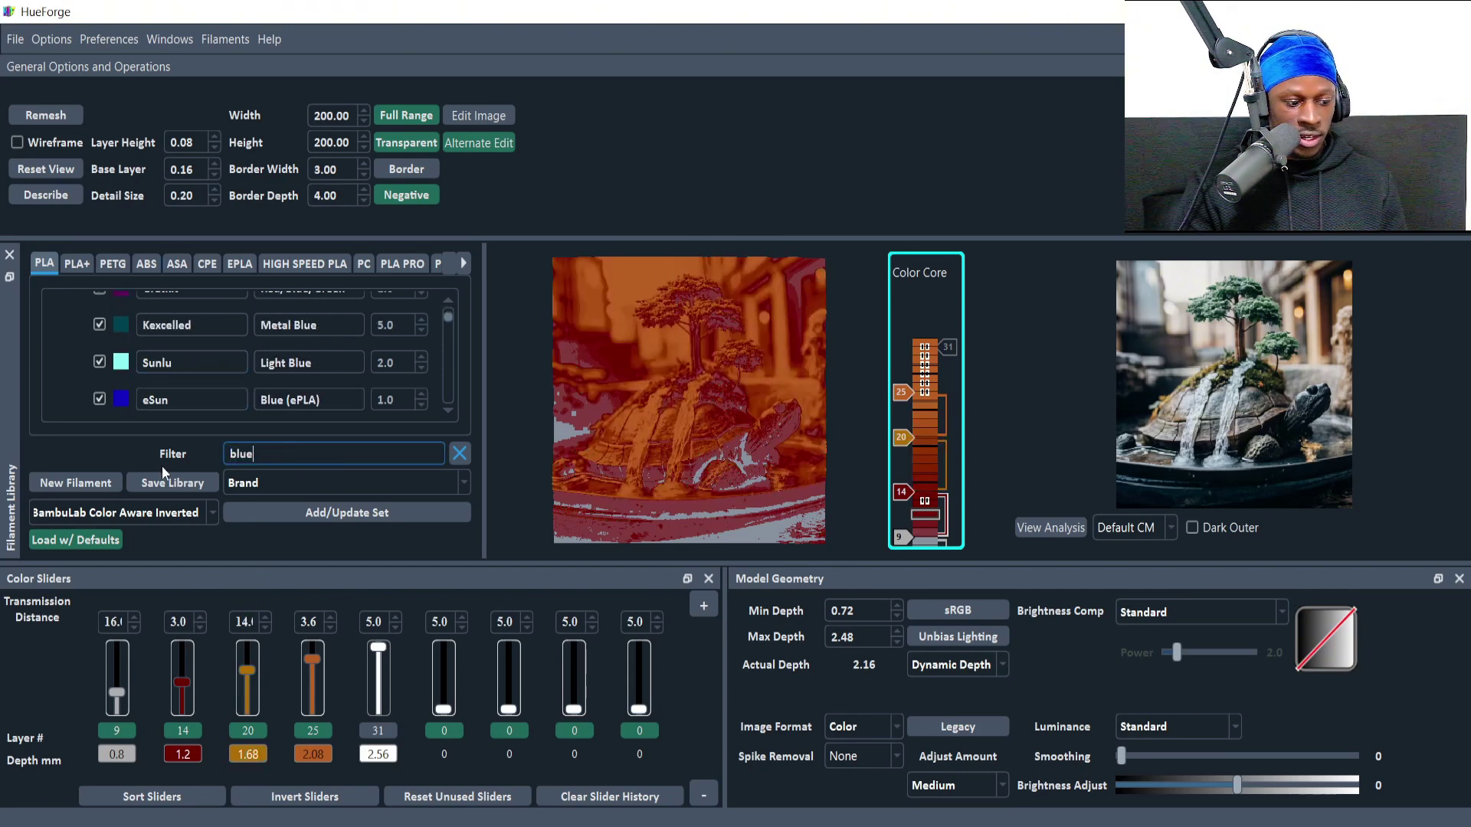
left_click_drag(125, 364, 320, 674)
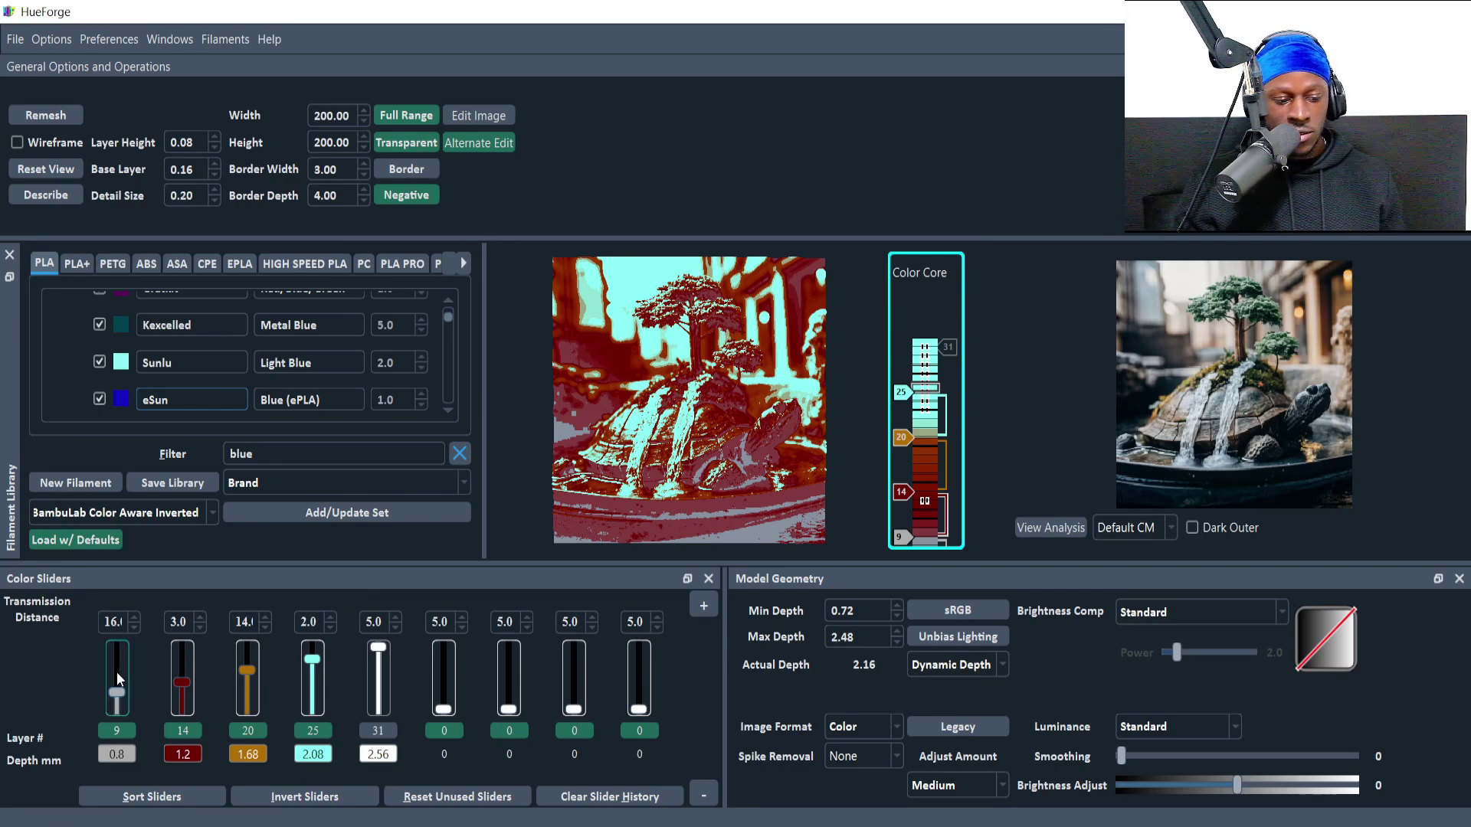
Scroll the red slider down to layer 15 and the orange slider to layer 18.
scroll(119, 674, "down", 1)
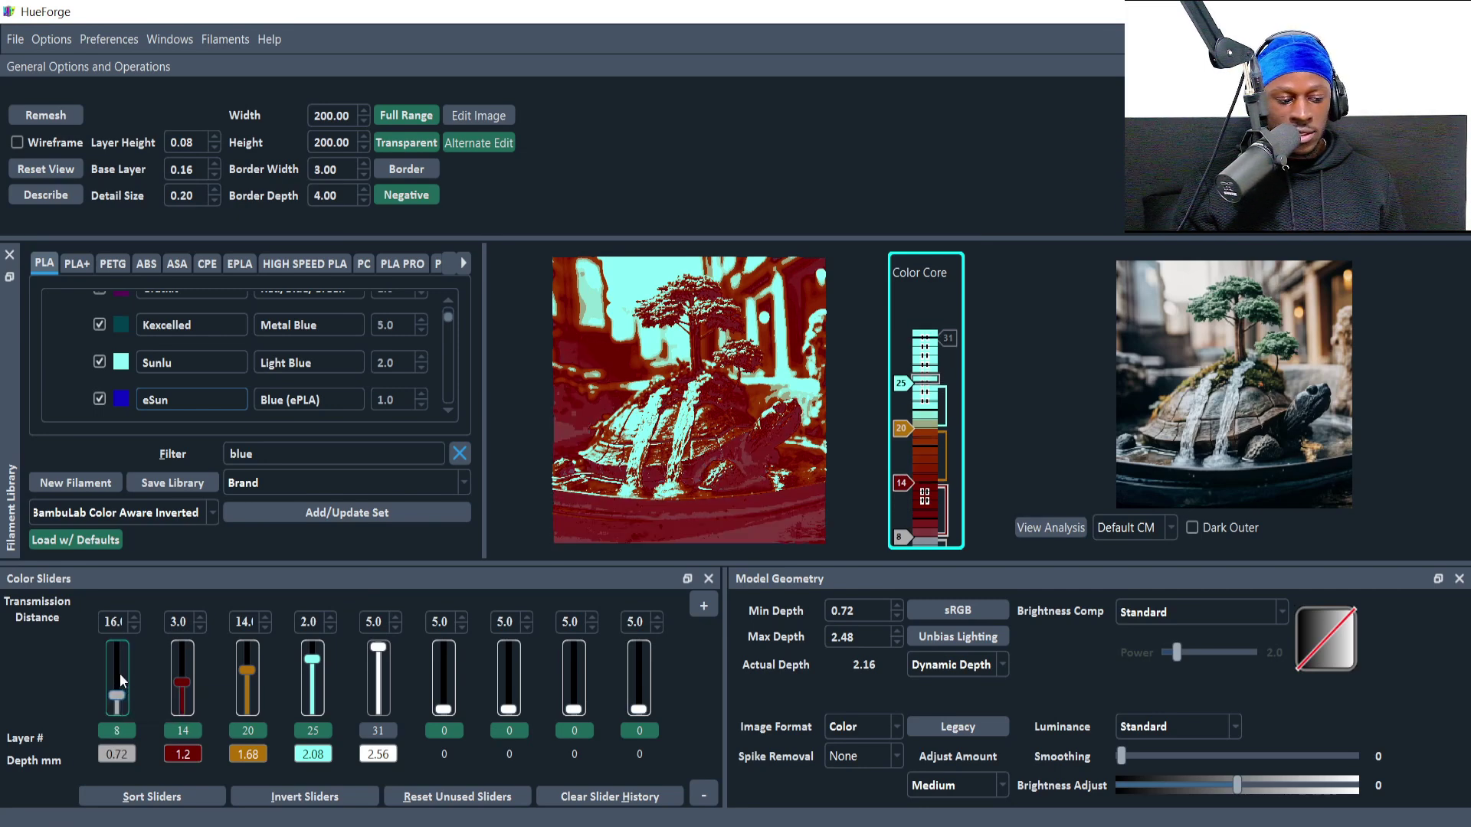
scroll(116, 688, "up", 1)
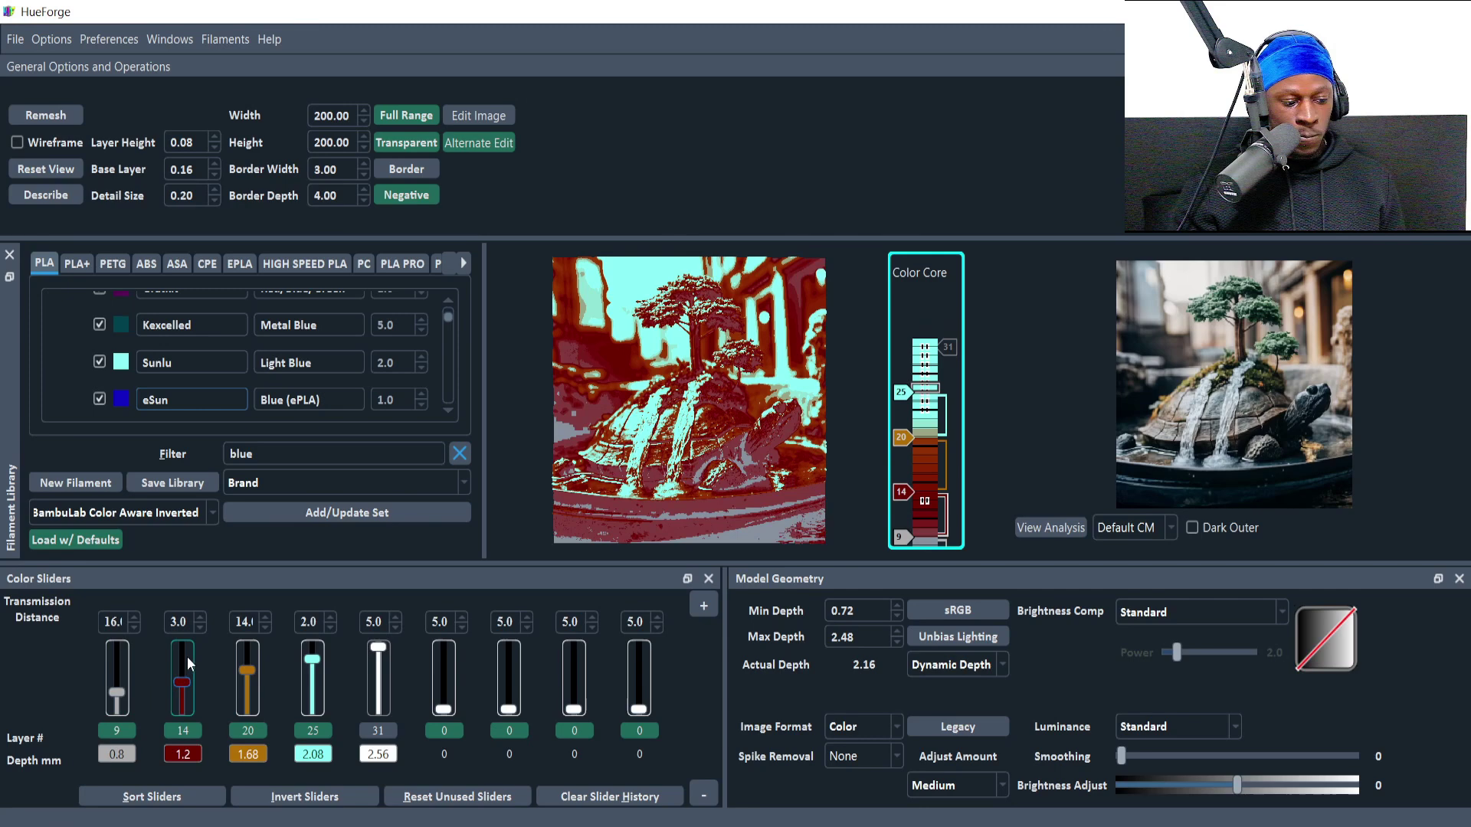
scroll(189, 658, "down", 4)
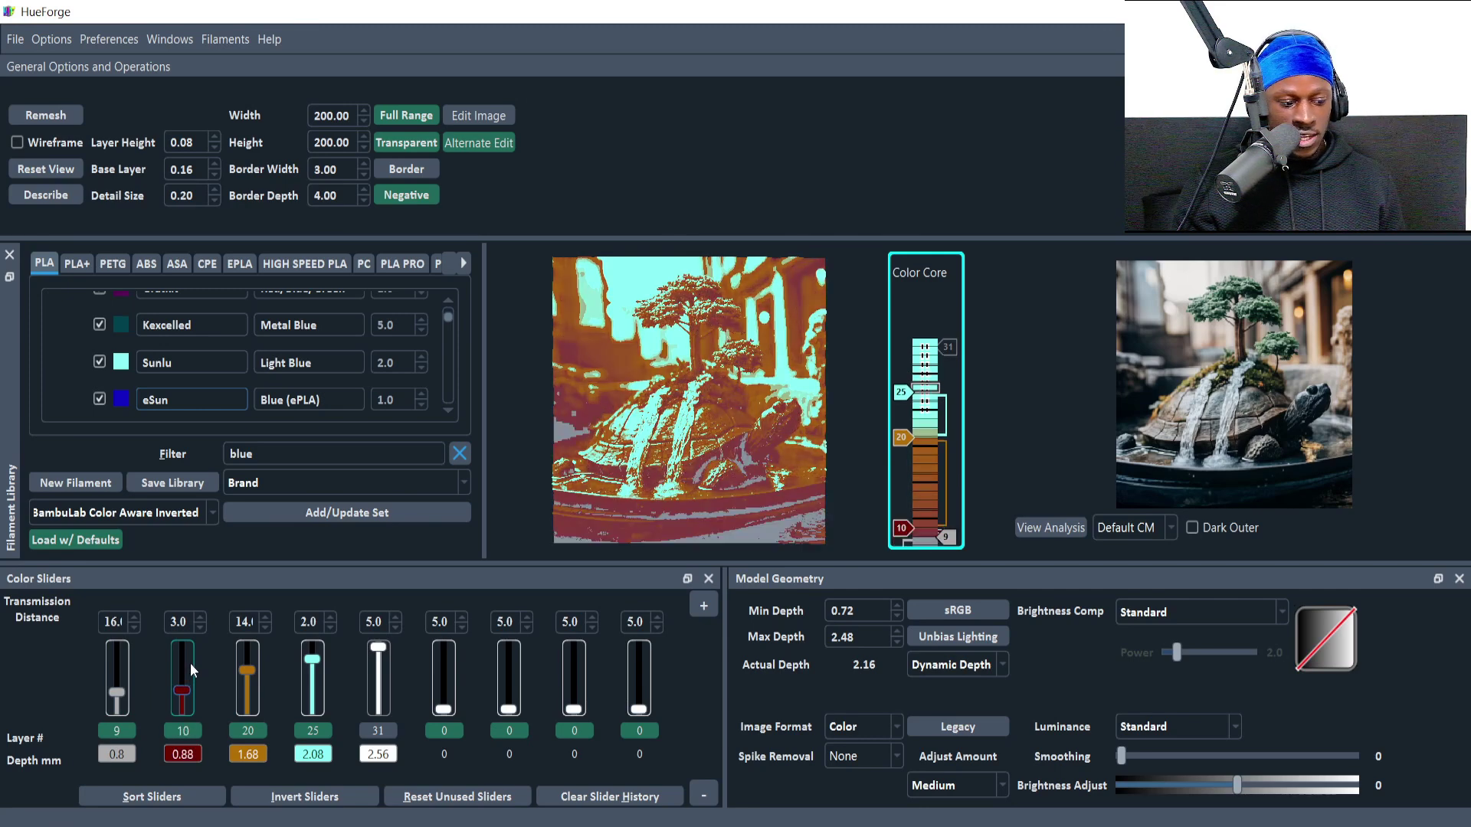
scroll(190, 663, "up", 7)
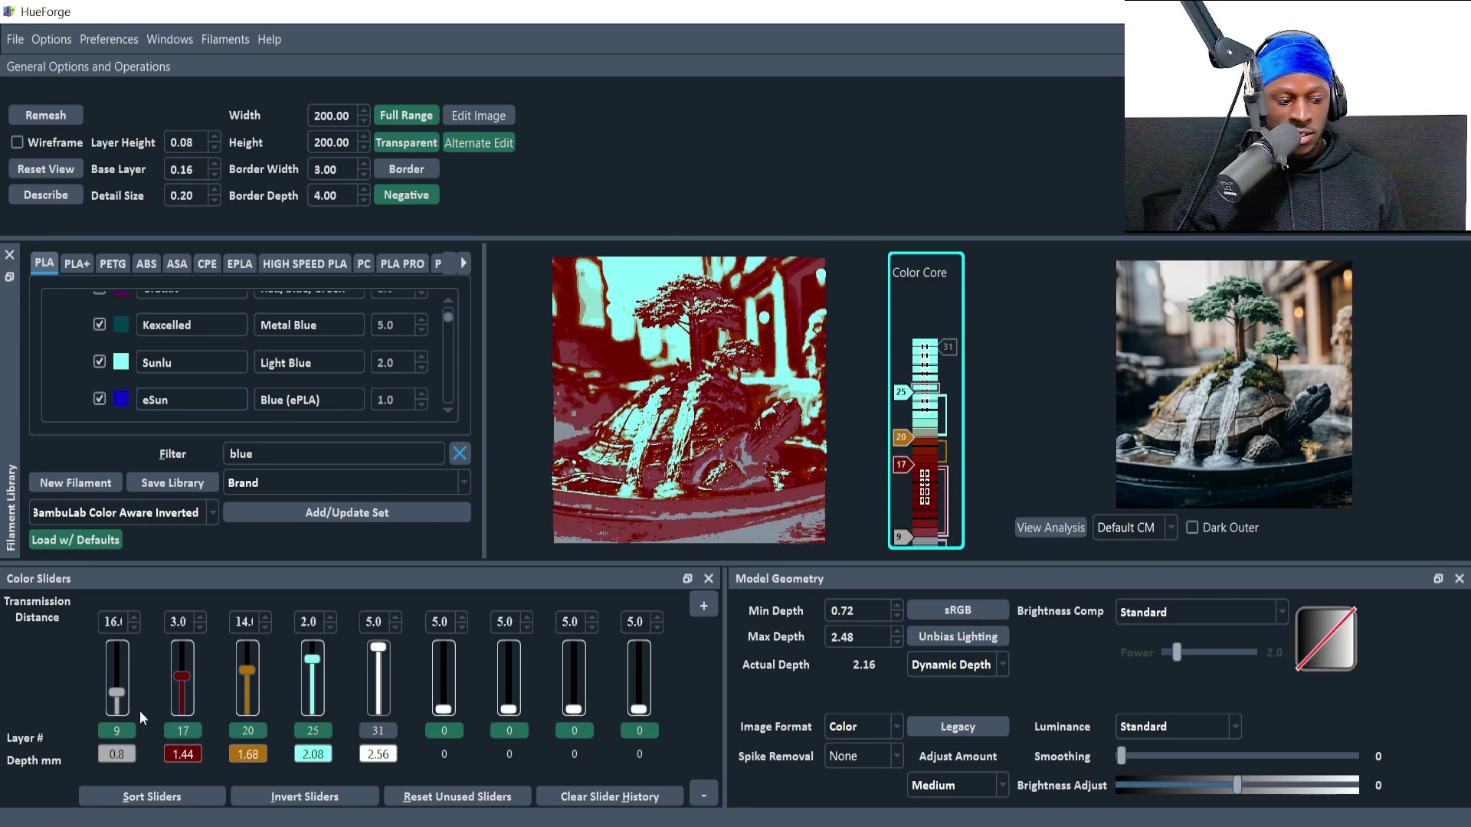
scroll(179, 684, "down", 1)
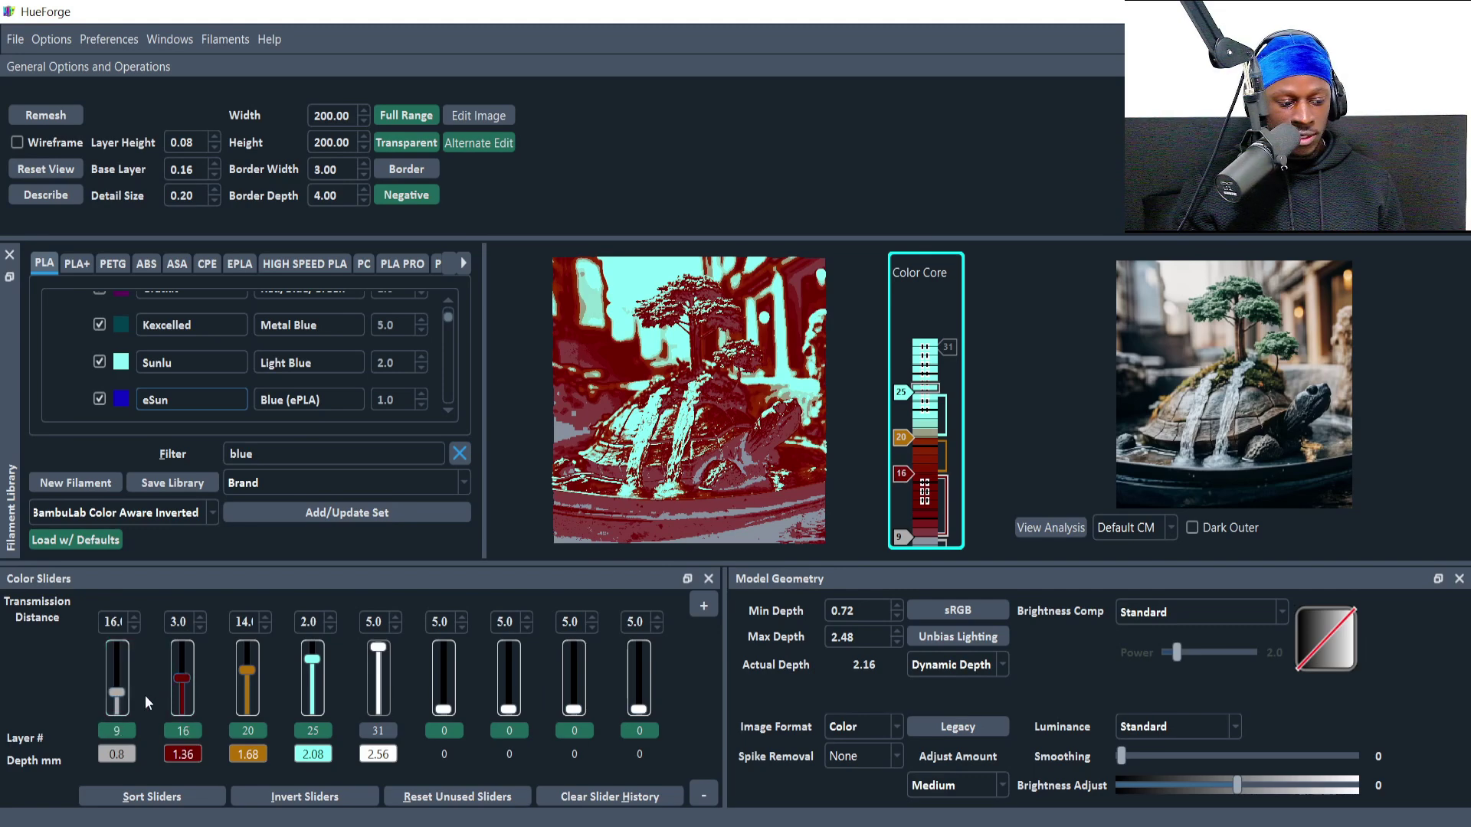
scroll(183, 691, "up", 4)
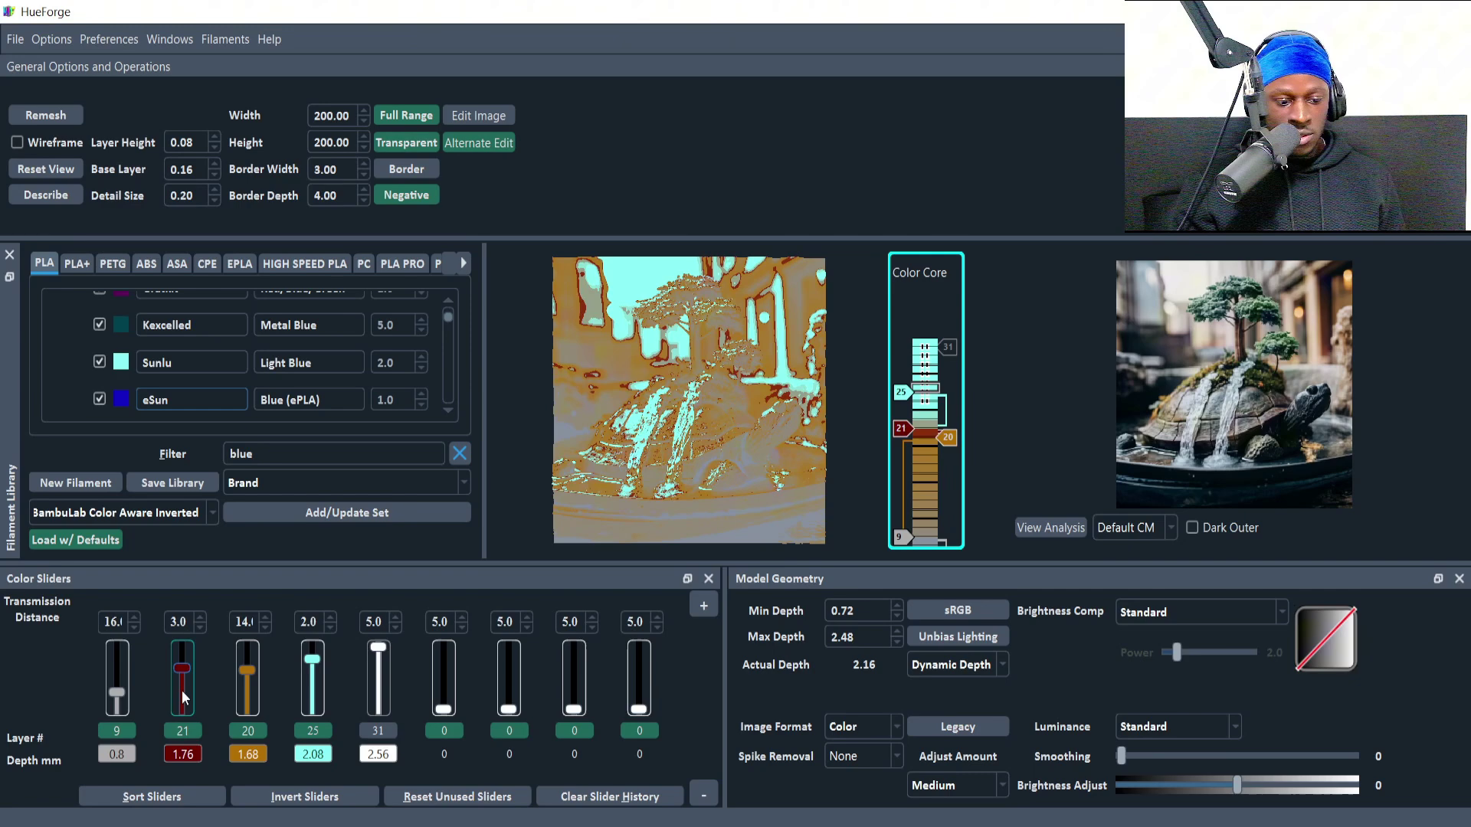
scroll(182, 691, "down", 5)
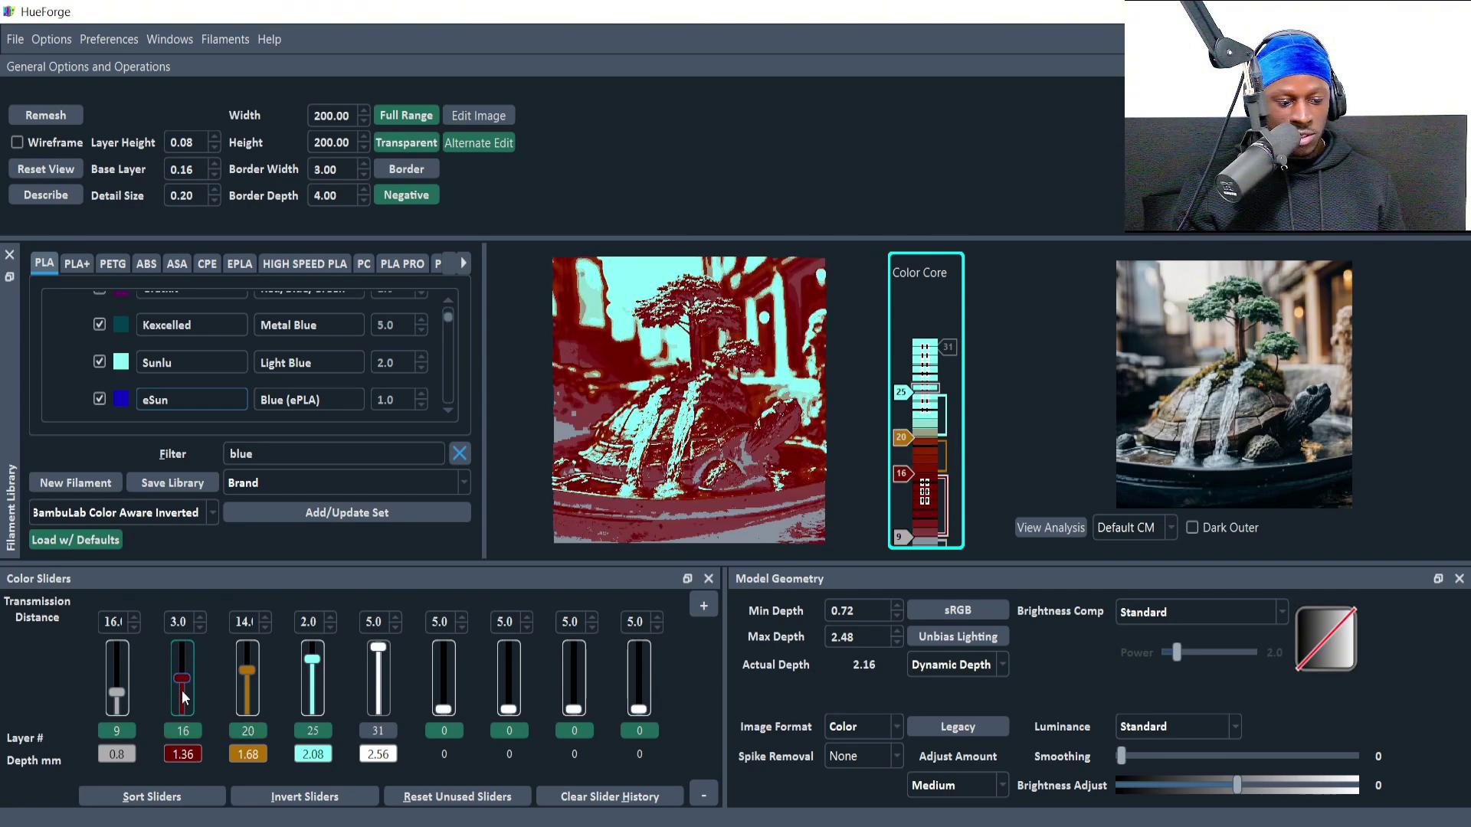
scroll(253, 691, "up", 3)
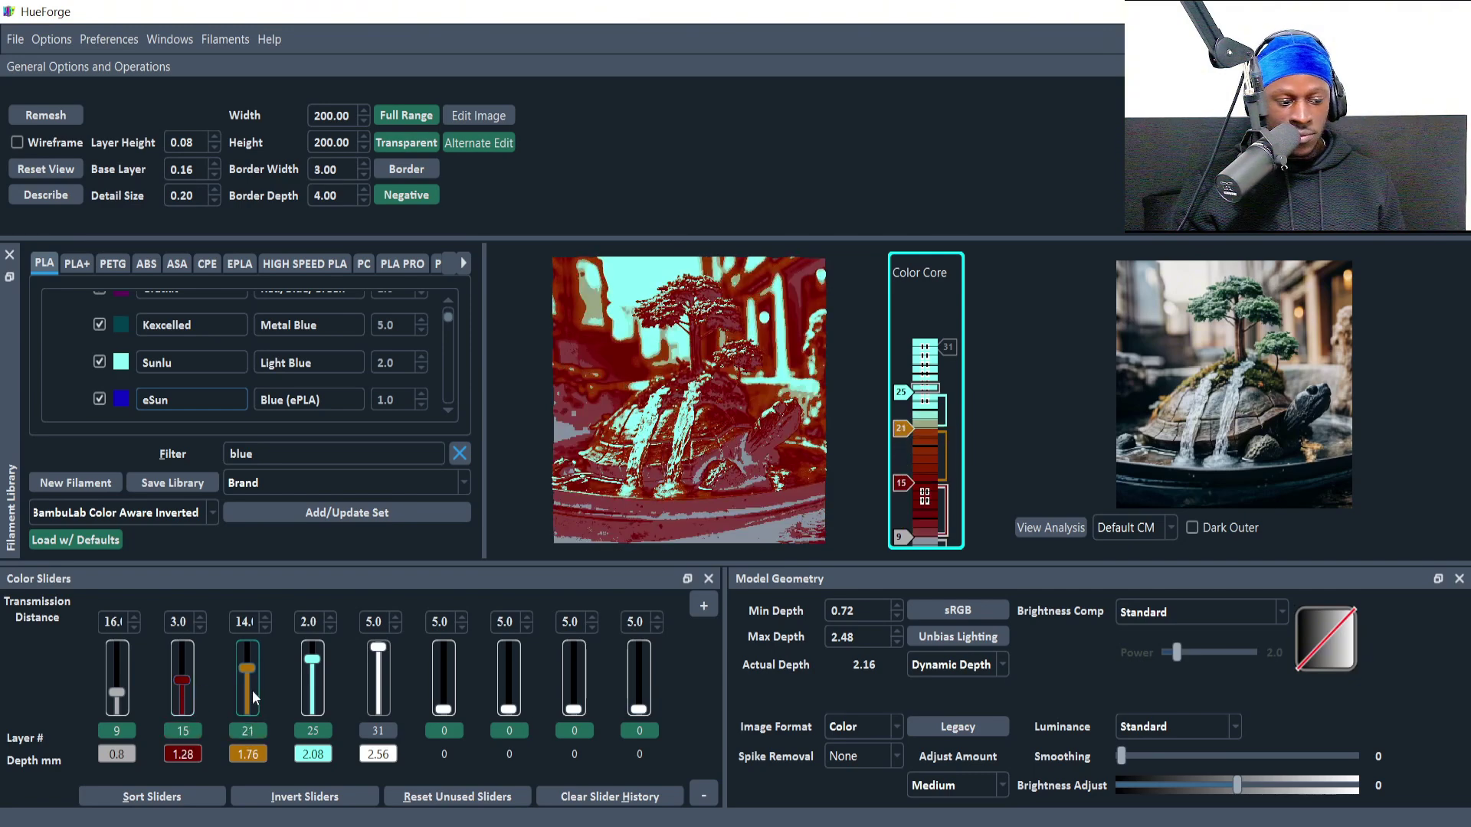
scroll(251, 691, "down", 3)
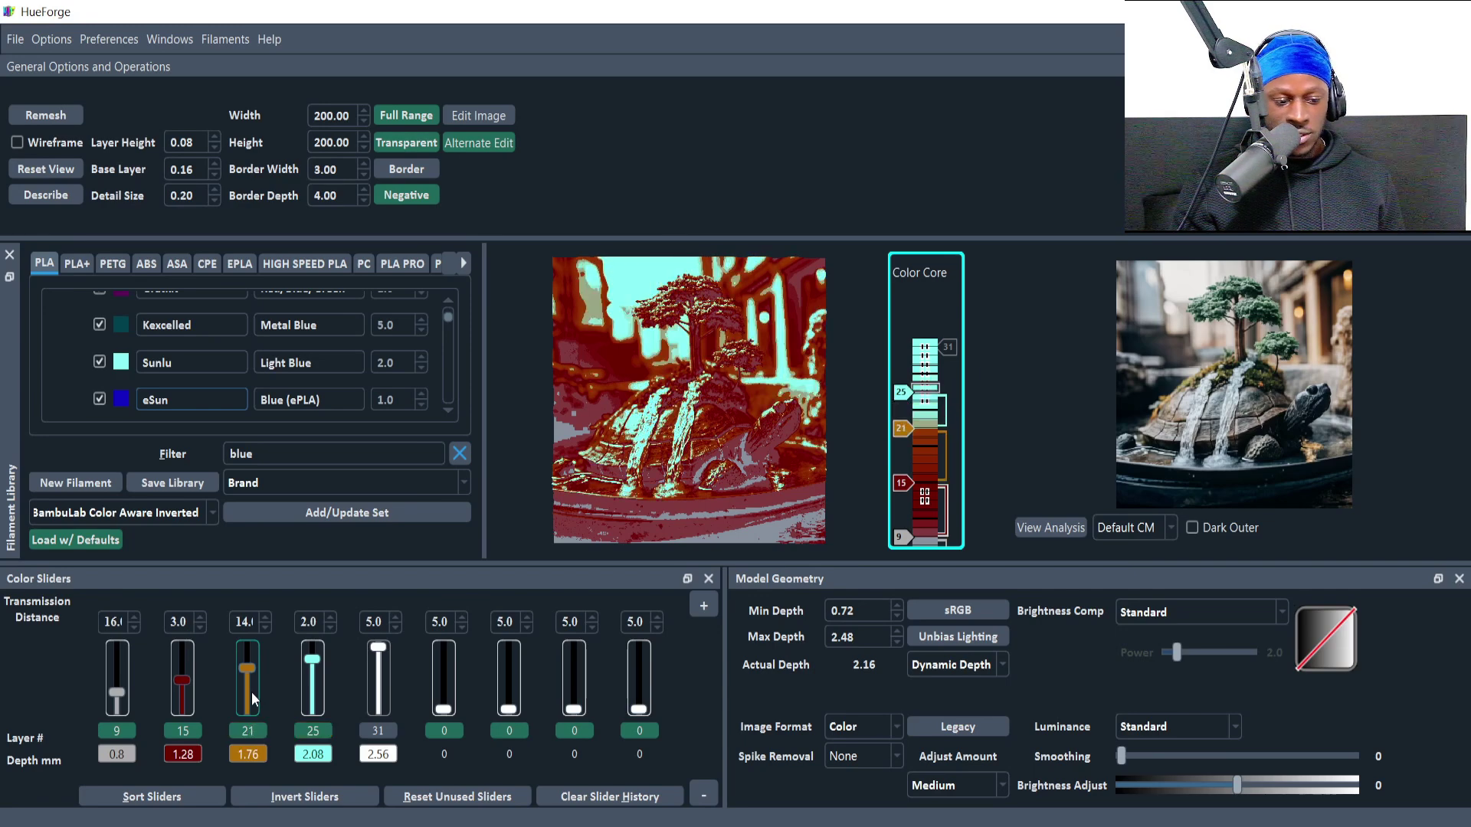
scroll(252, 699, "down", 2)
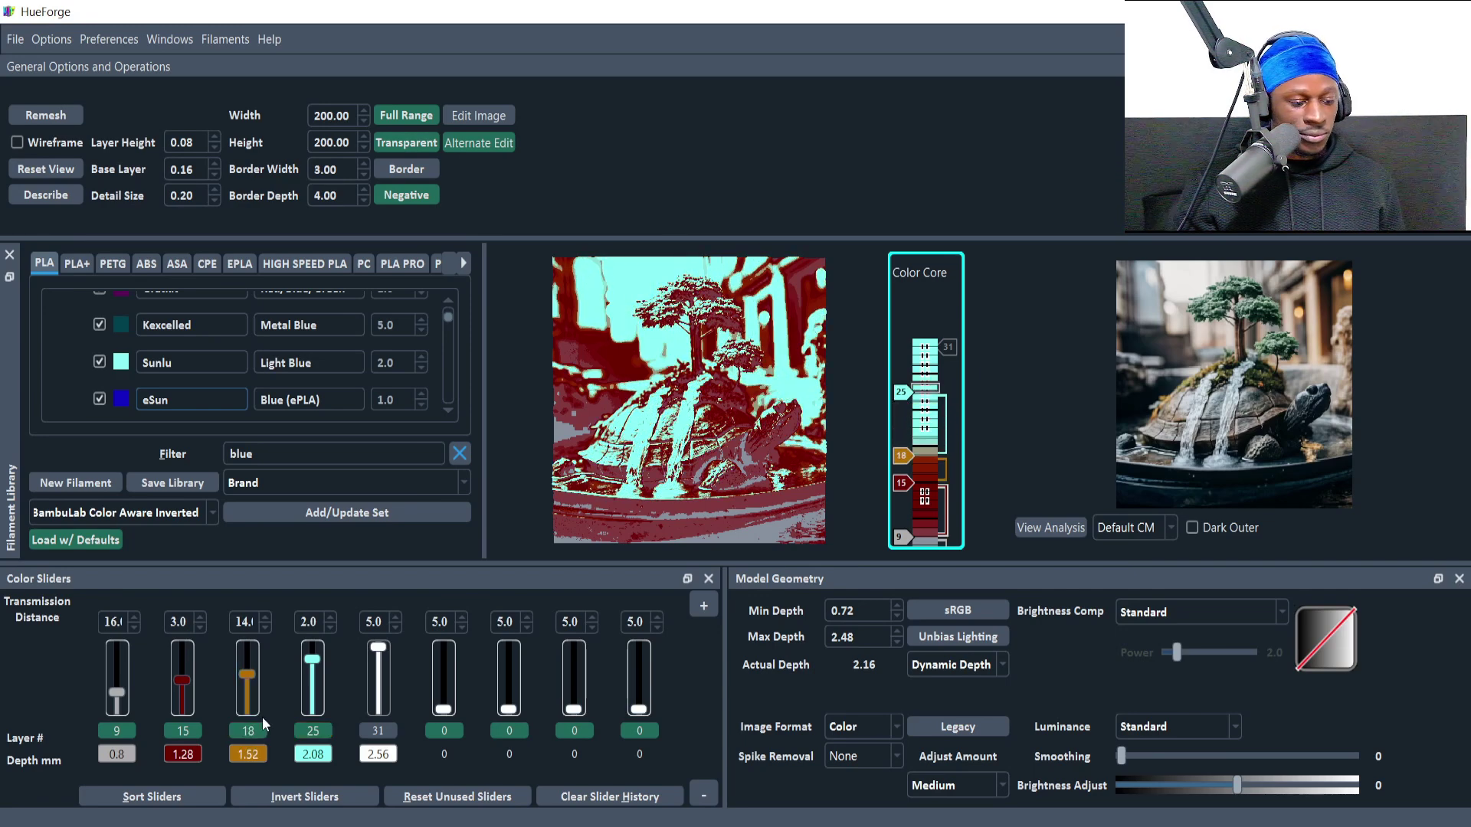
Move the orange filament's swap slider up to layer 23.
left_click(248, 618)
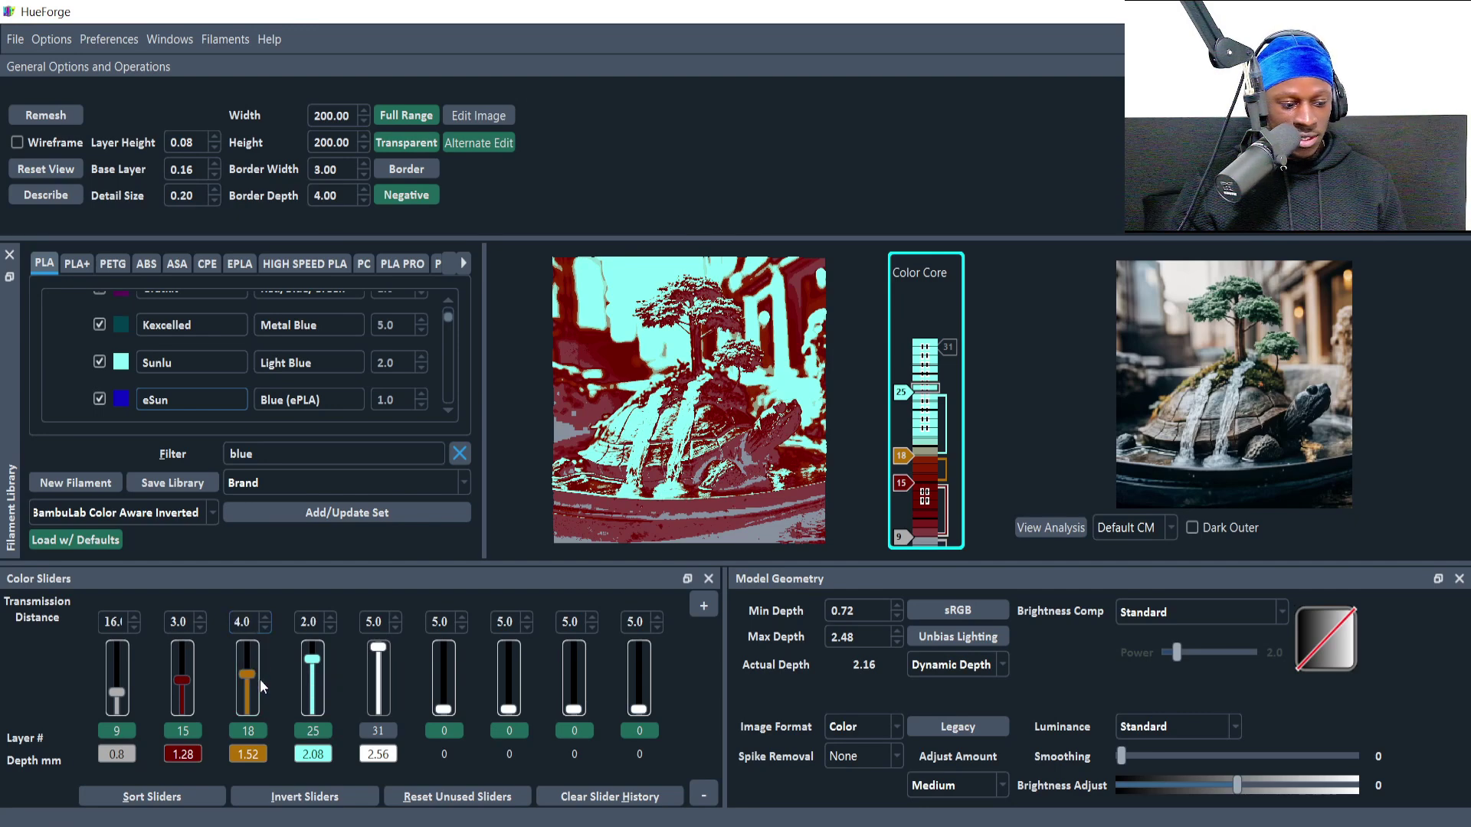
double_click(241, 622)
left_click(241, 623)
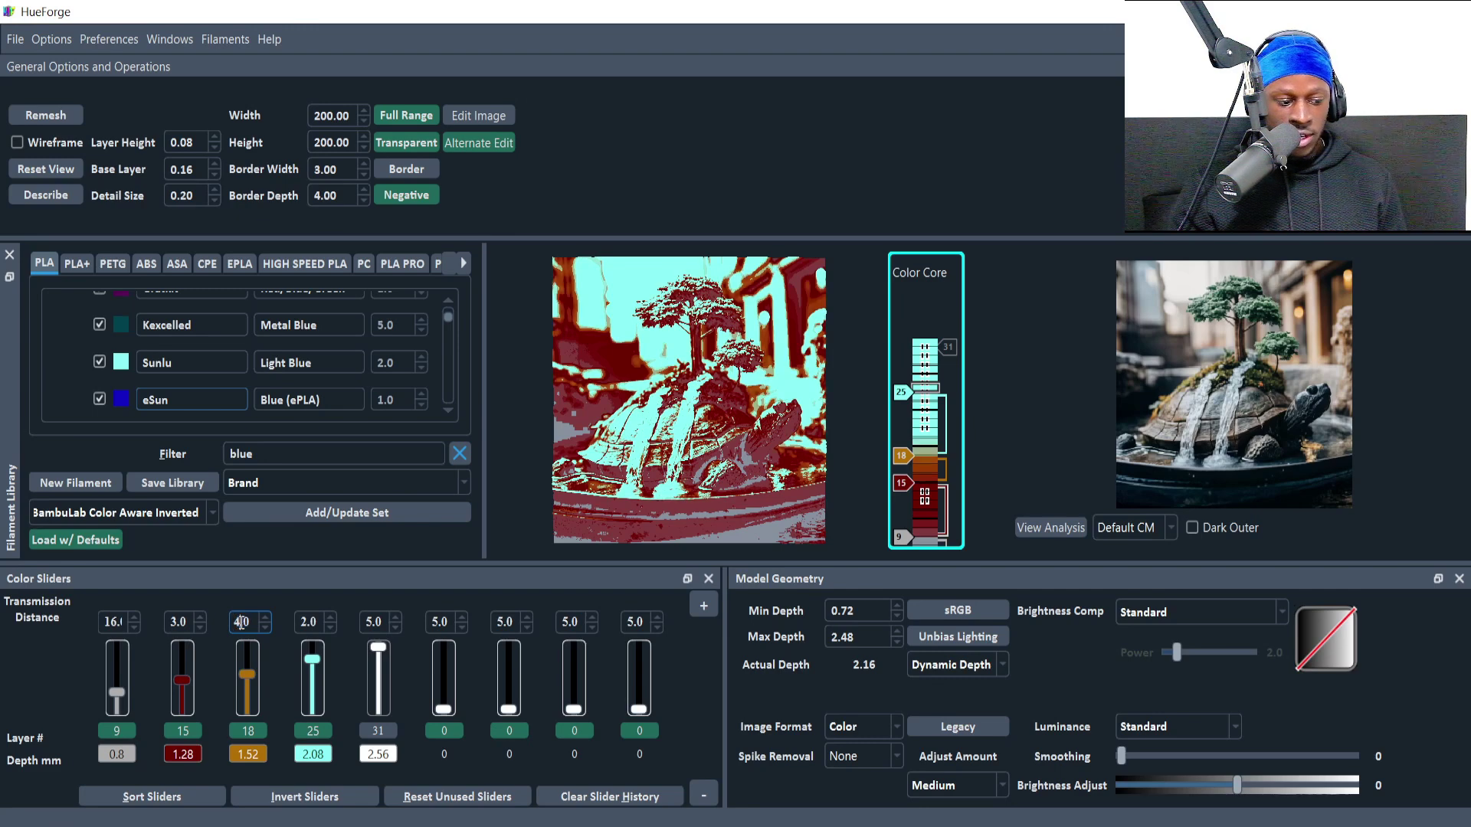
scroll(242, 683, "up", 5)
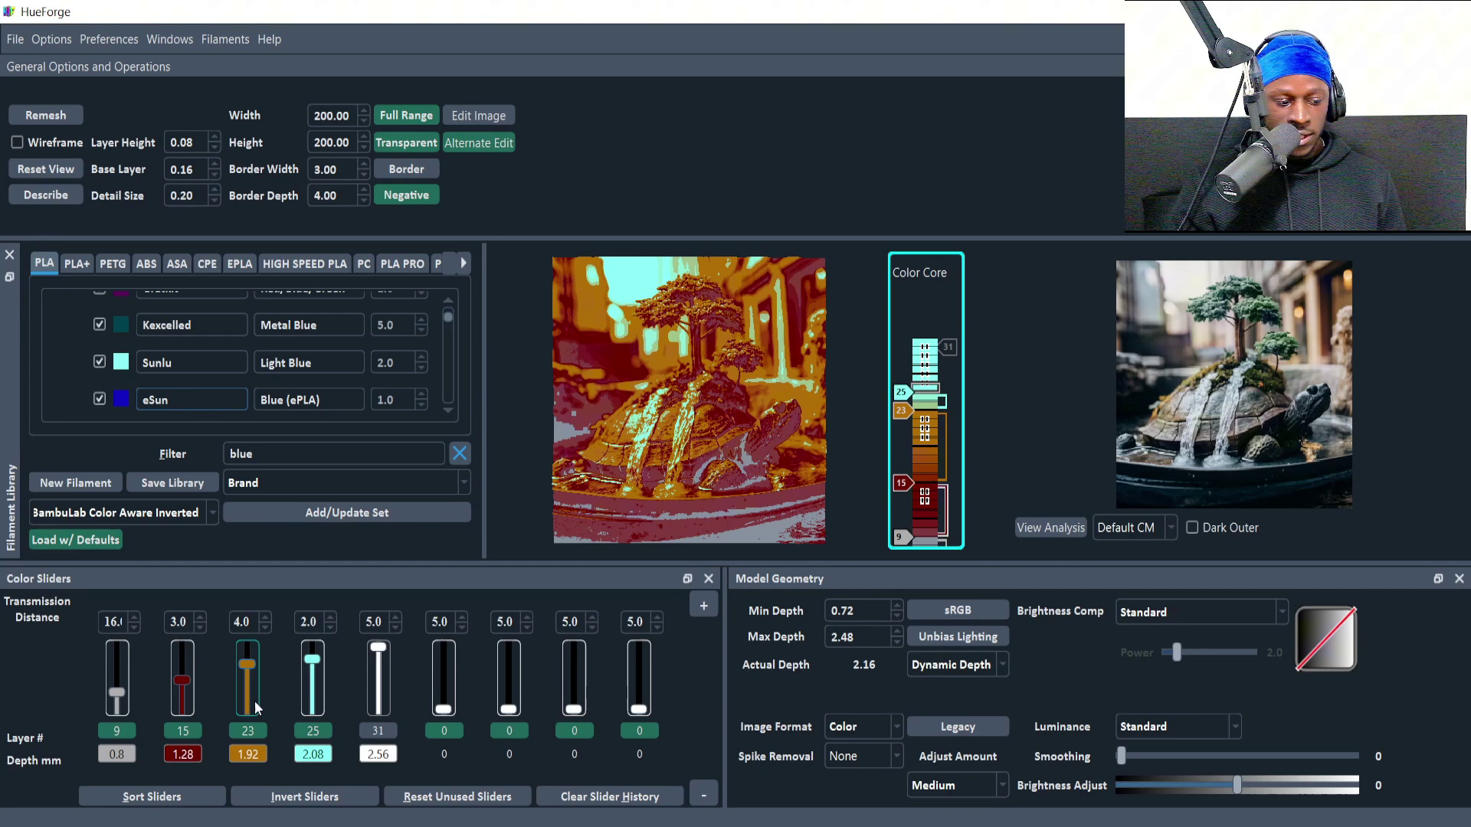
Set the orange transmission distance to 14.0, briefly try 4.0, then restore 14.0.
left_click(239, 621)
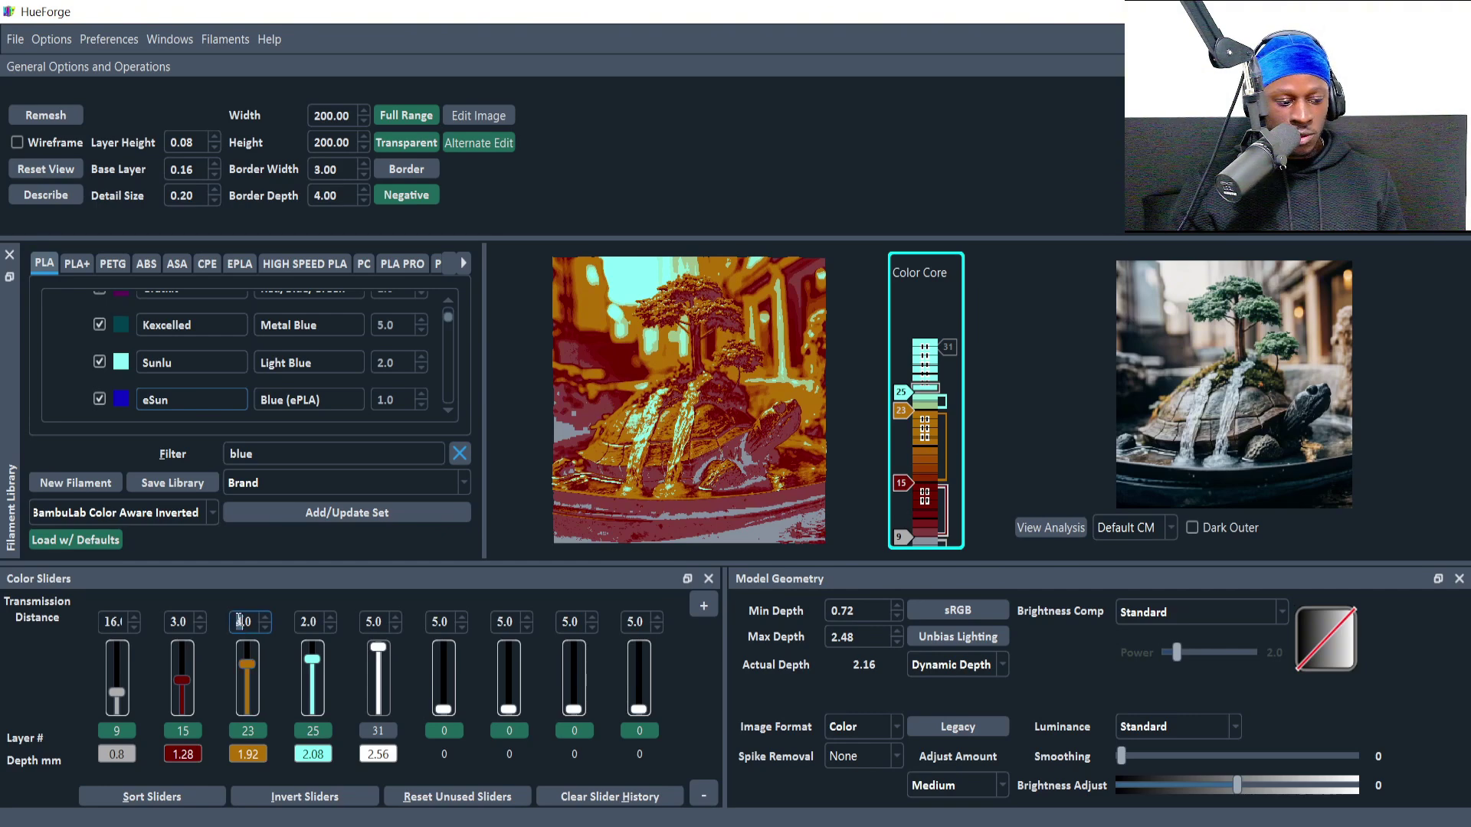
double_click(239, 621)
type("14")
key("Return")
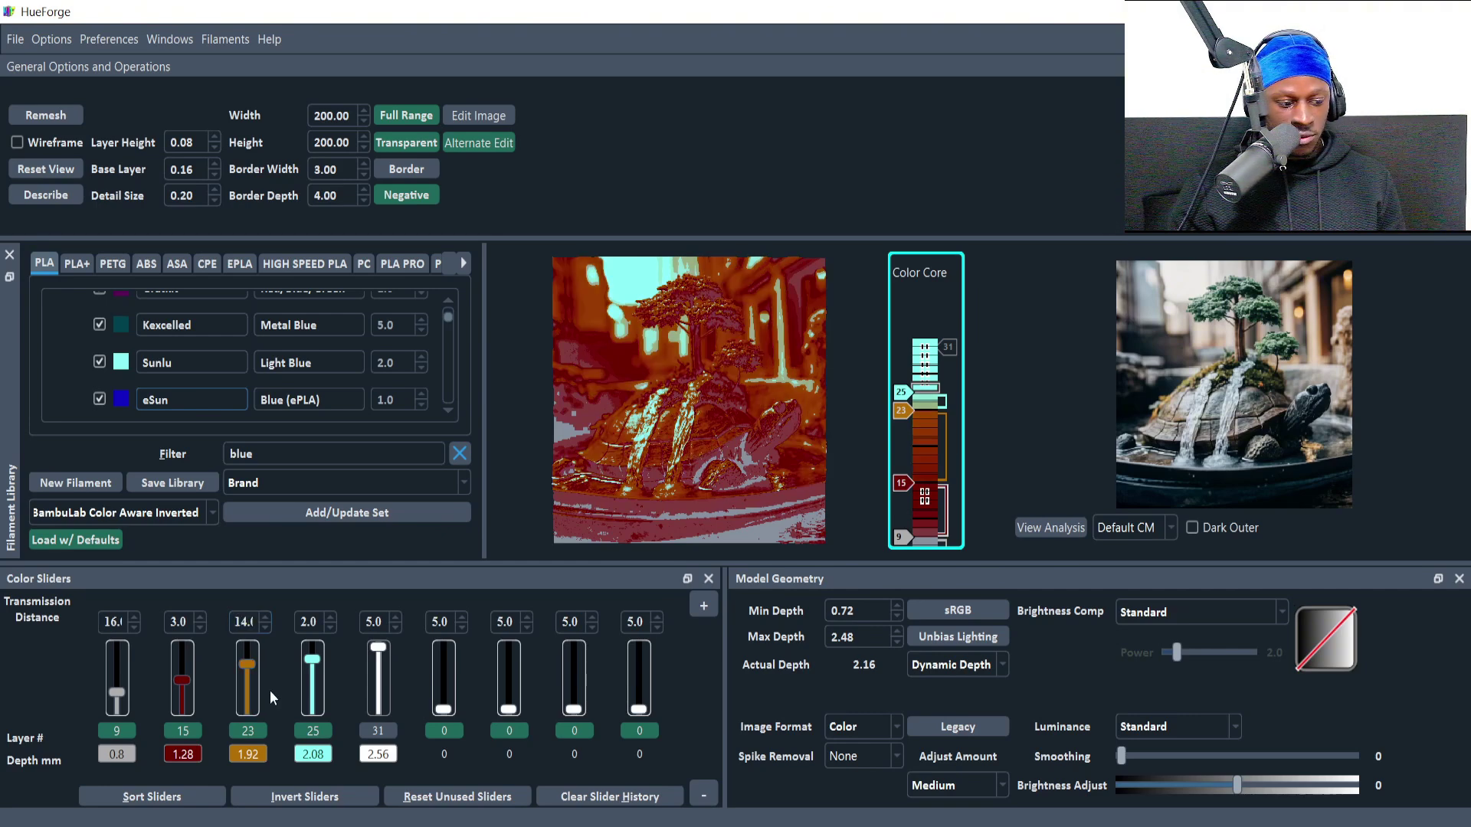
double_click(243, 621)
type("4")
key("Return")
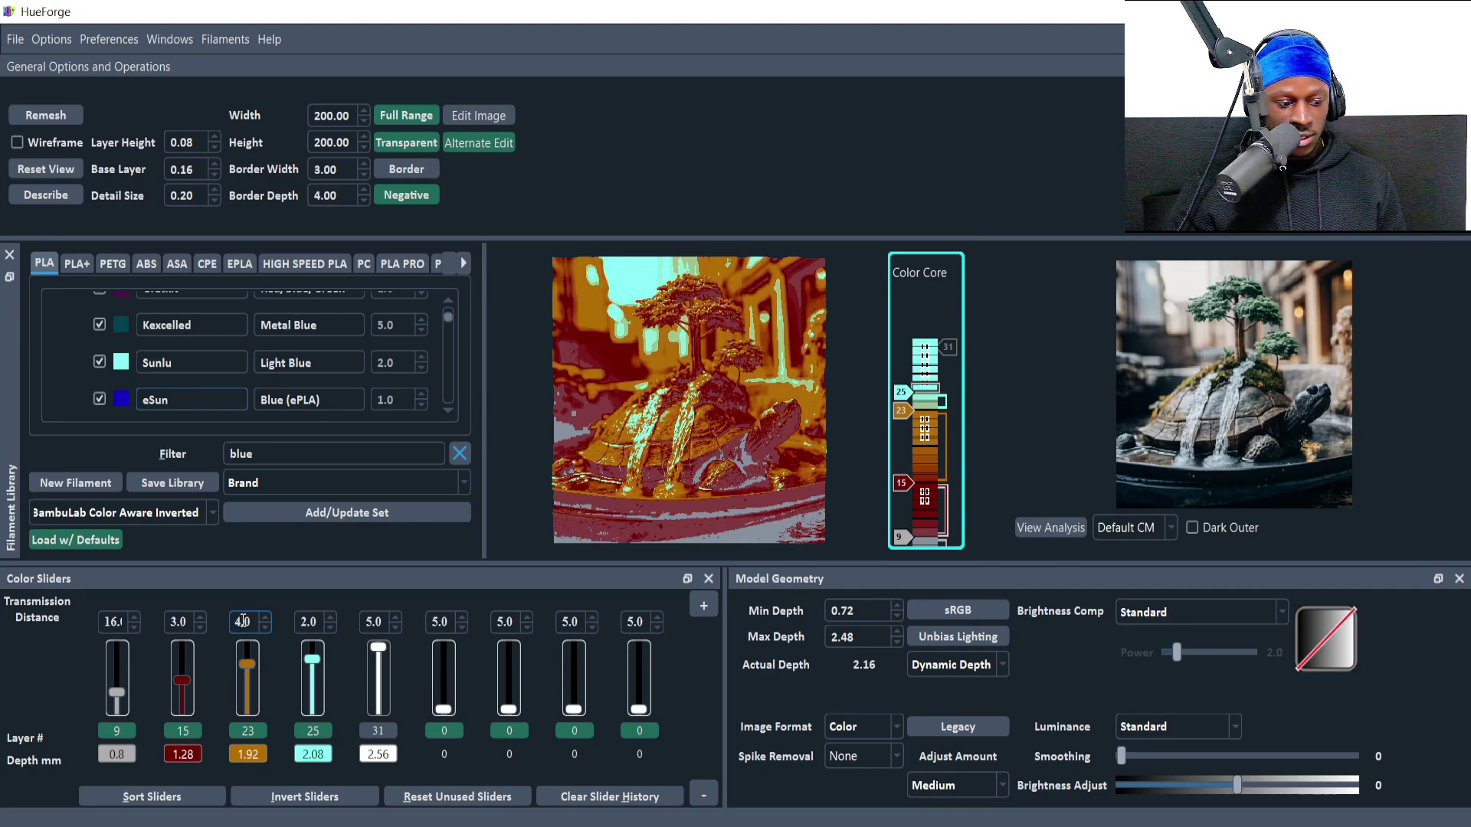
double_click(242, 621)
type("14")
key("Return")
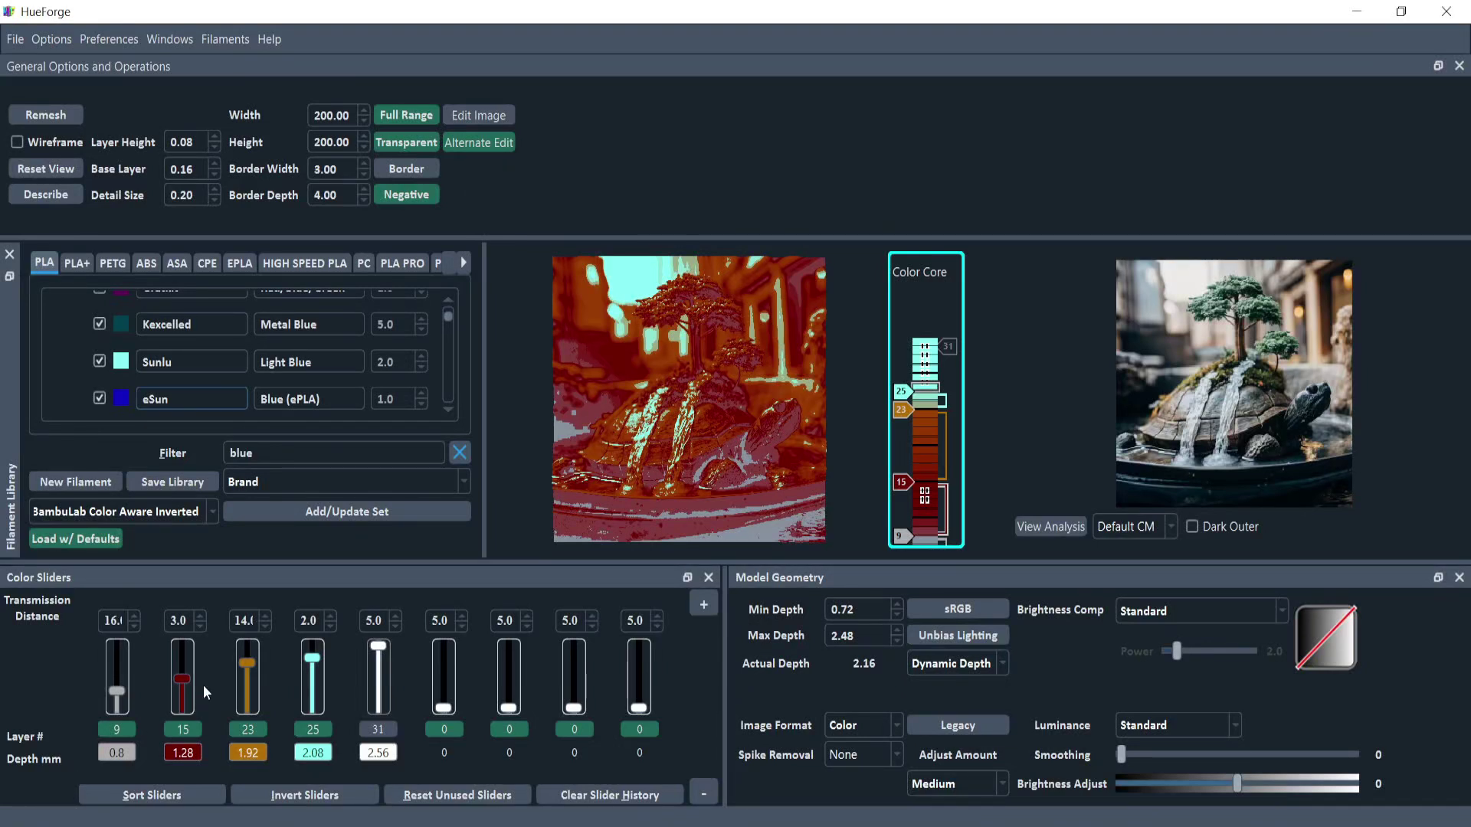
scroll(311, 360, "up", 3)
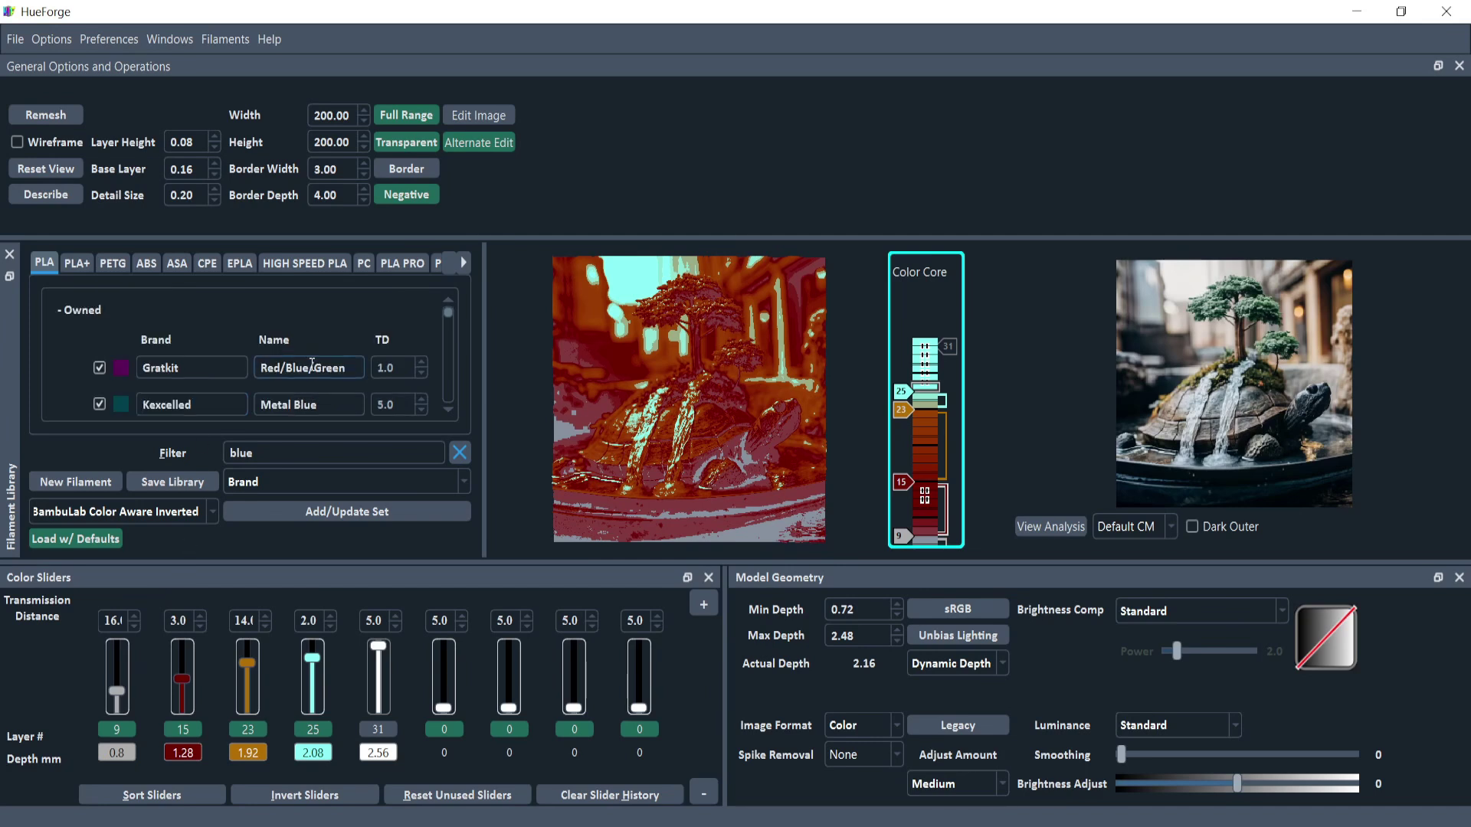
scroll(298, 373, "down", 4)
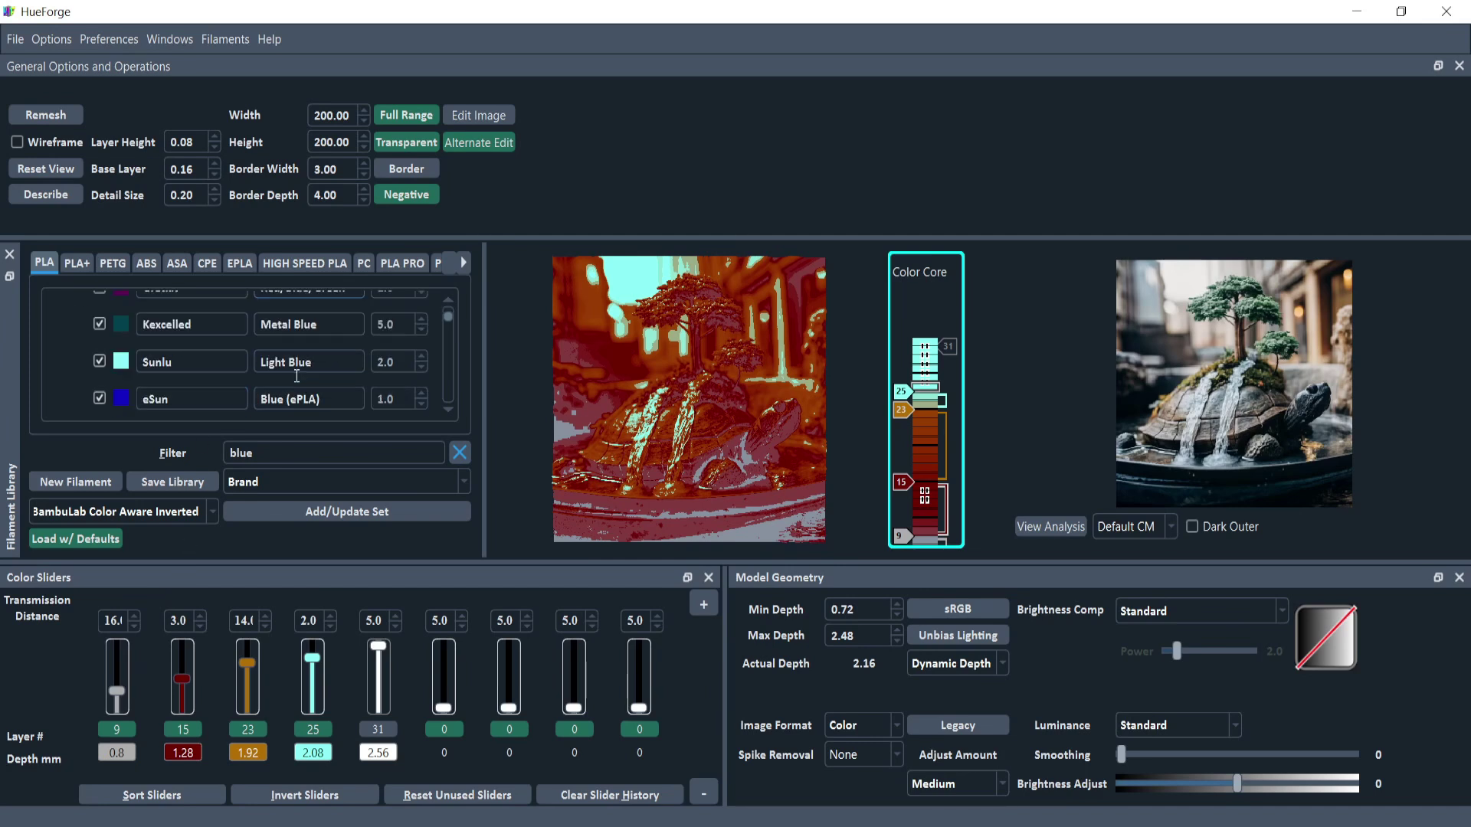
key("BackSpace")
key("BackSpace")
type("ack")
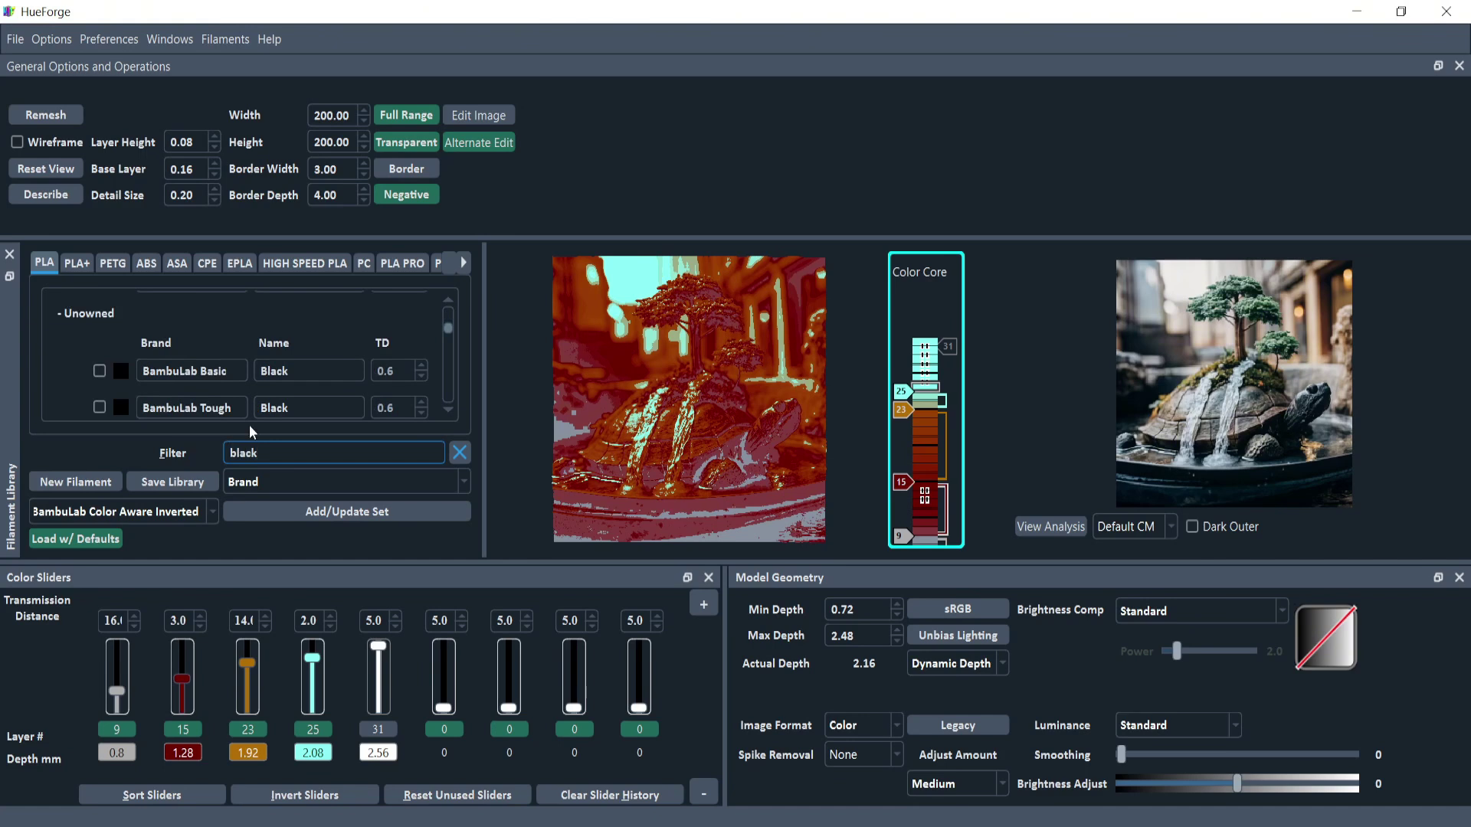
scroll(329, 375, "down", 3)
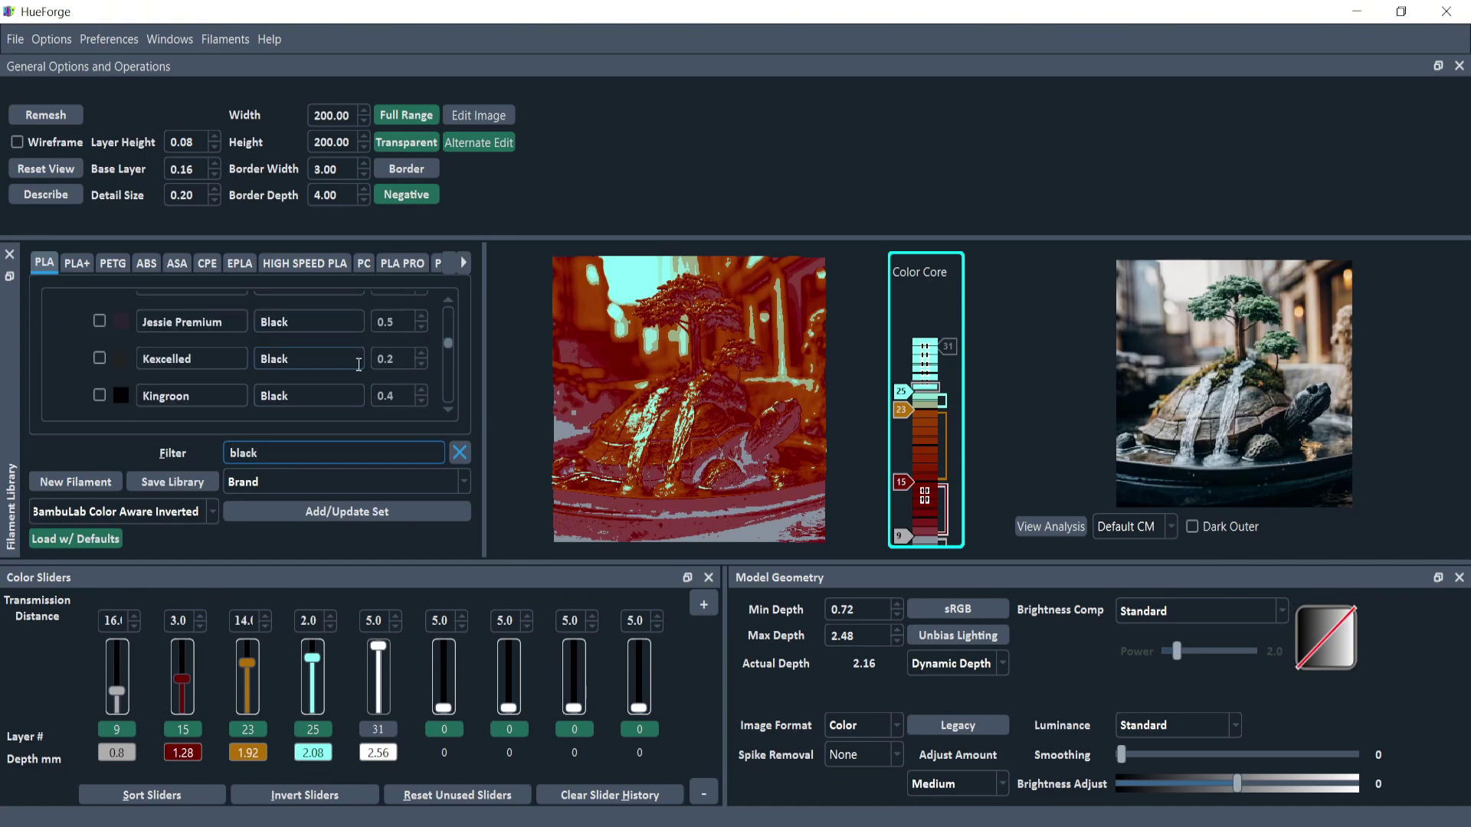
scroll(390, 383, "up", 3)
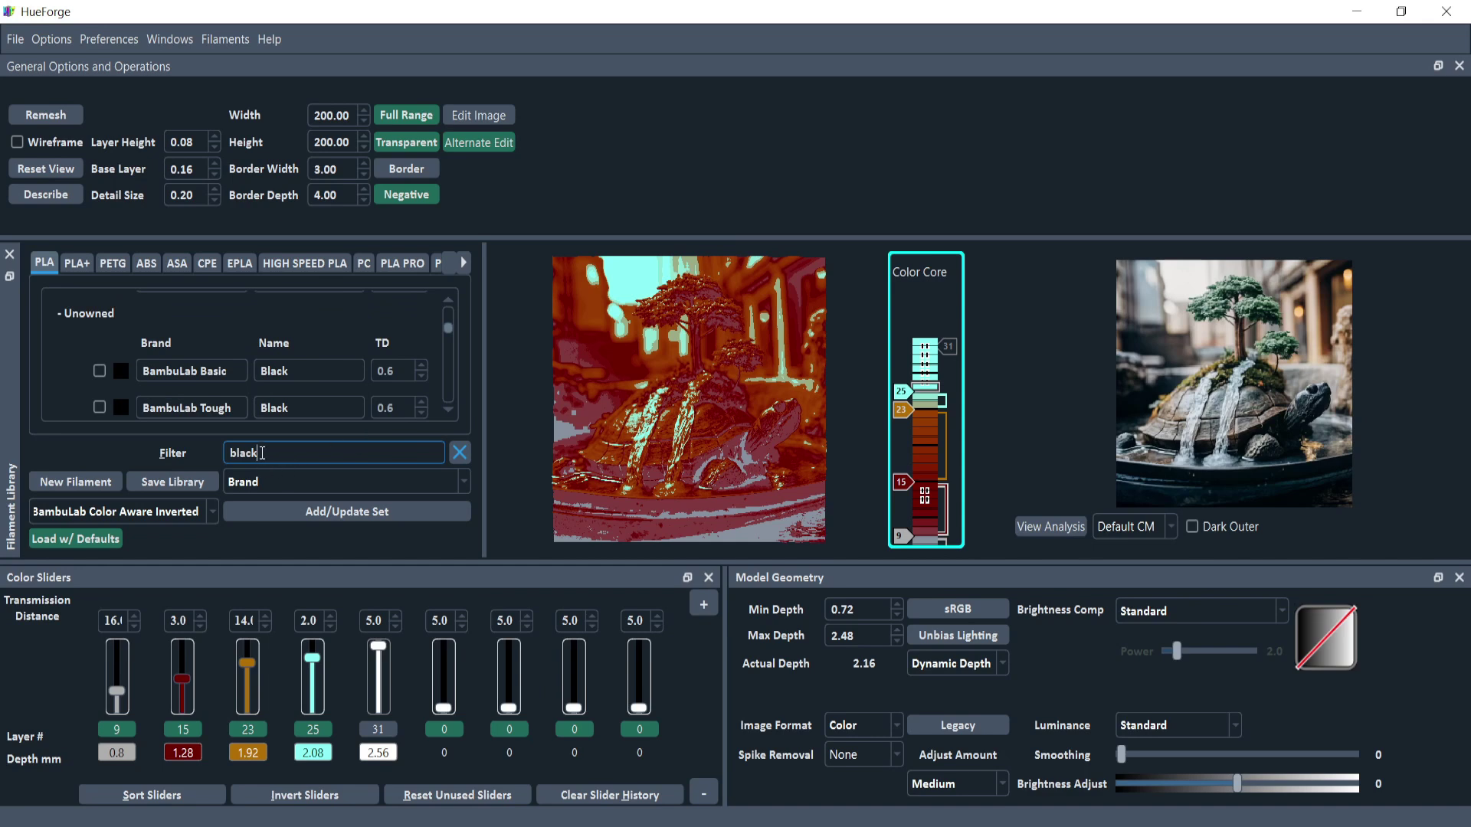
key("ctrl+a")
type("blue")
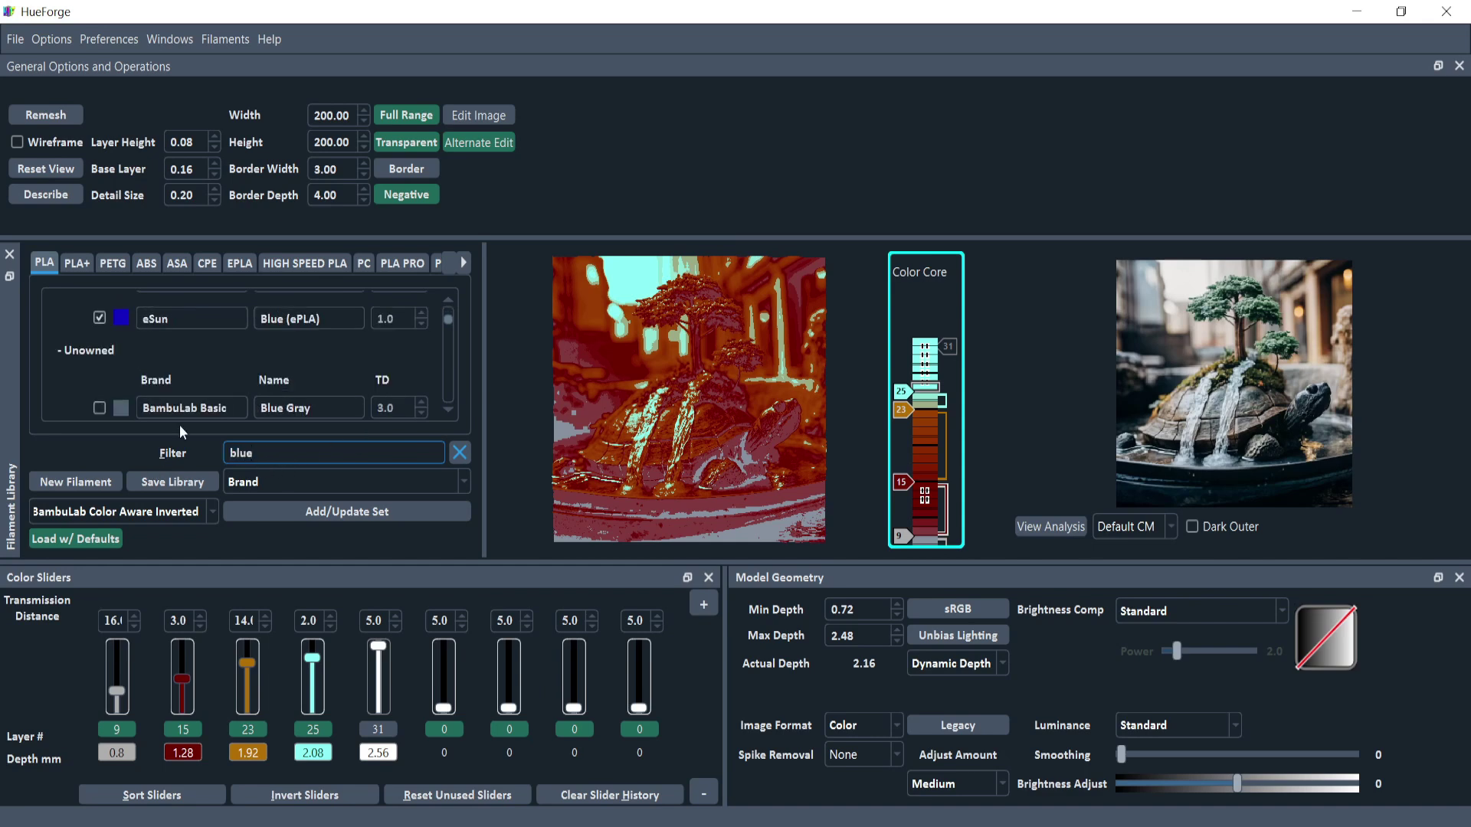
scroll(204, 342, "down", 4)
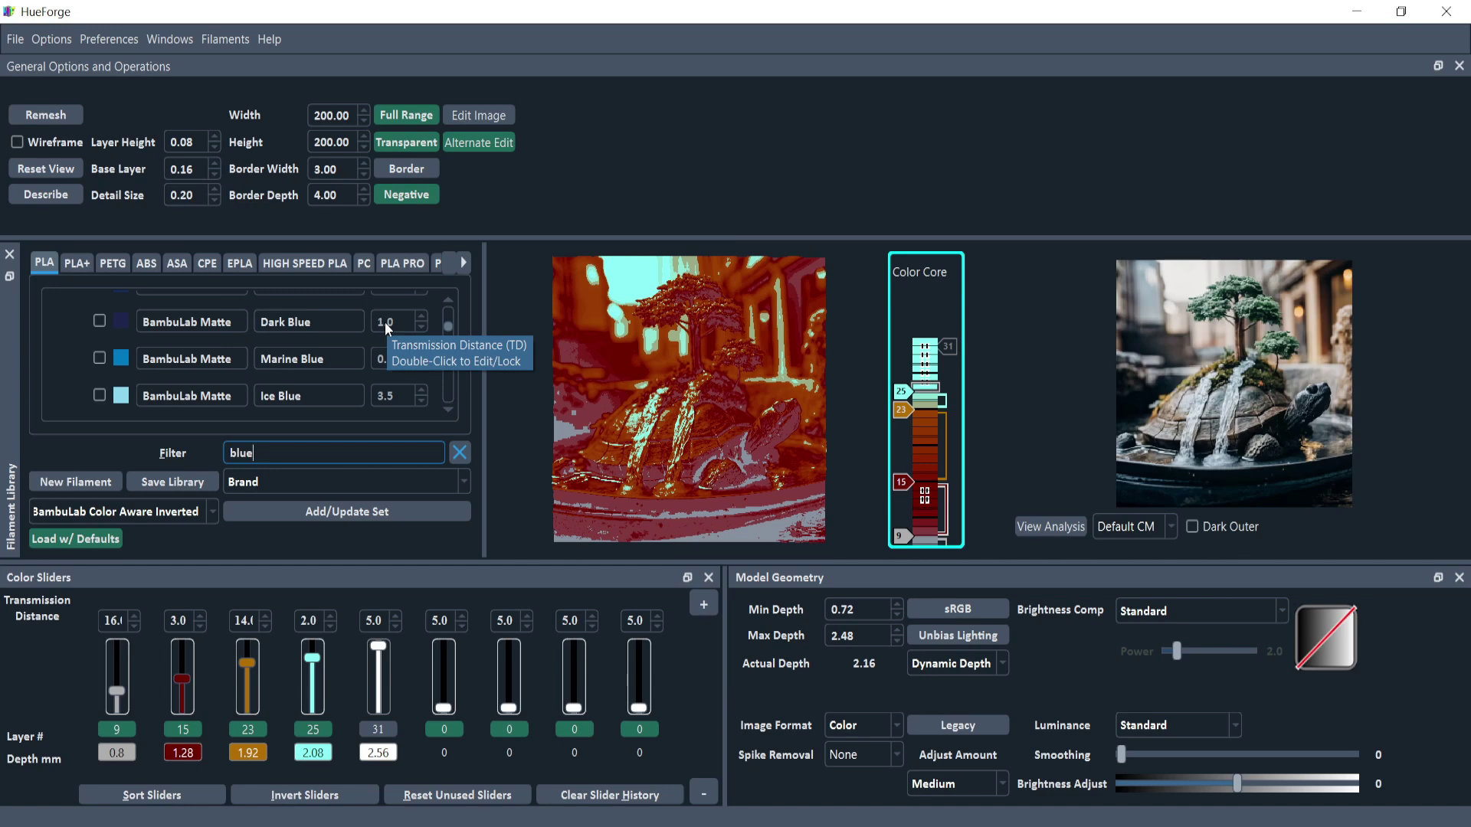
type("3")
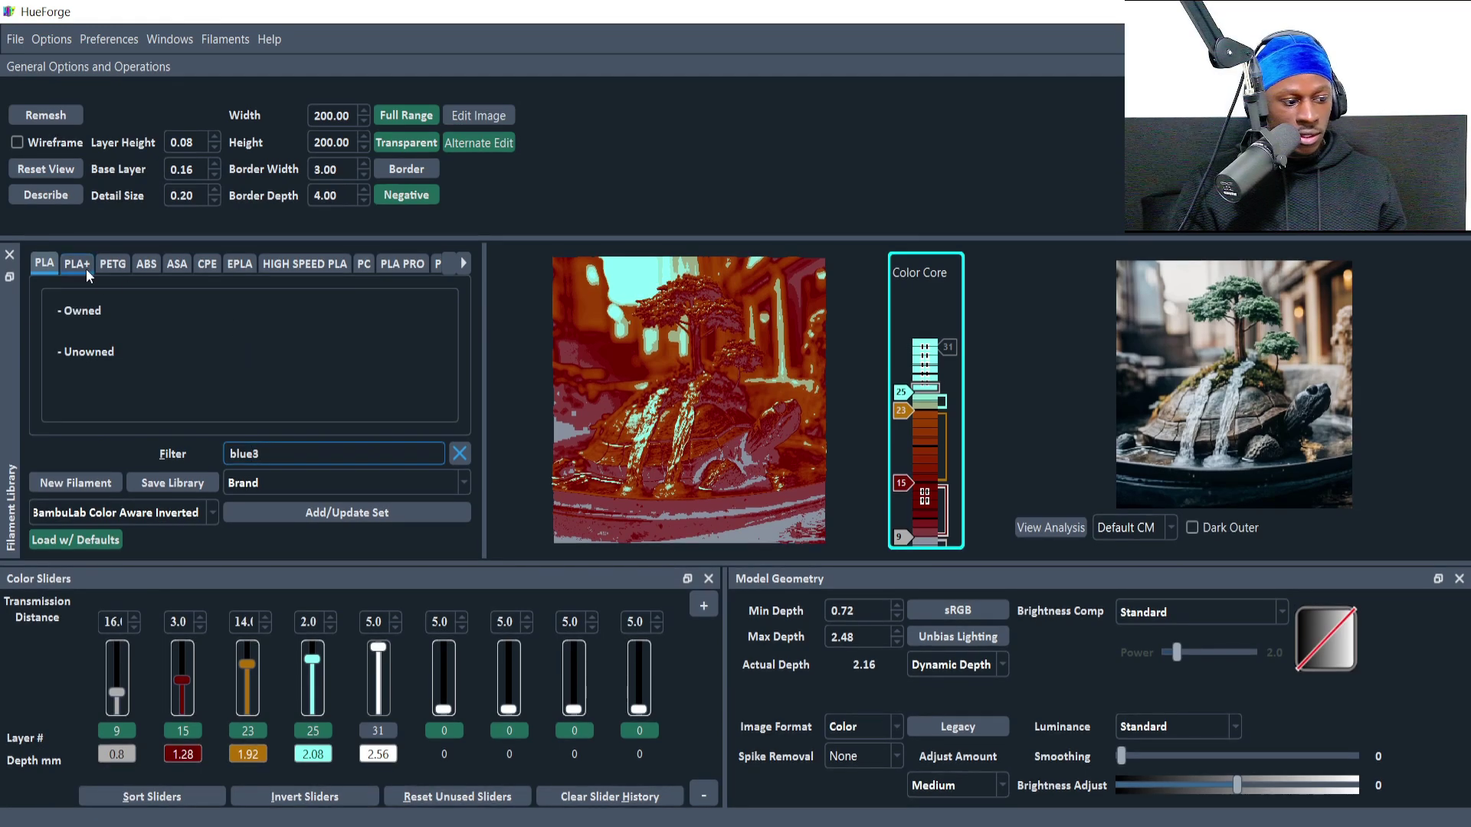
key("BackSpace")
scroll(283, 394, "down", 4)
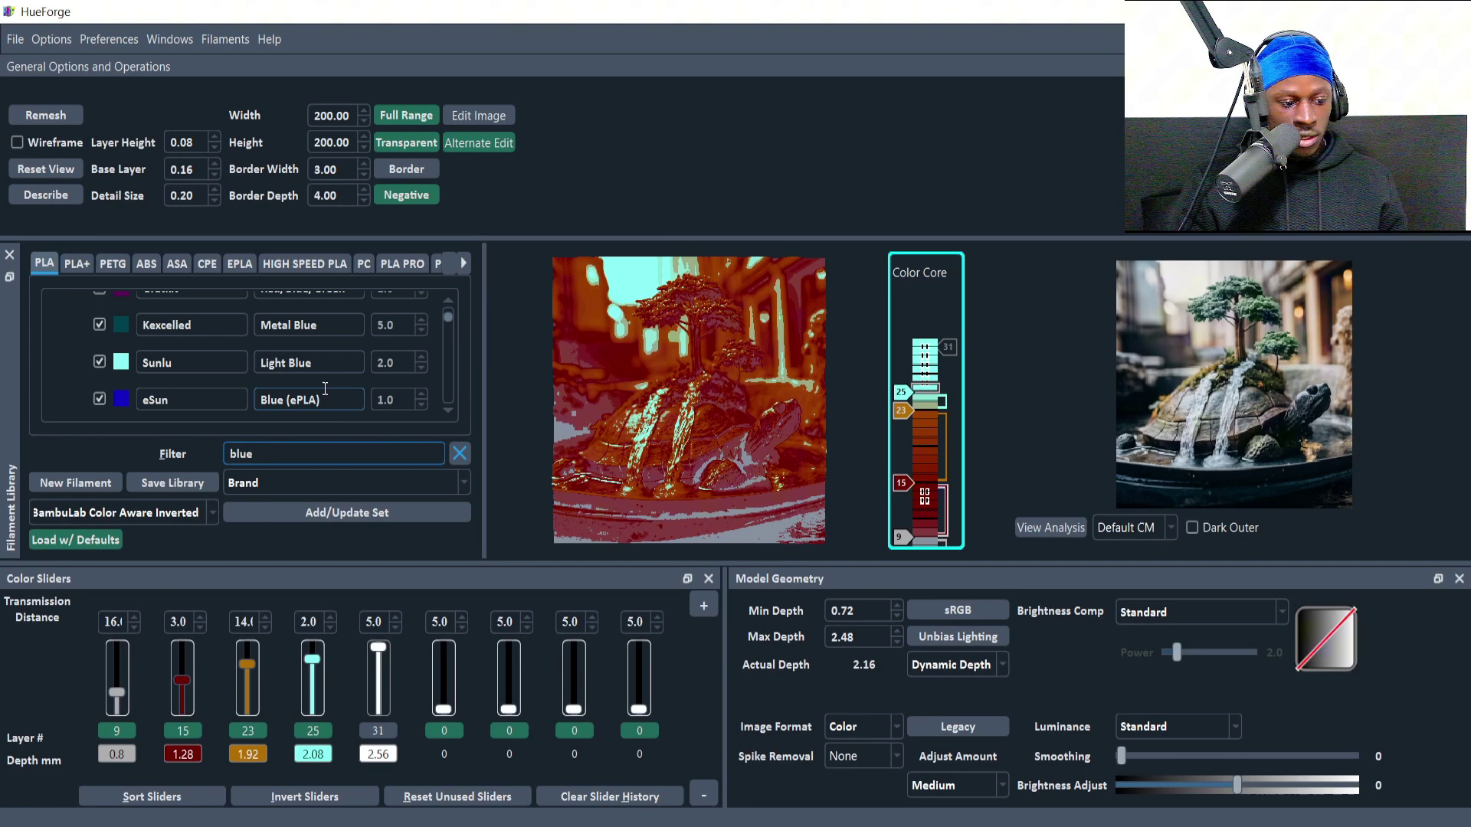
scroll(304, 393, "down", 5)
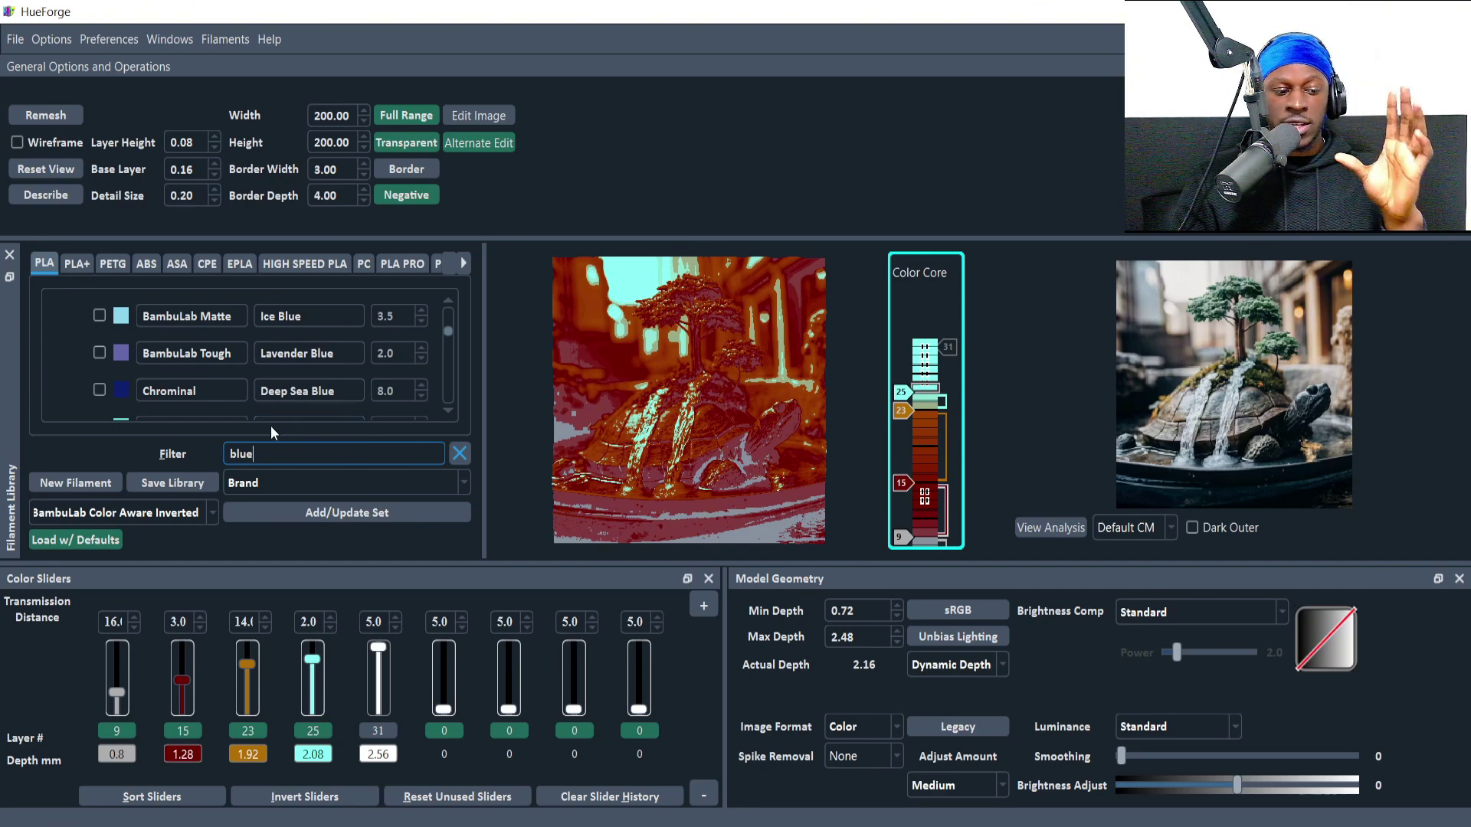
Clear the filament filter and scroll the sliders to layers 17, 28 and 31 per the Notepad notes.
left_click(460, 454)
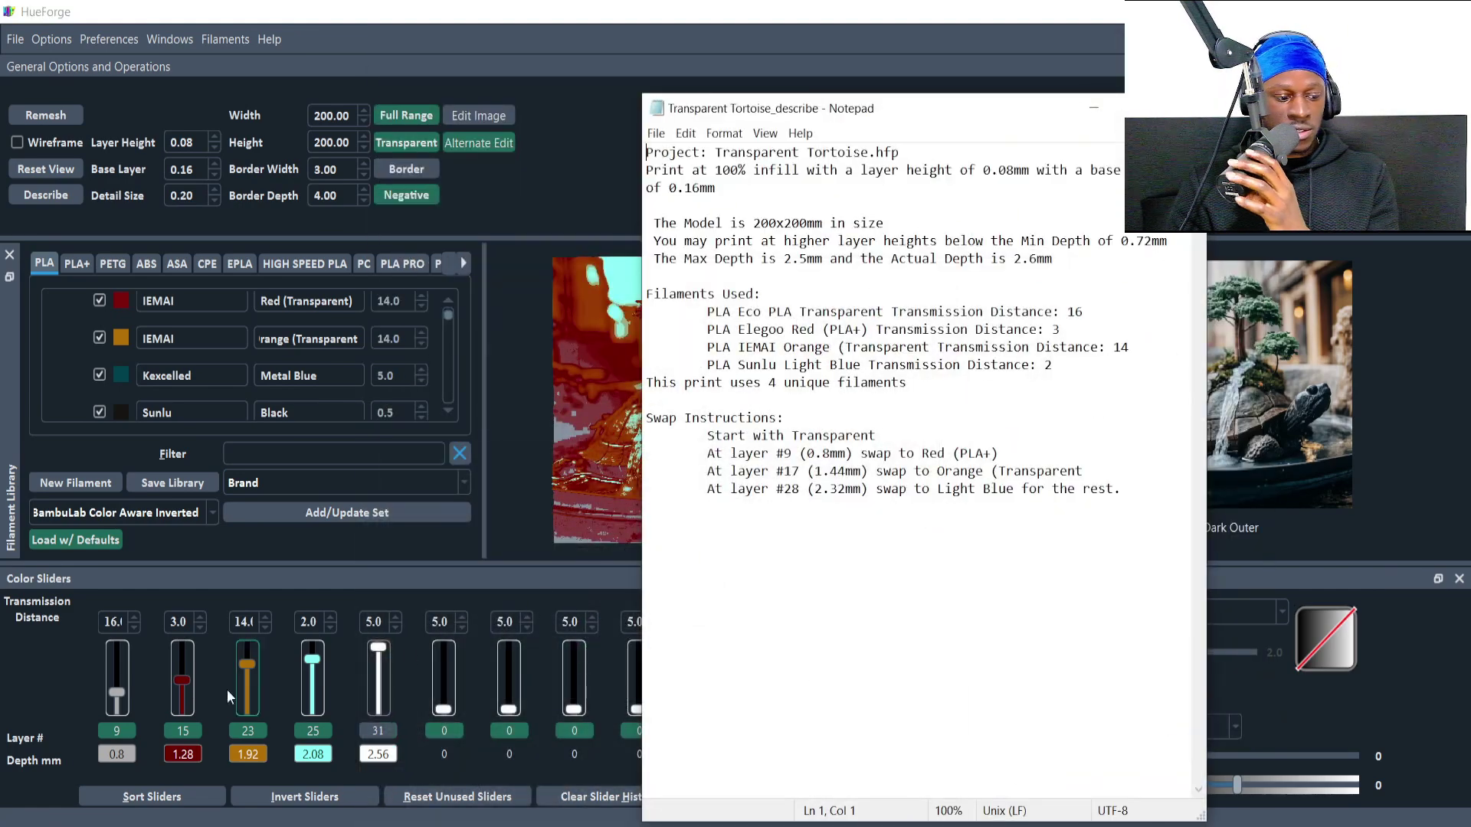
scroll(187, 689, "up", 1)
scroll(187, 687, "up", 1)
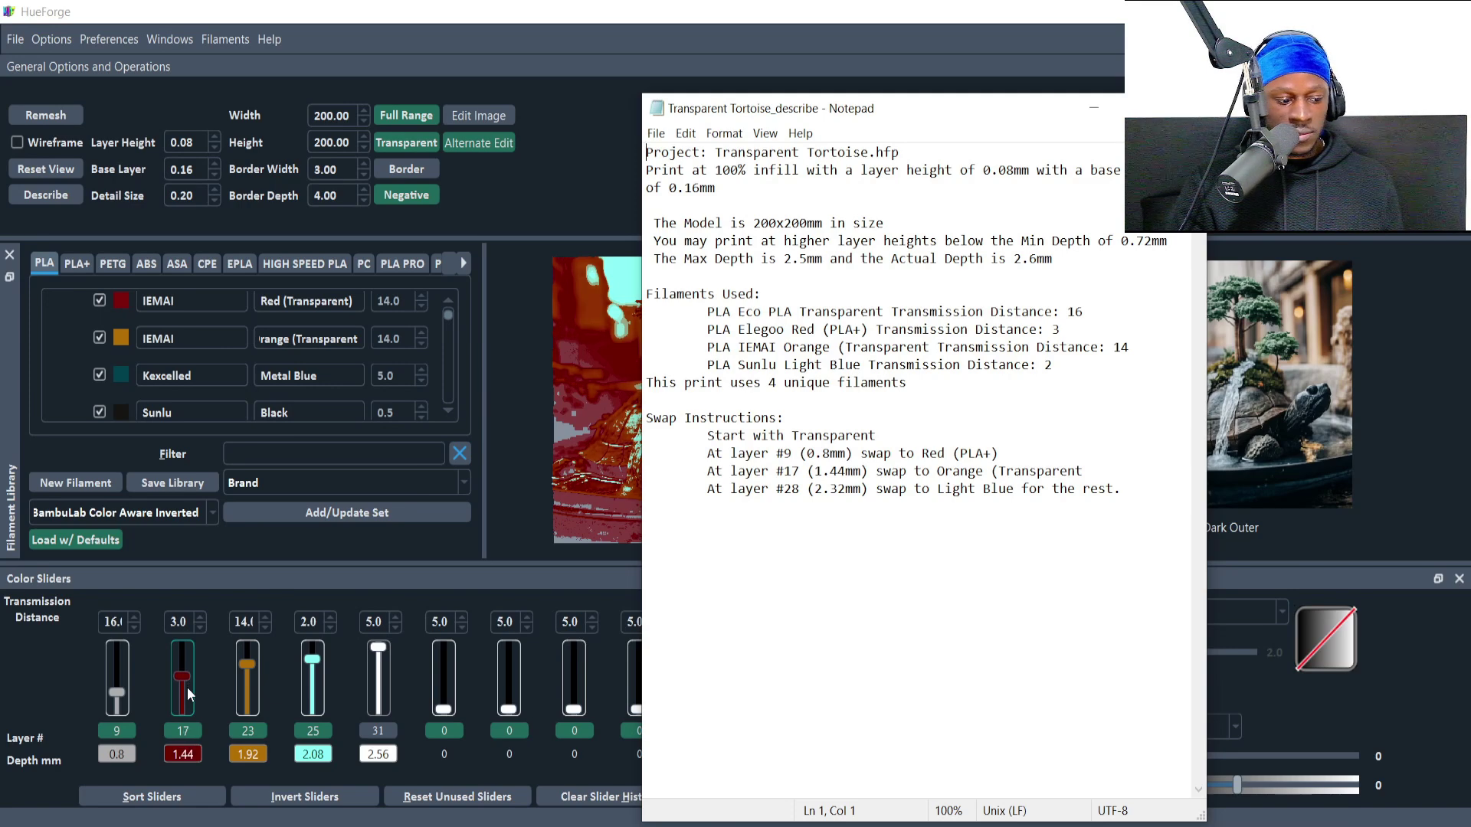
left_click_drag(894, 107, 1132, 75)
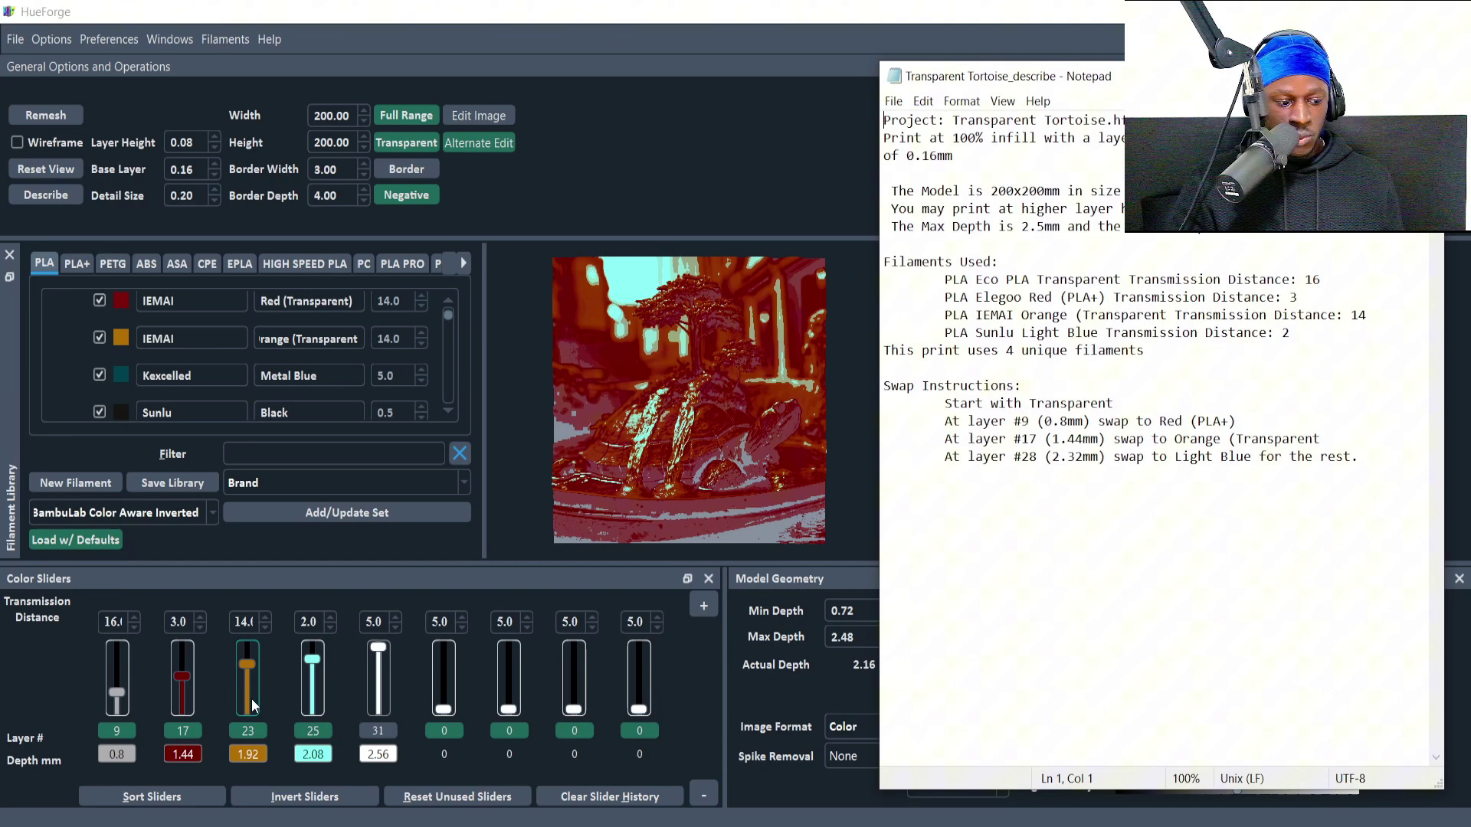
scroll(244, 691, "up", 4)
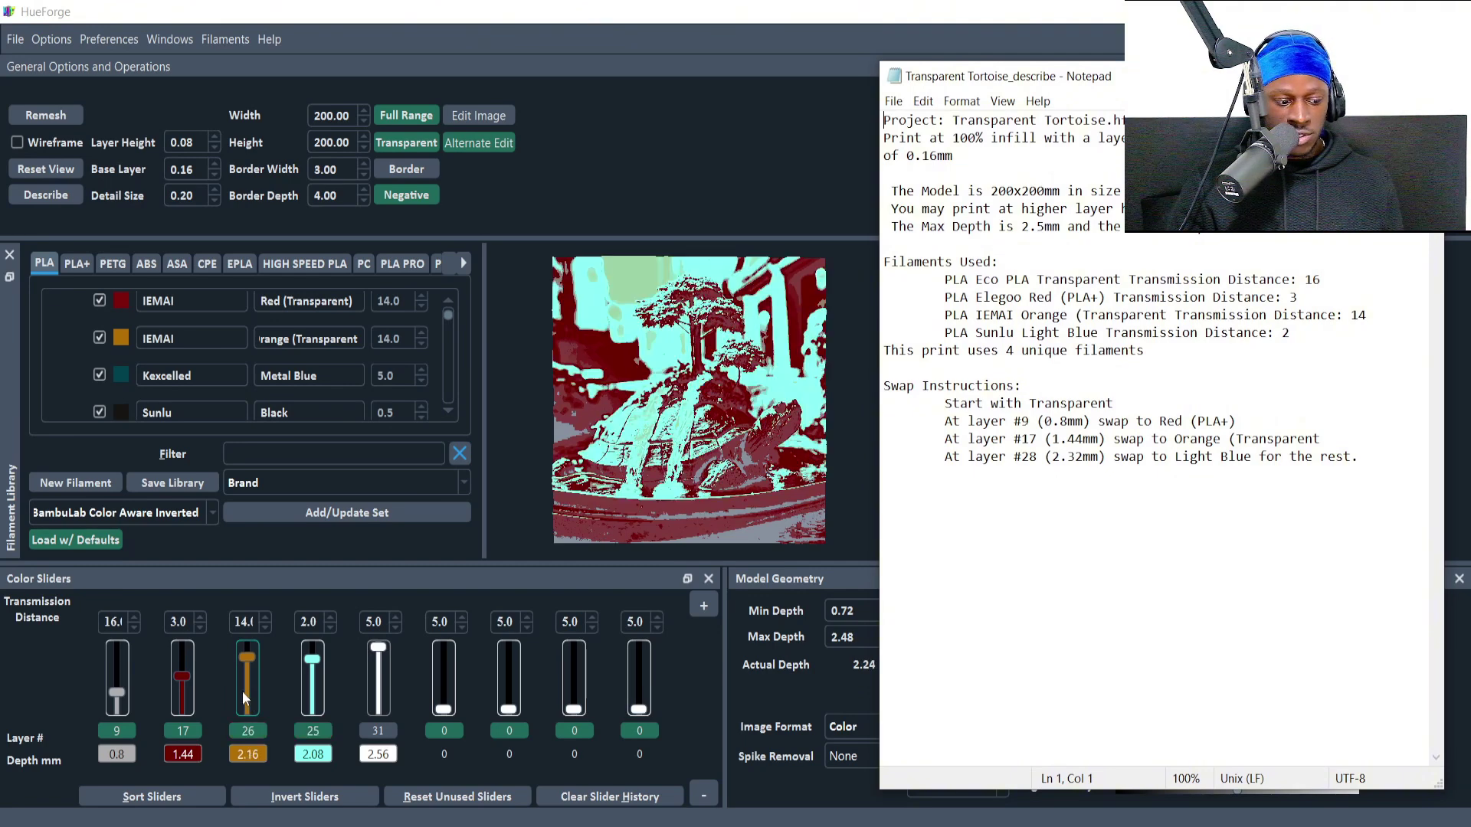
scroll(242, 693, "up", 1)
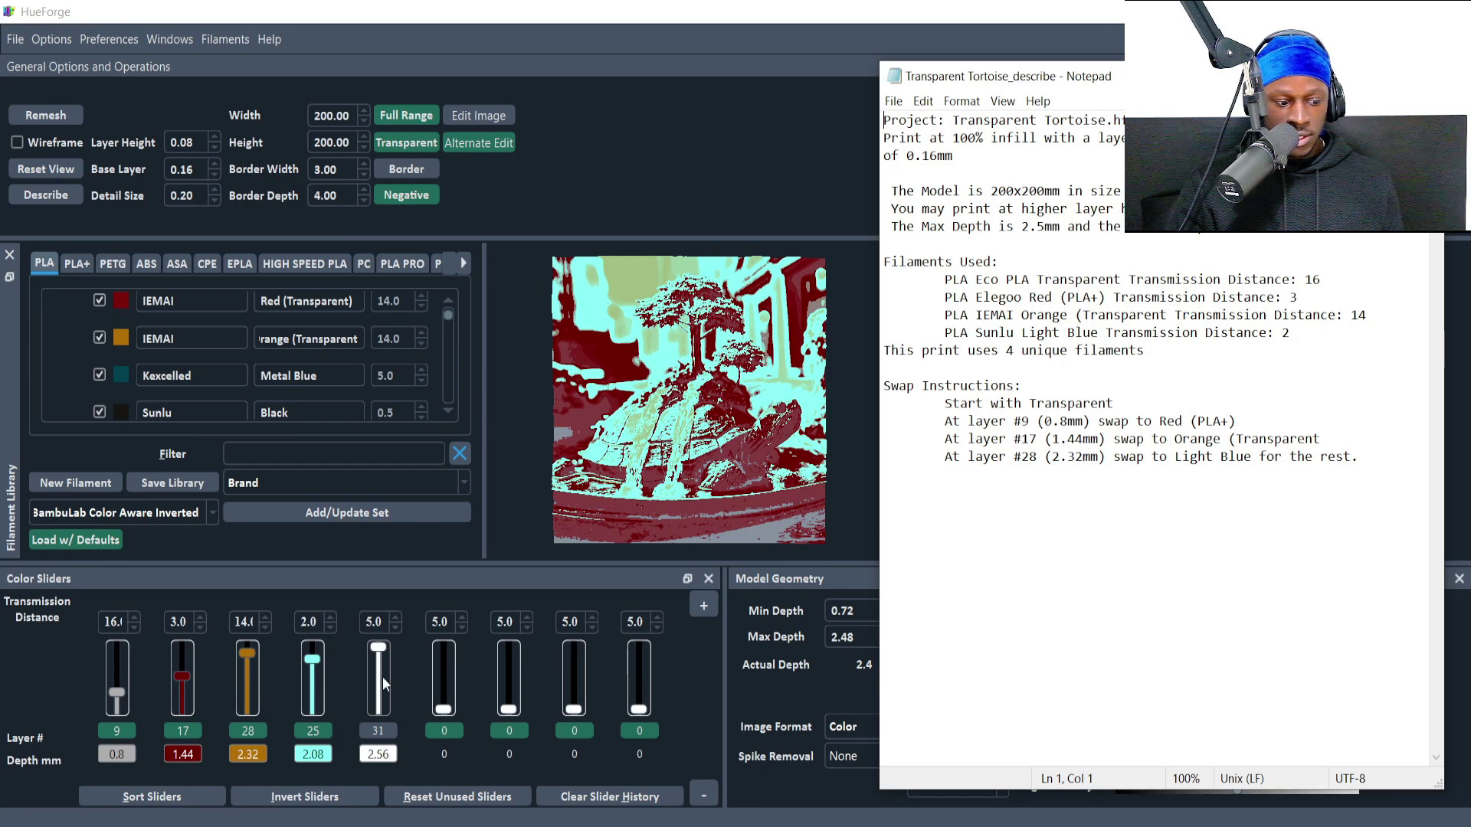
scroll(315, 687, "up", 6)
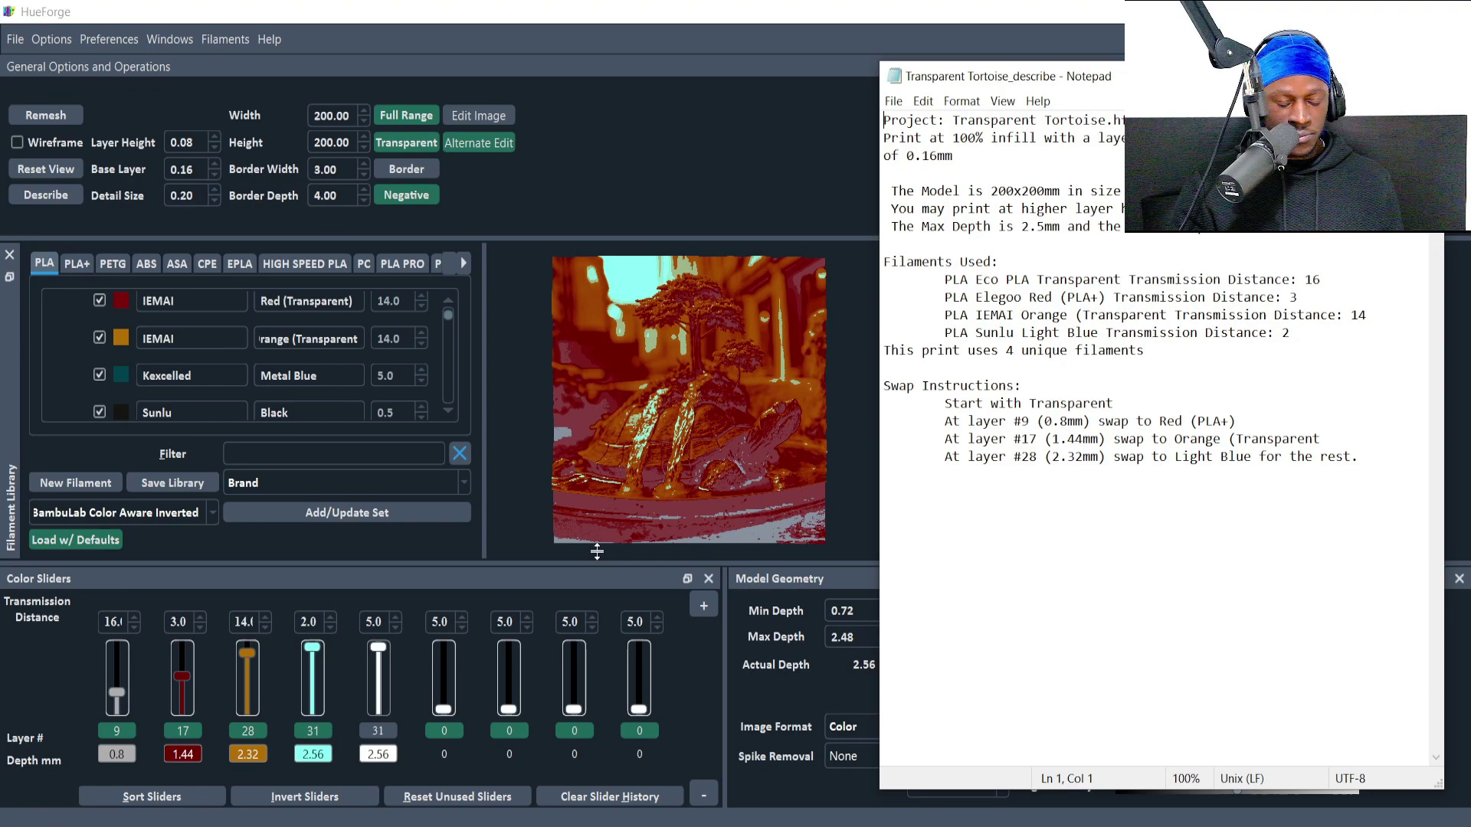
key("alt+Tab")
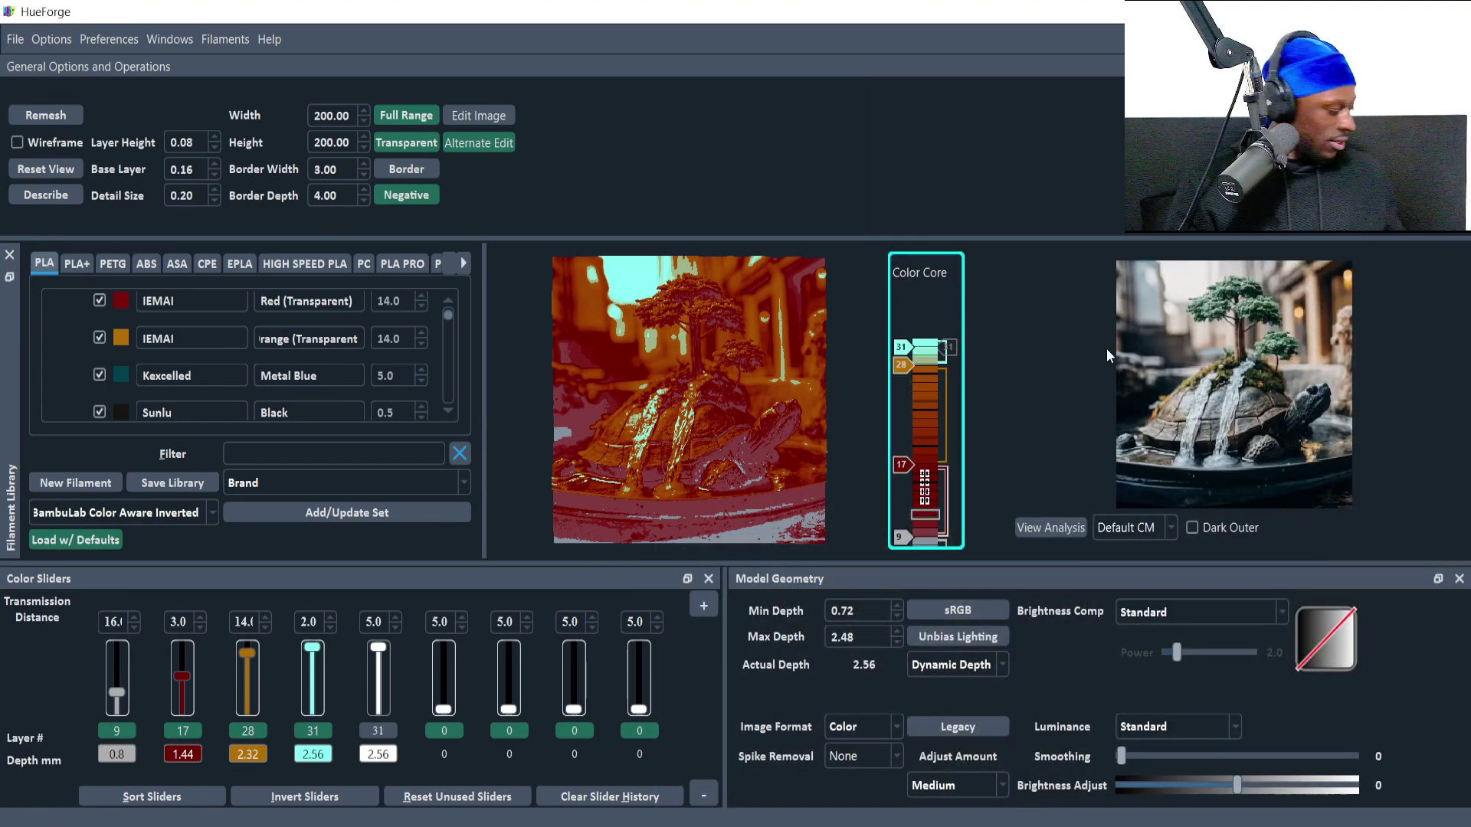
Set Model Geometry's Min Depth to 0.72 mm, up from the 0.48 mm default.
mouse_move(1106, 348)
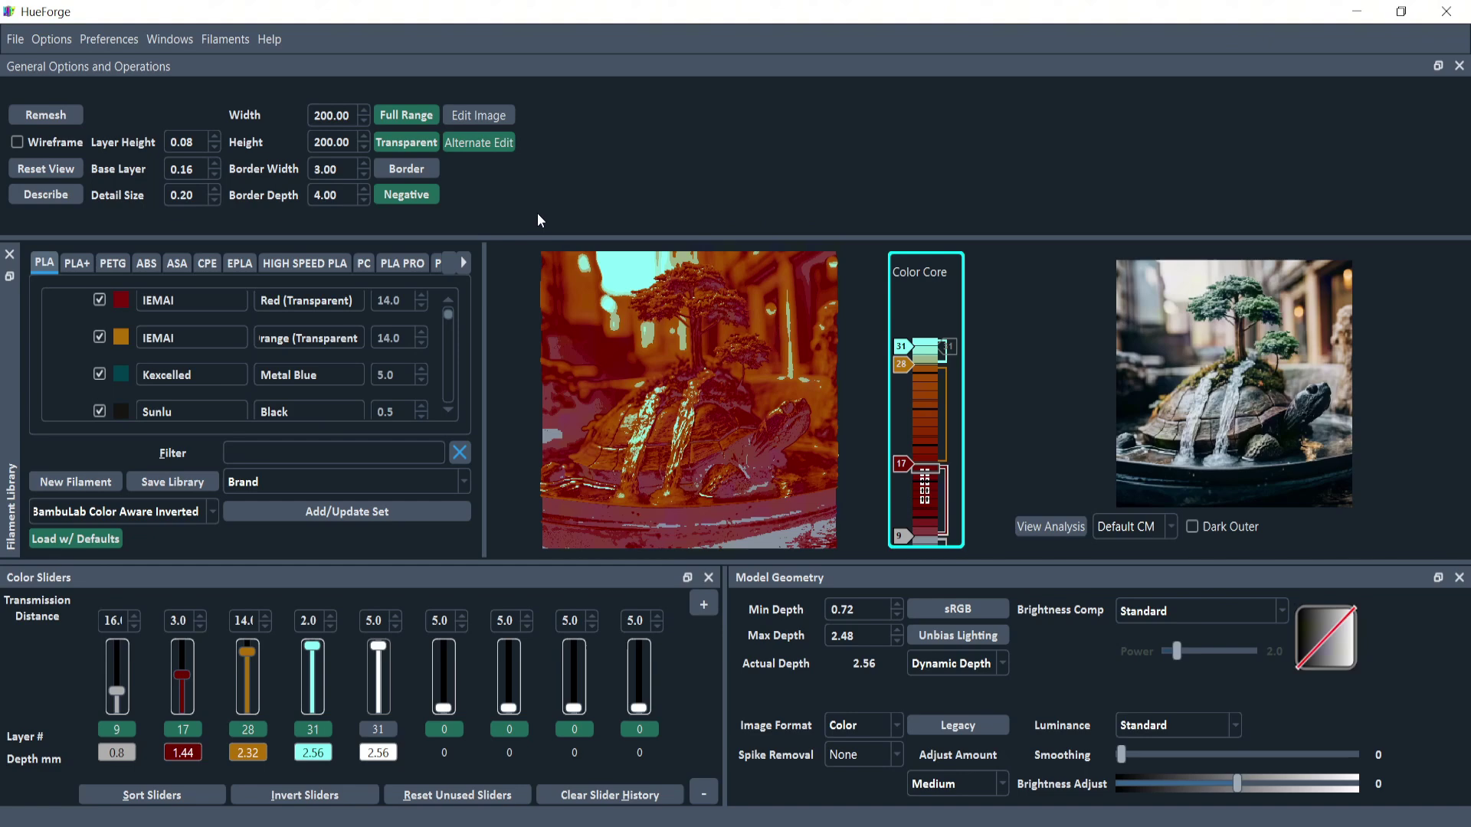
Save the project as 'Tortoise HF.hfp' in the Downloads folder with Save Project As.
left_click(14, 40)
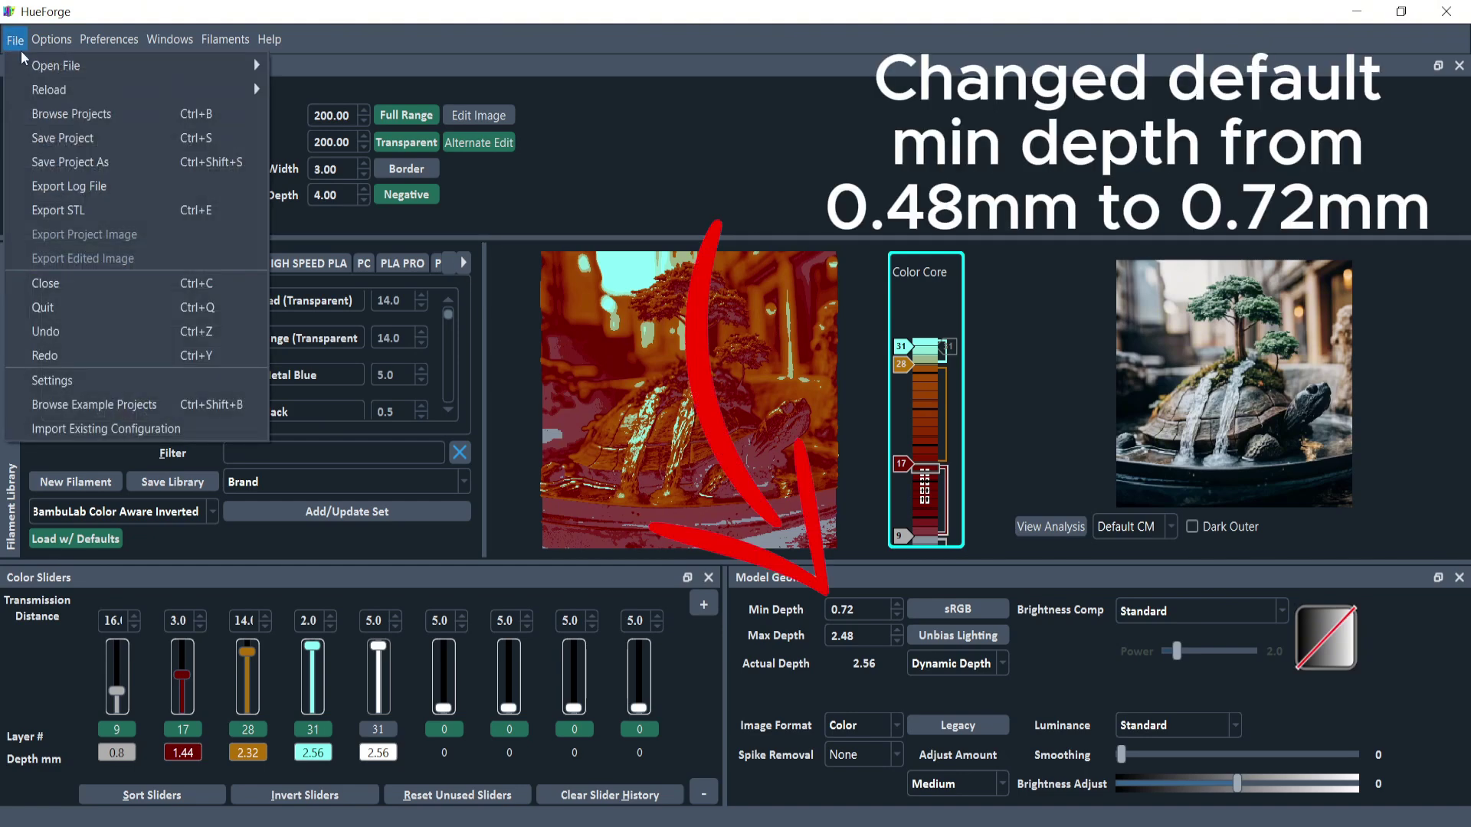
left_click(123, 161)
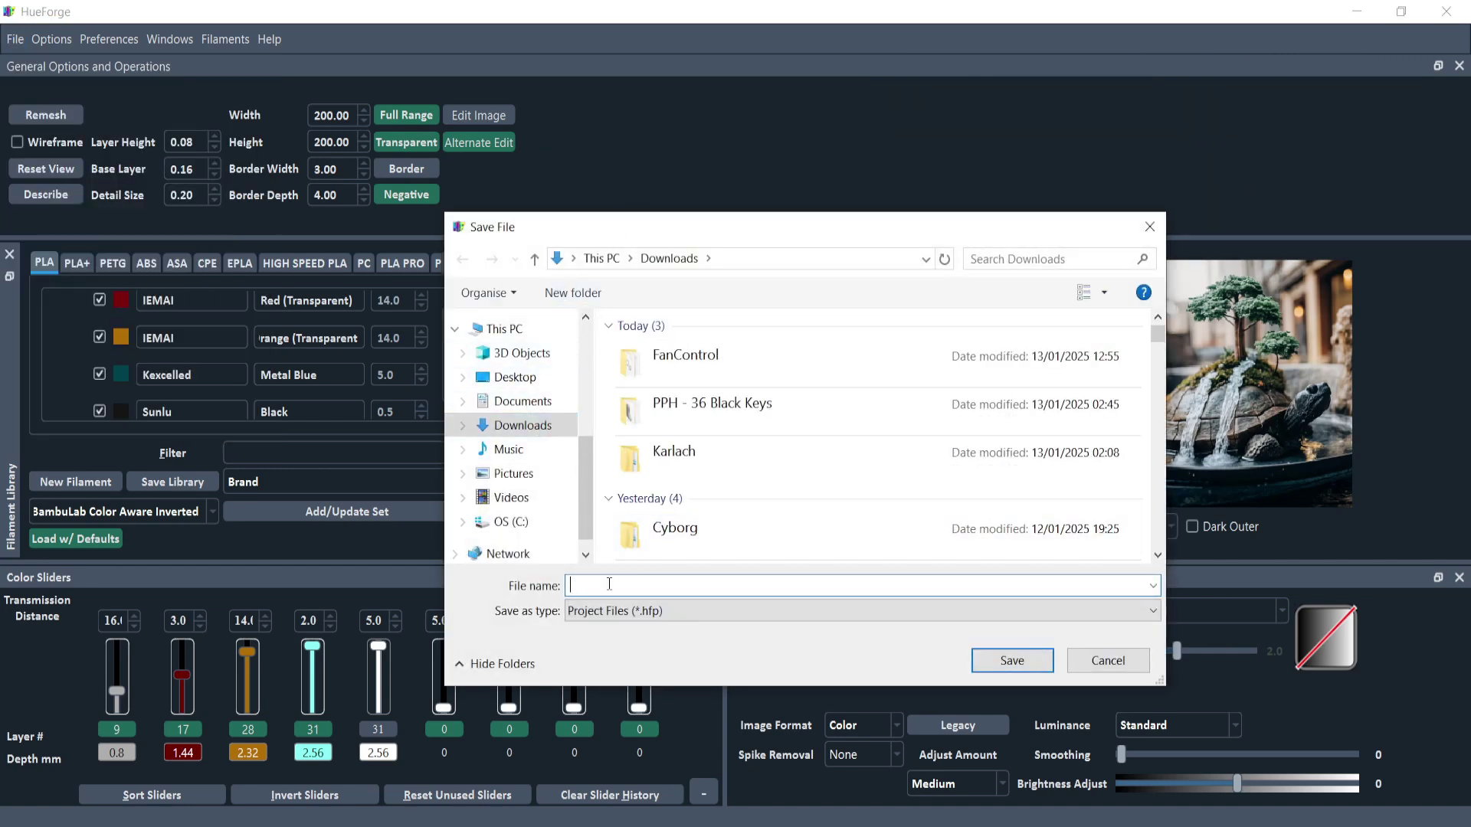
type("Tortoise HF")
key("Return")
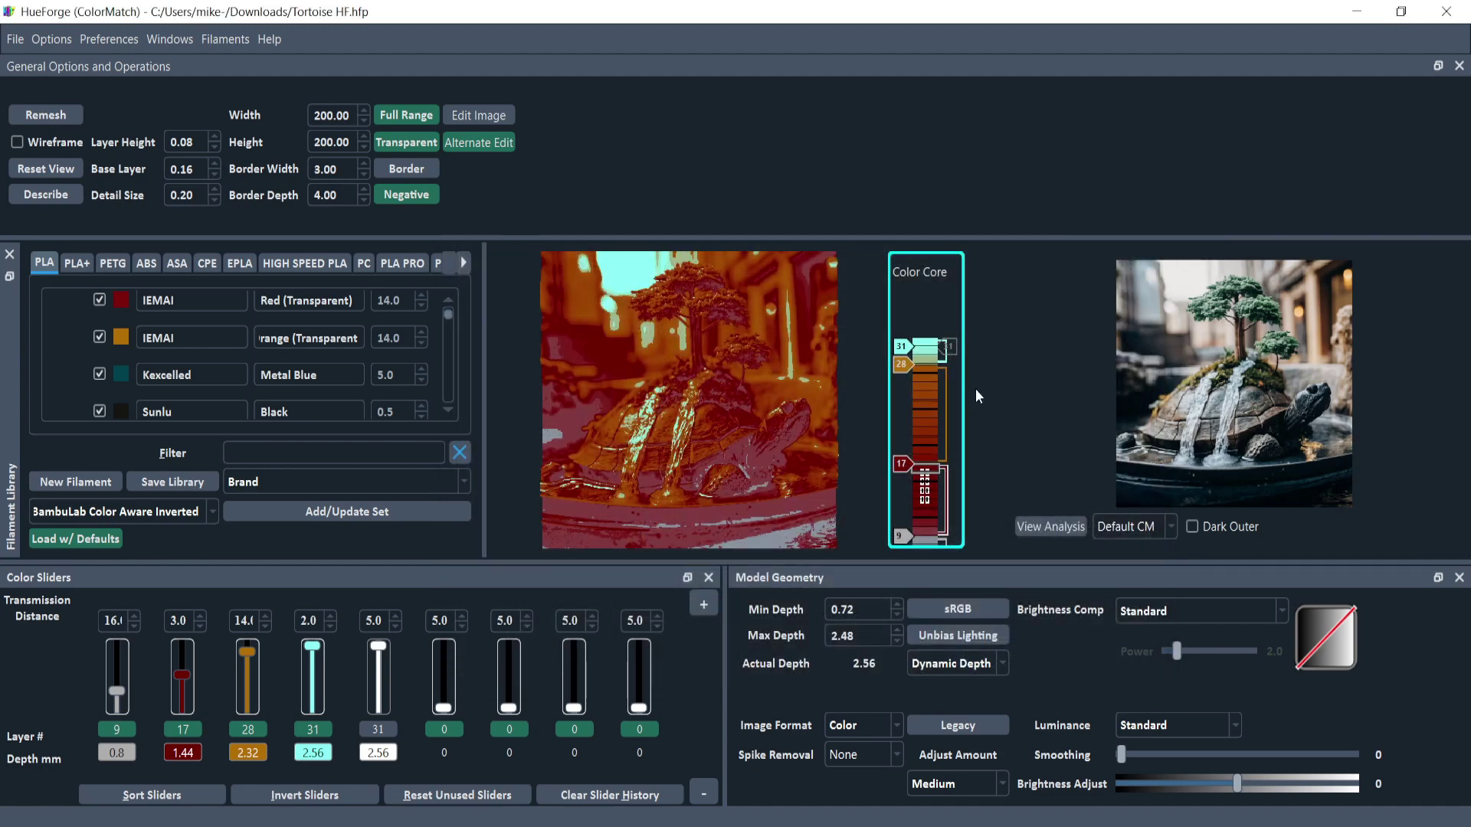
left_click(348, 823)
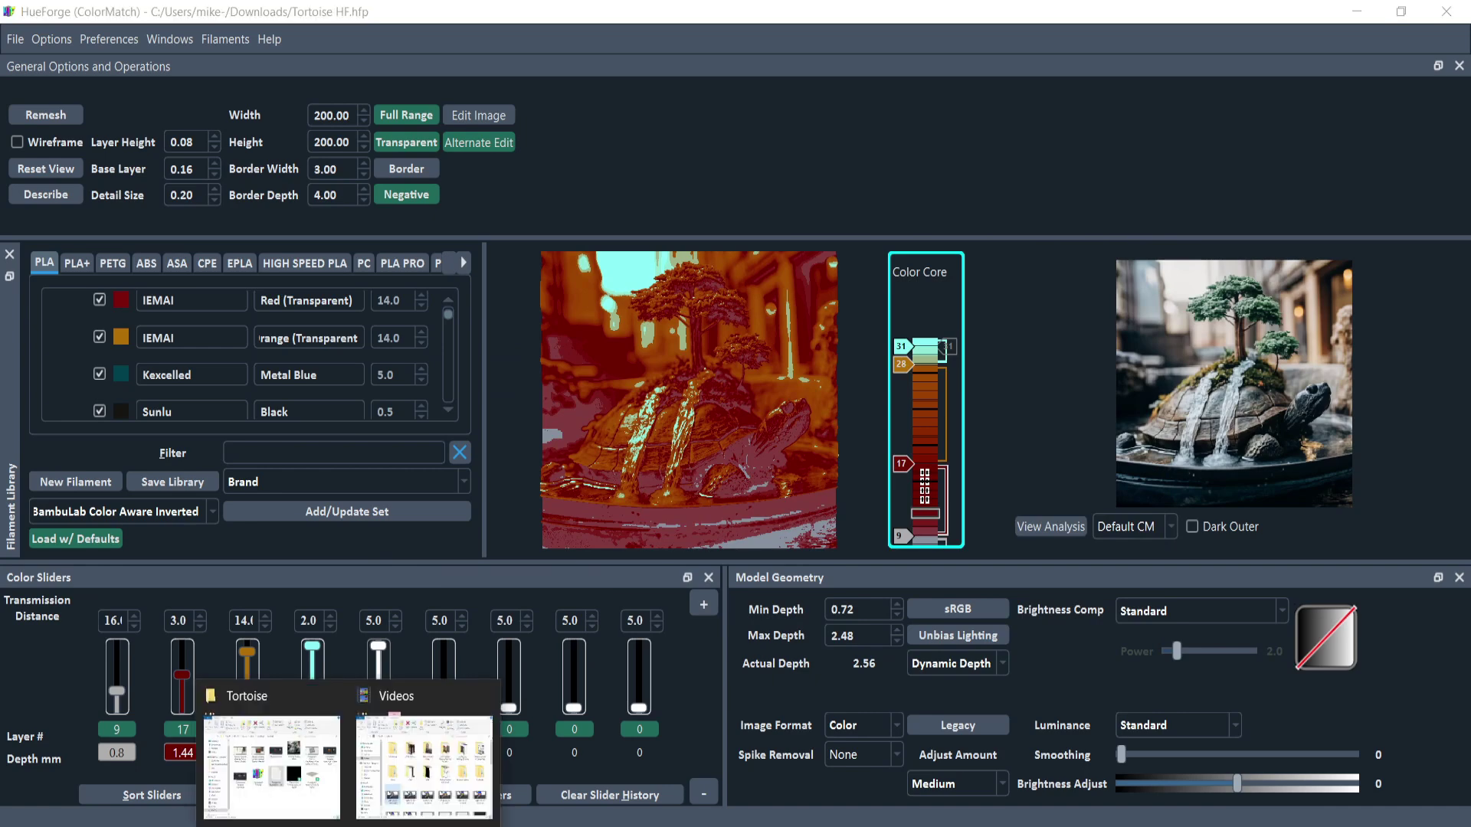
Go to the Downloads folder in File Explorer and select the Tortoise HF project file.
left_click(272, 766)
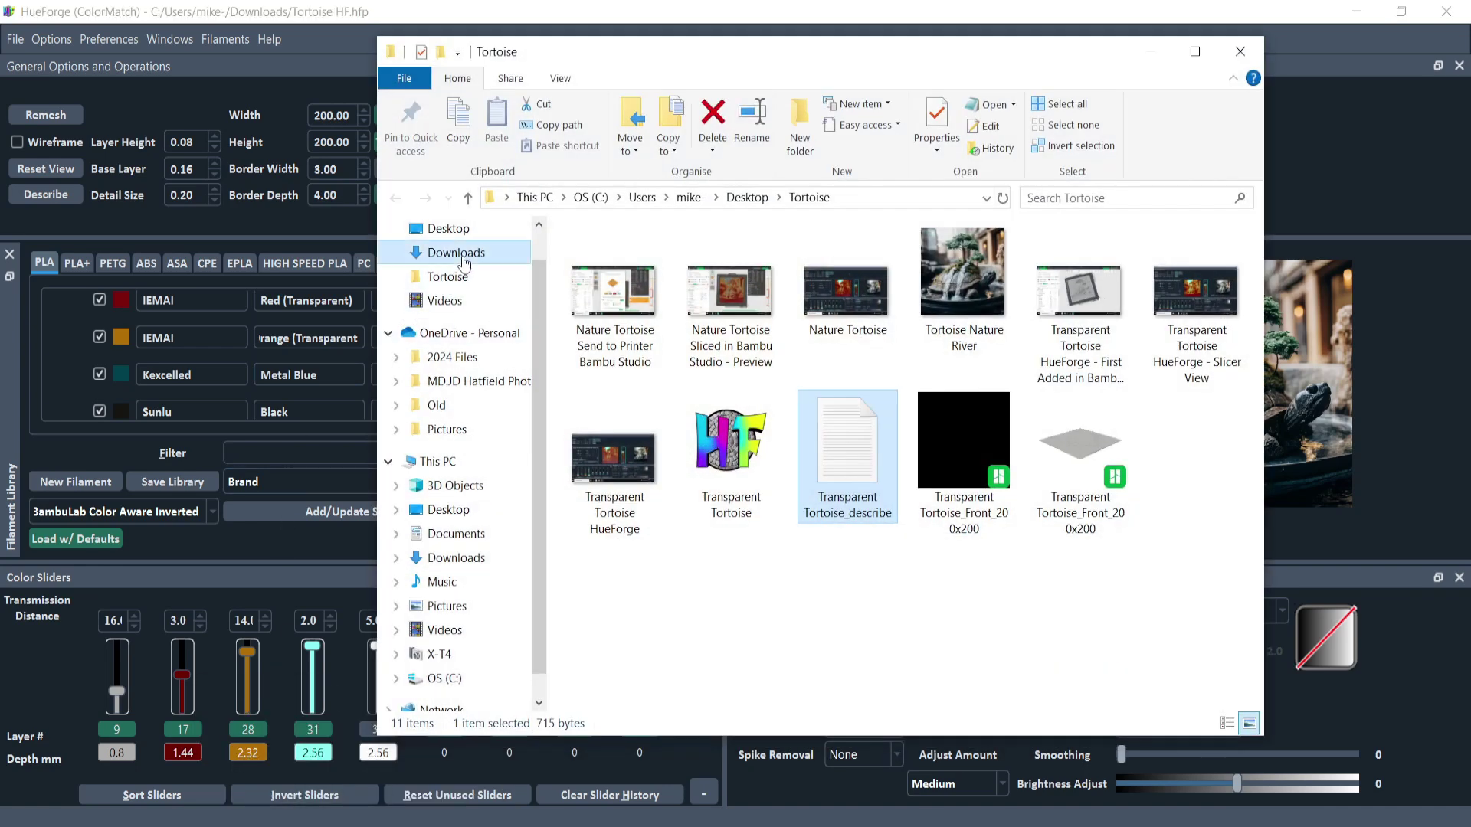
left_click(461, 256)
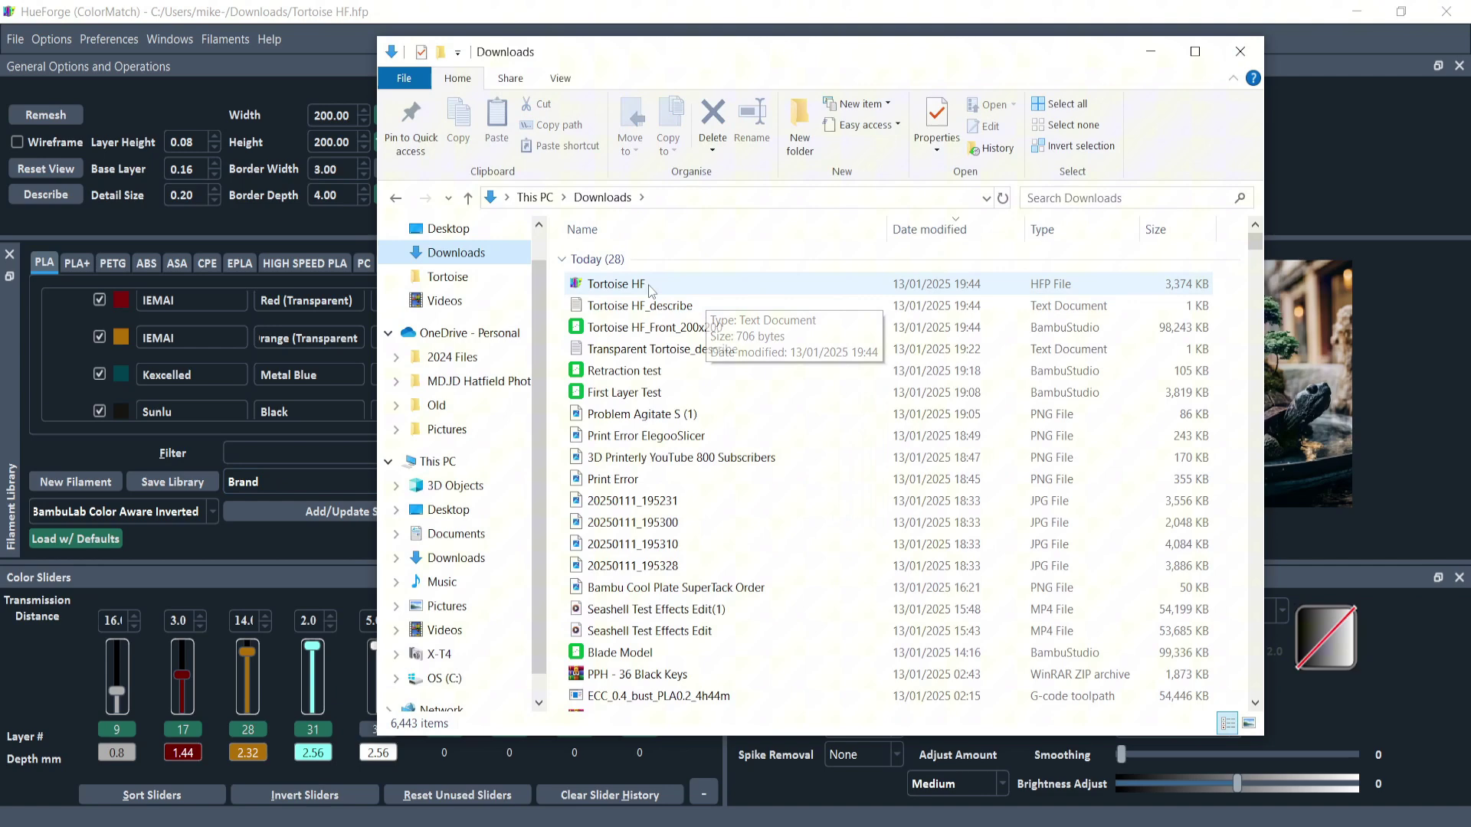
left_click(617, 284)
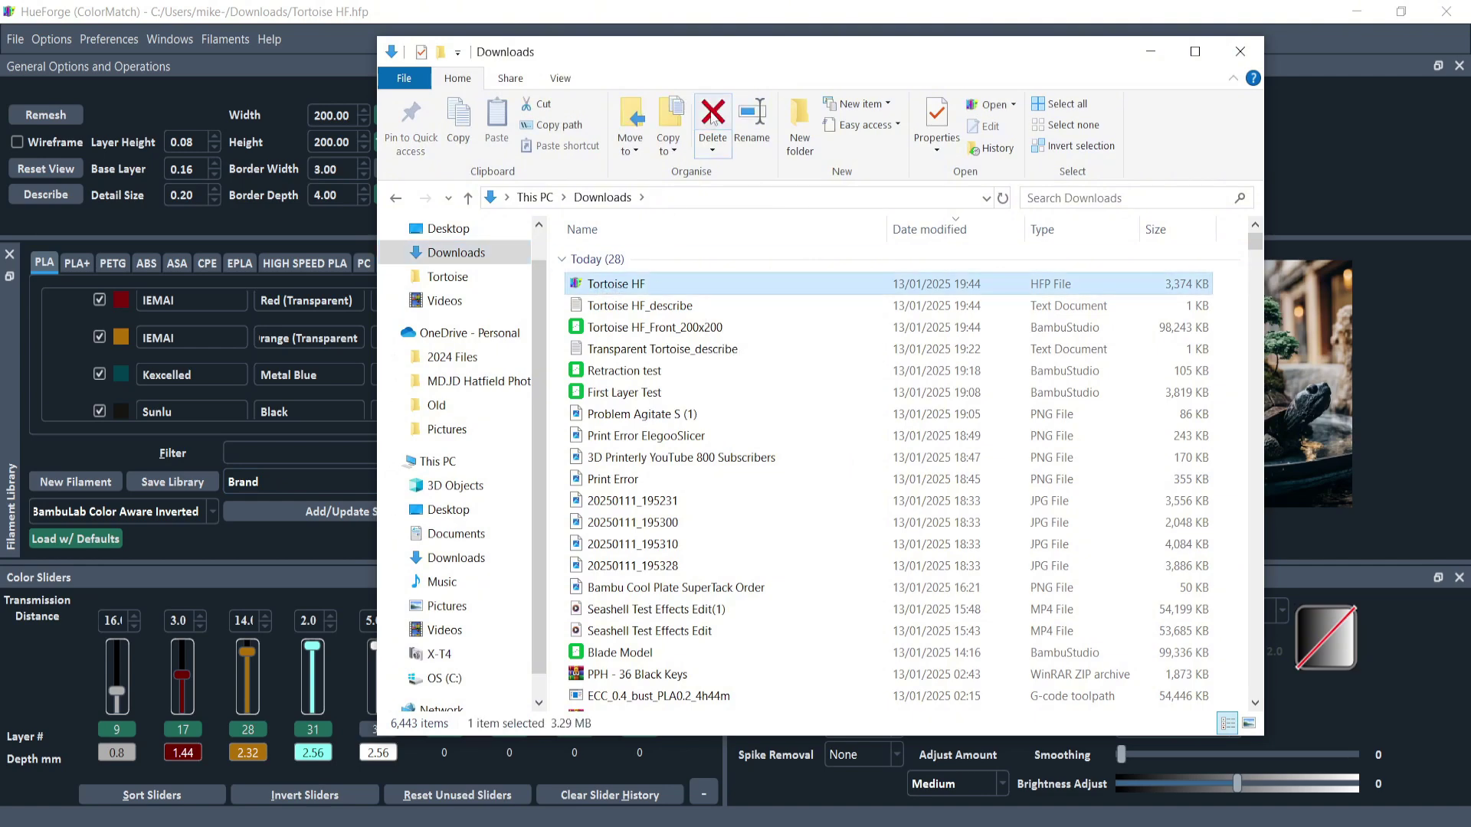
left_click(1141, 55)
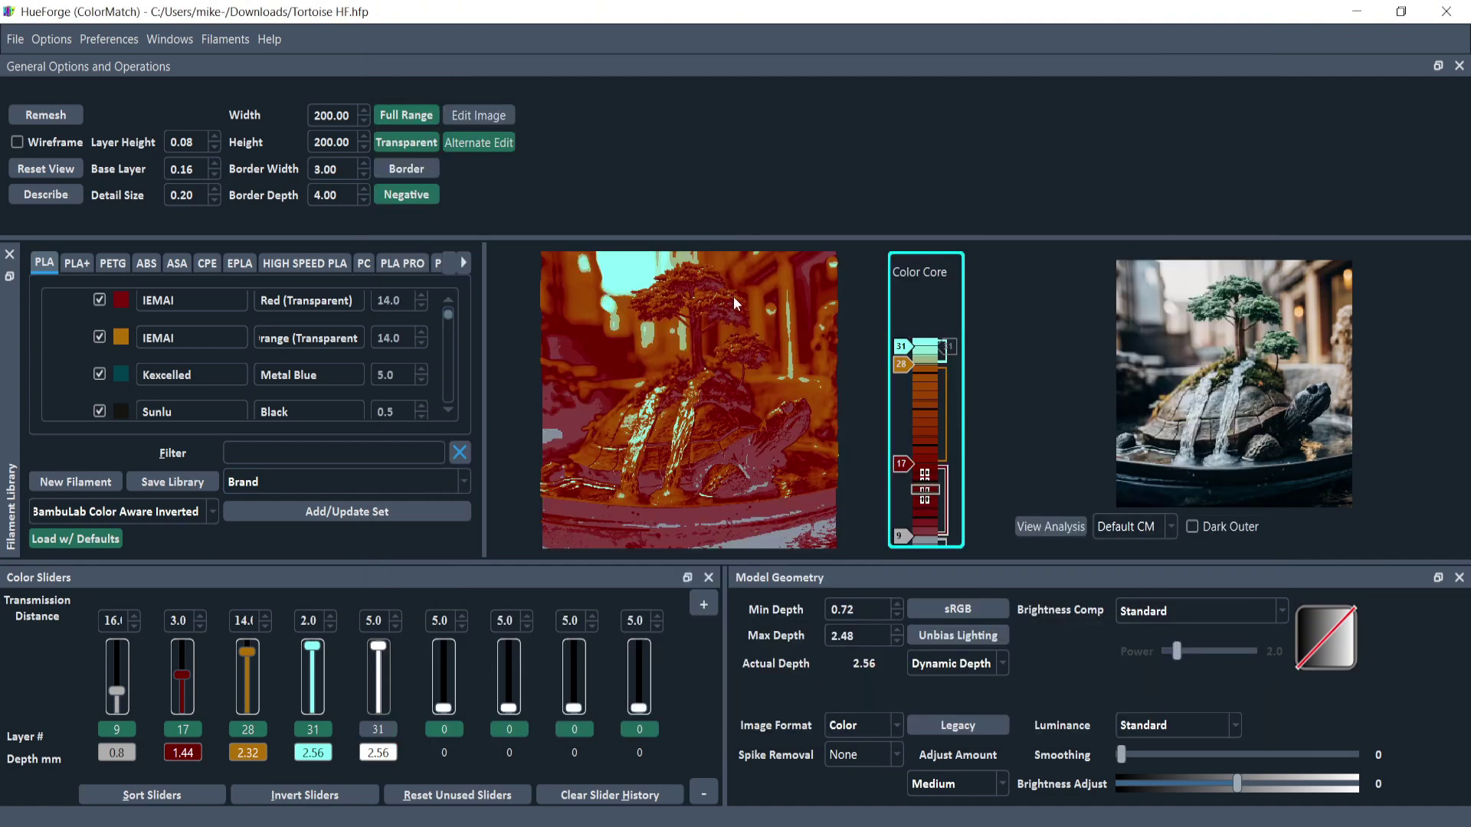
key("alt+Tab")
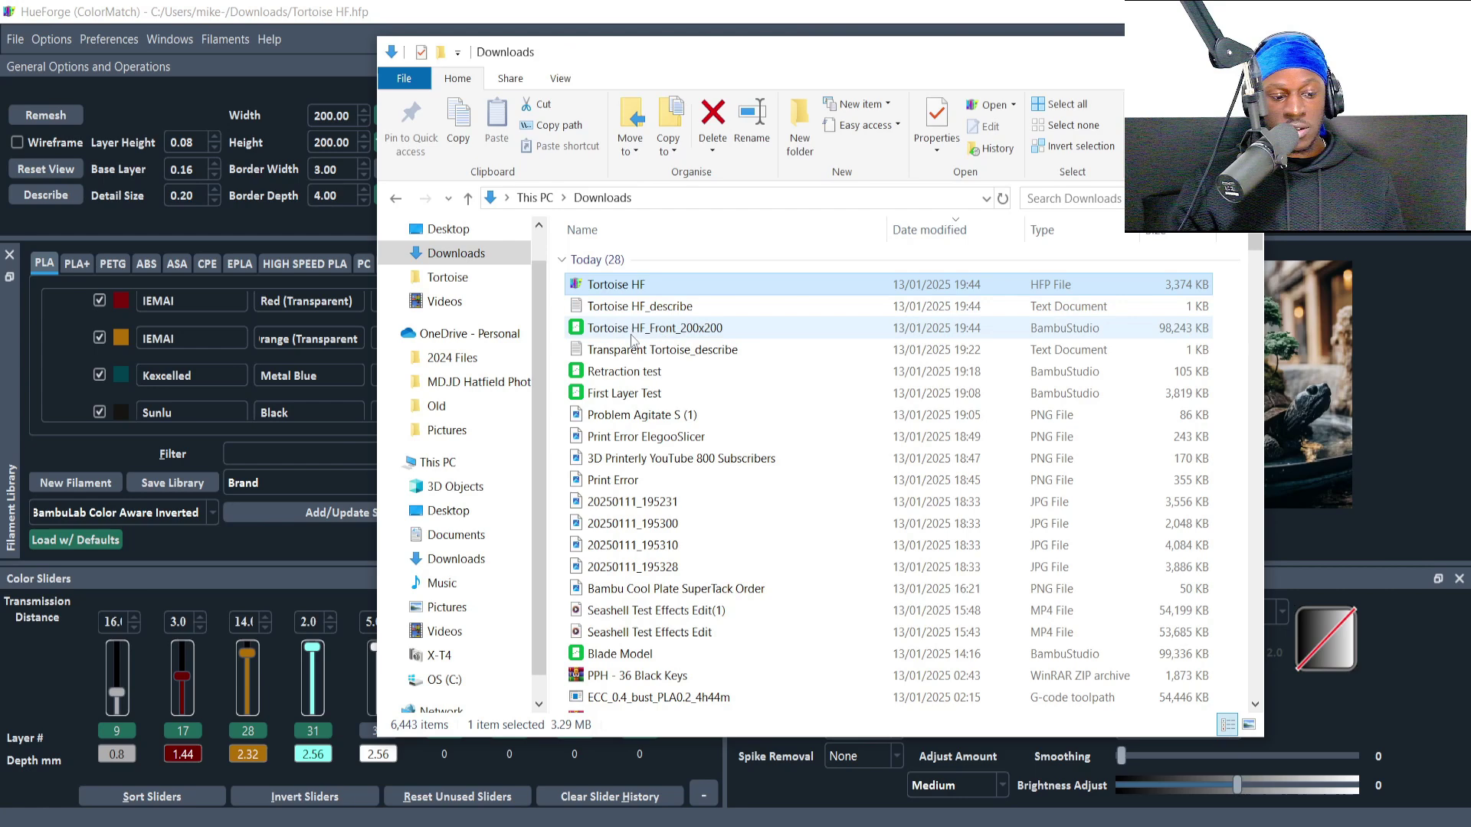
Open the exported Tortoise HF_Front_200x200 model and switch back to Bambu Studio.
left_click(662, 329)
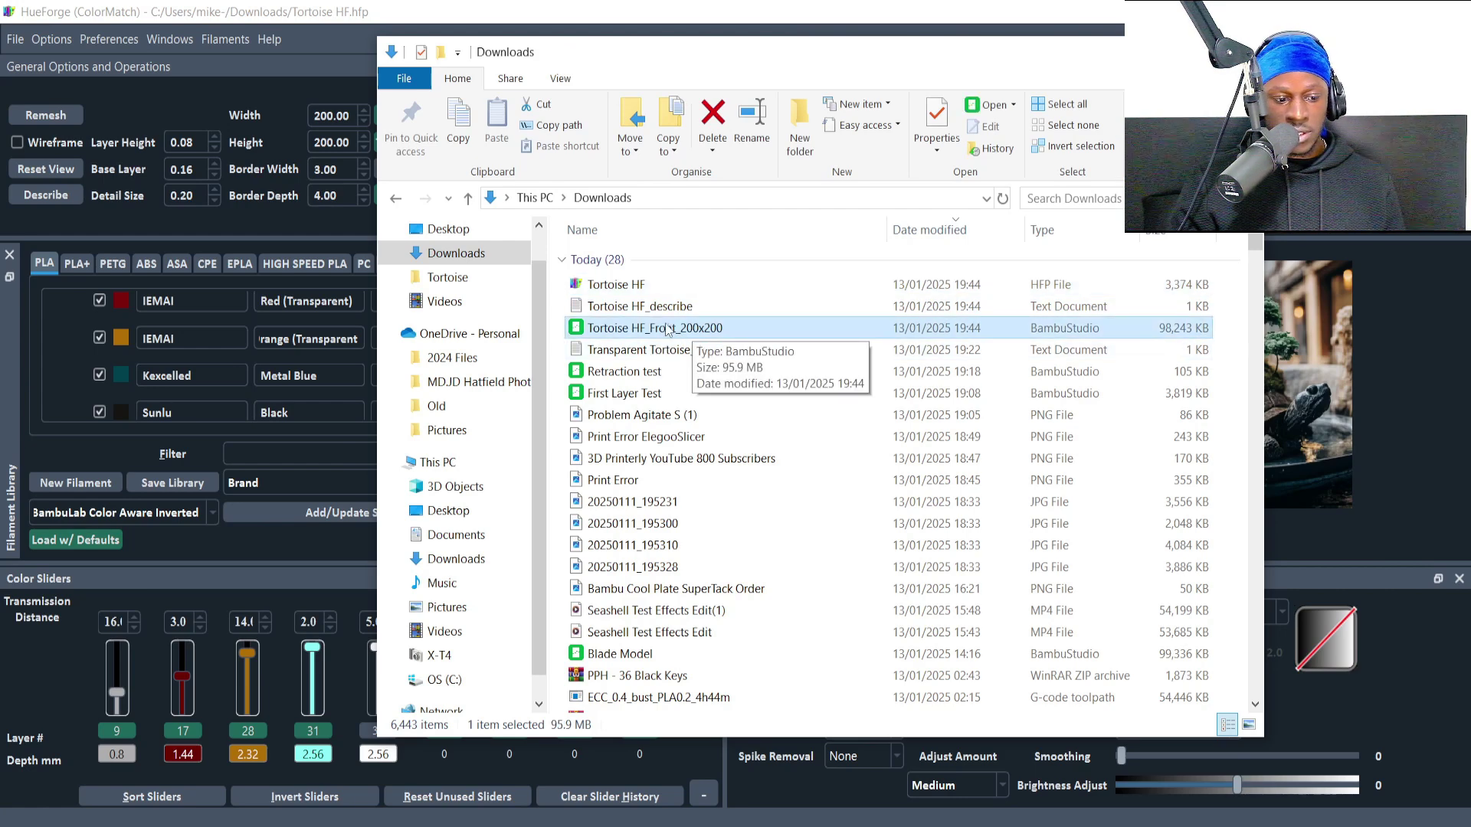
double_click(666, 329)
key("alt+Tab")
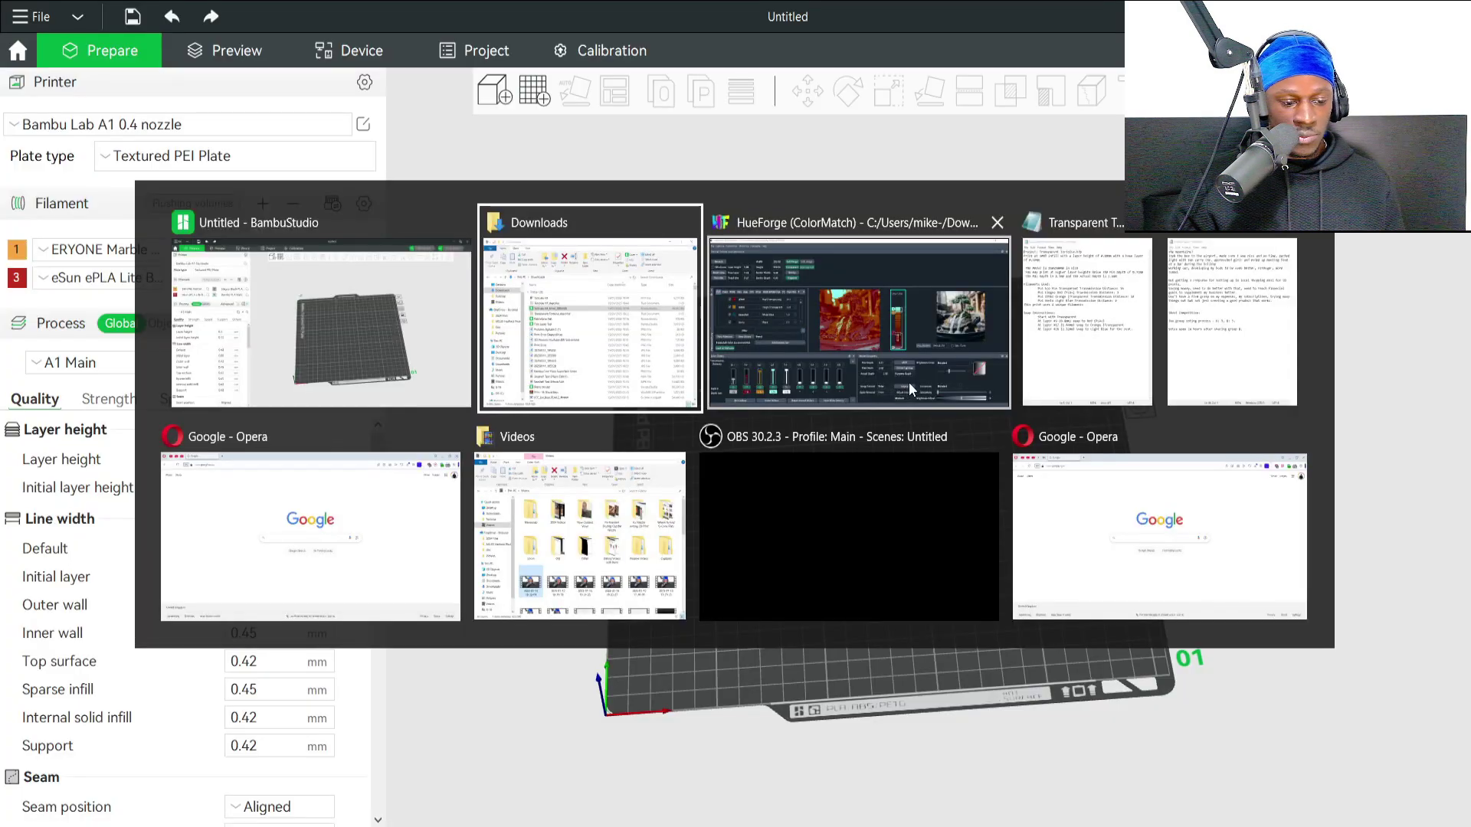
Load Tortoise HF_Front_200x200 onto the build plate and check the orange AMS filament slot.
left_click_drag(582, 138, 1328, 398)
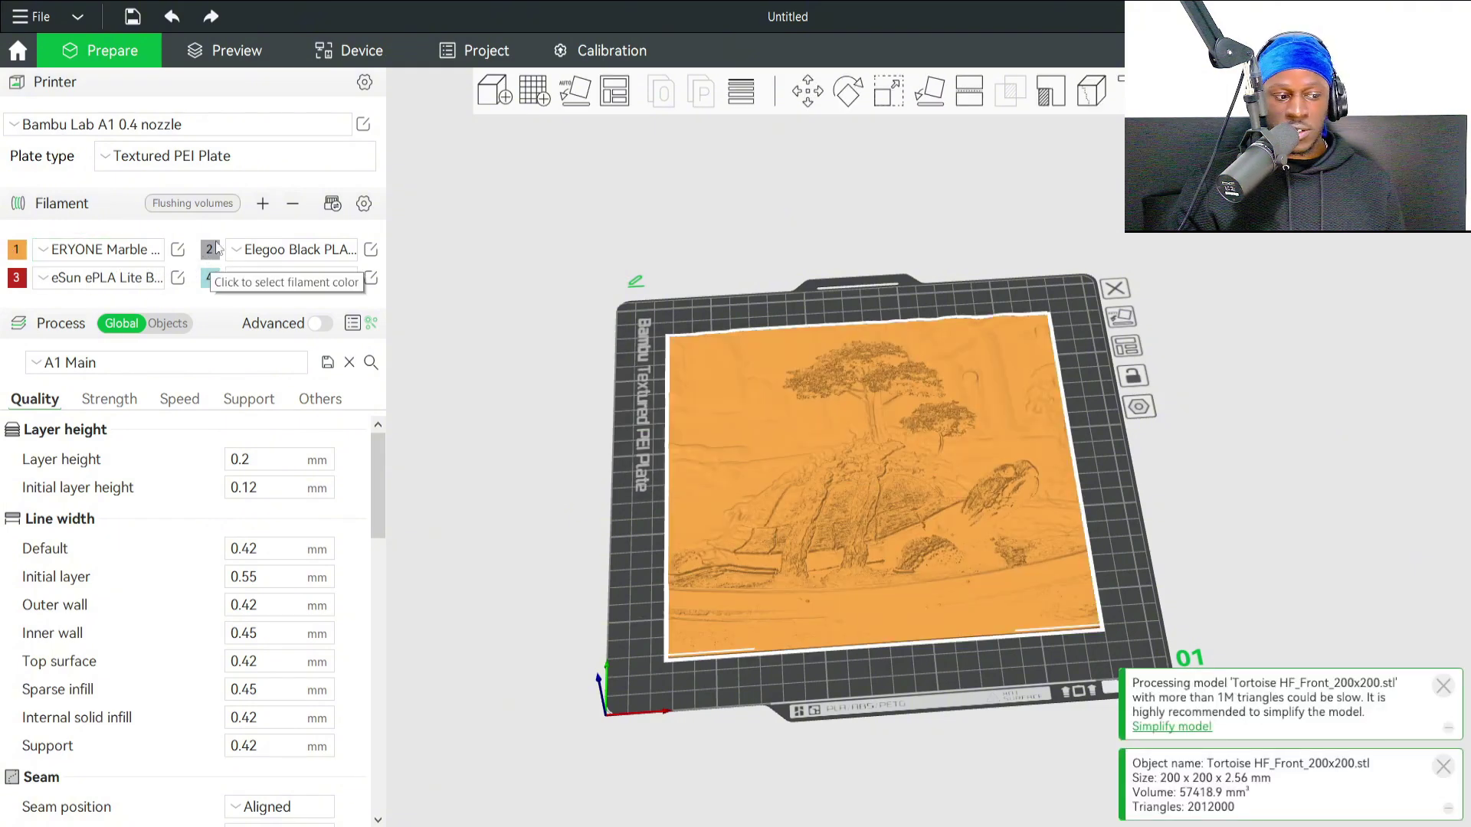
left_click(344, 52)
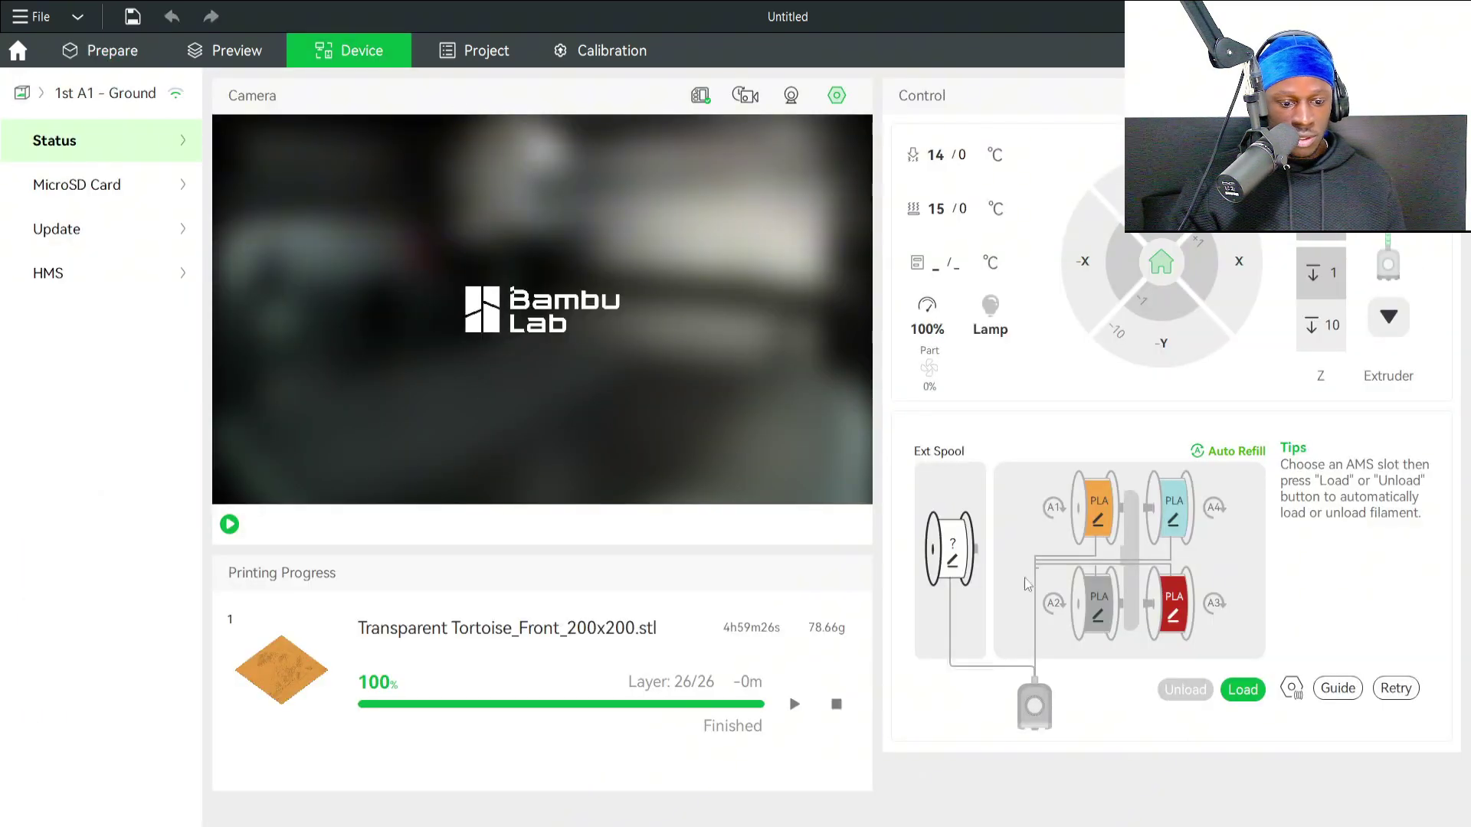
left_click(1099, 522)
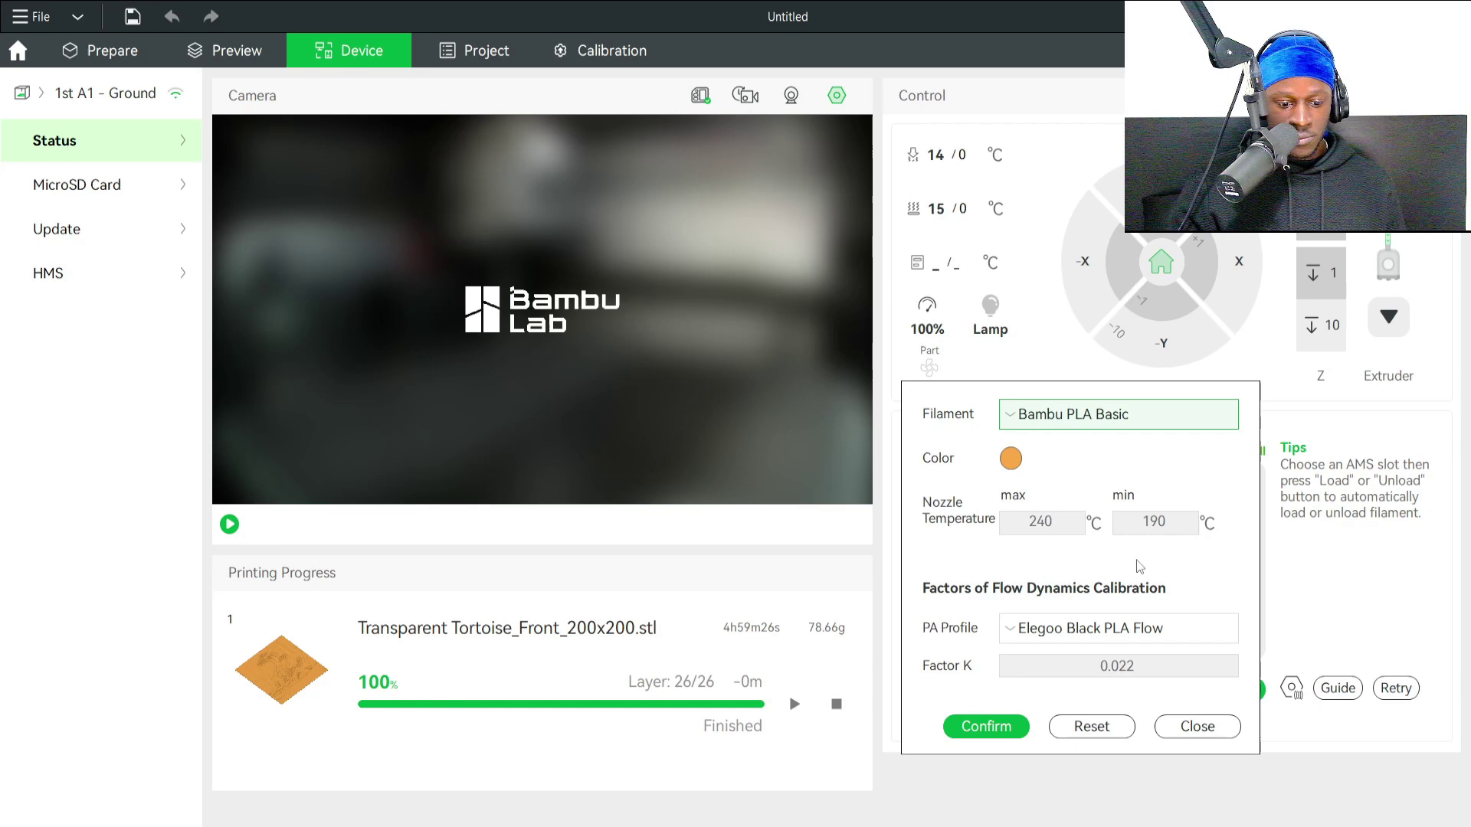
left_click(1197, 727)
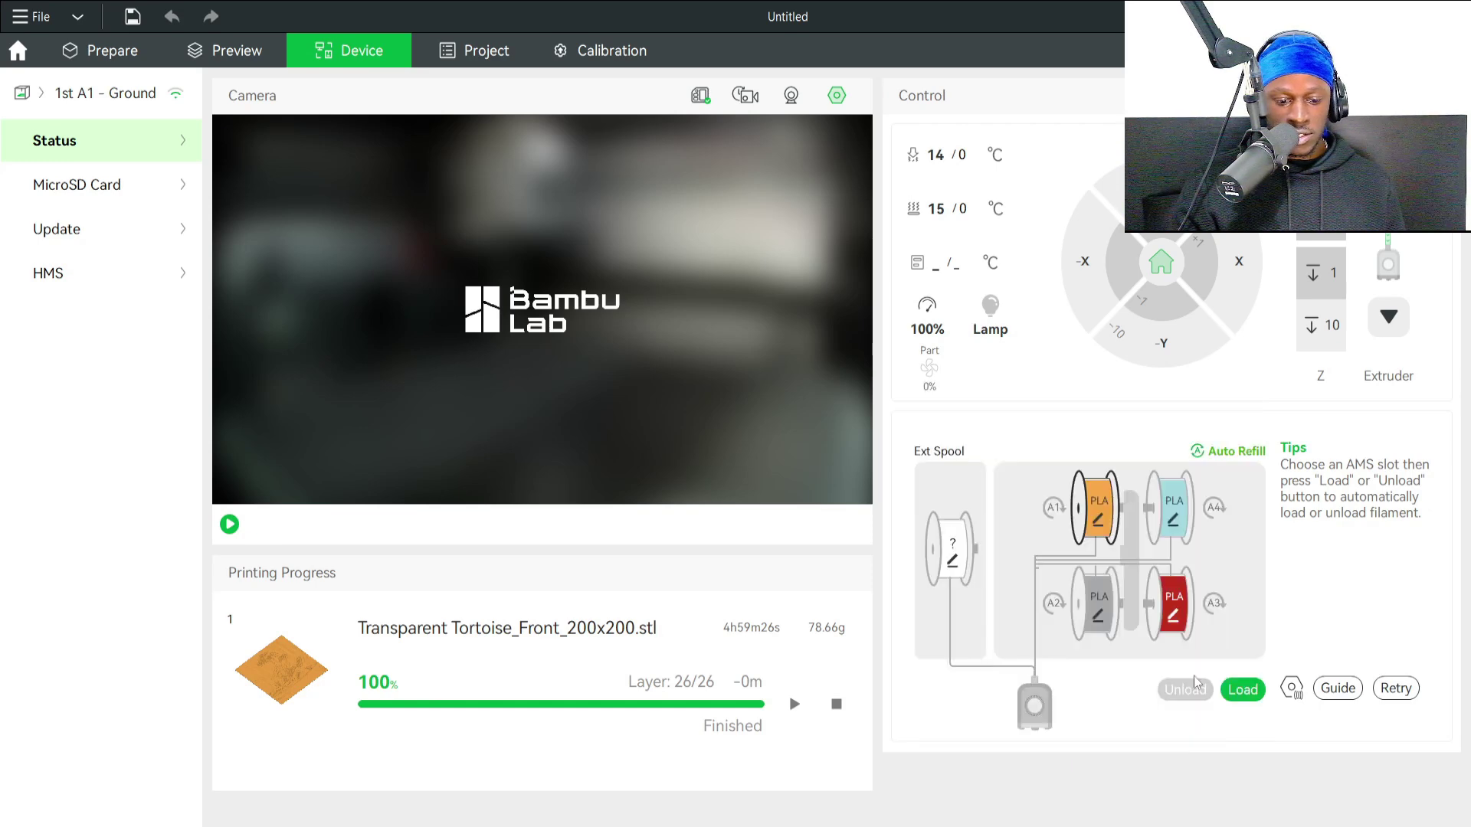
Return to Prepare and dismiss the object info and simplify-model notifications.
left_click(104, 52)
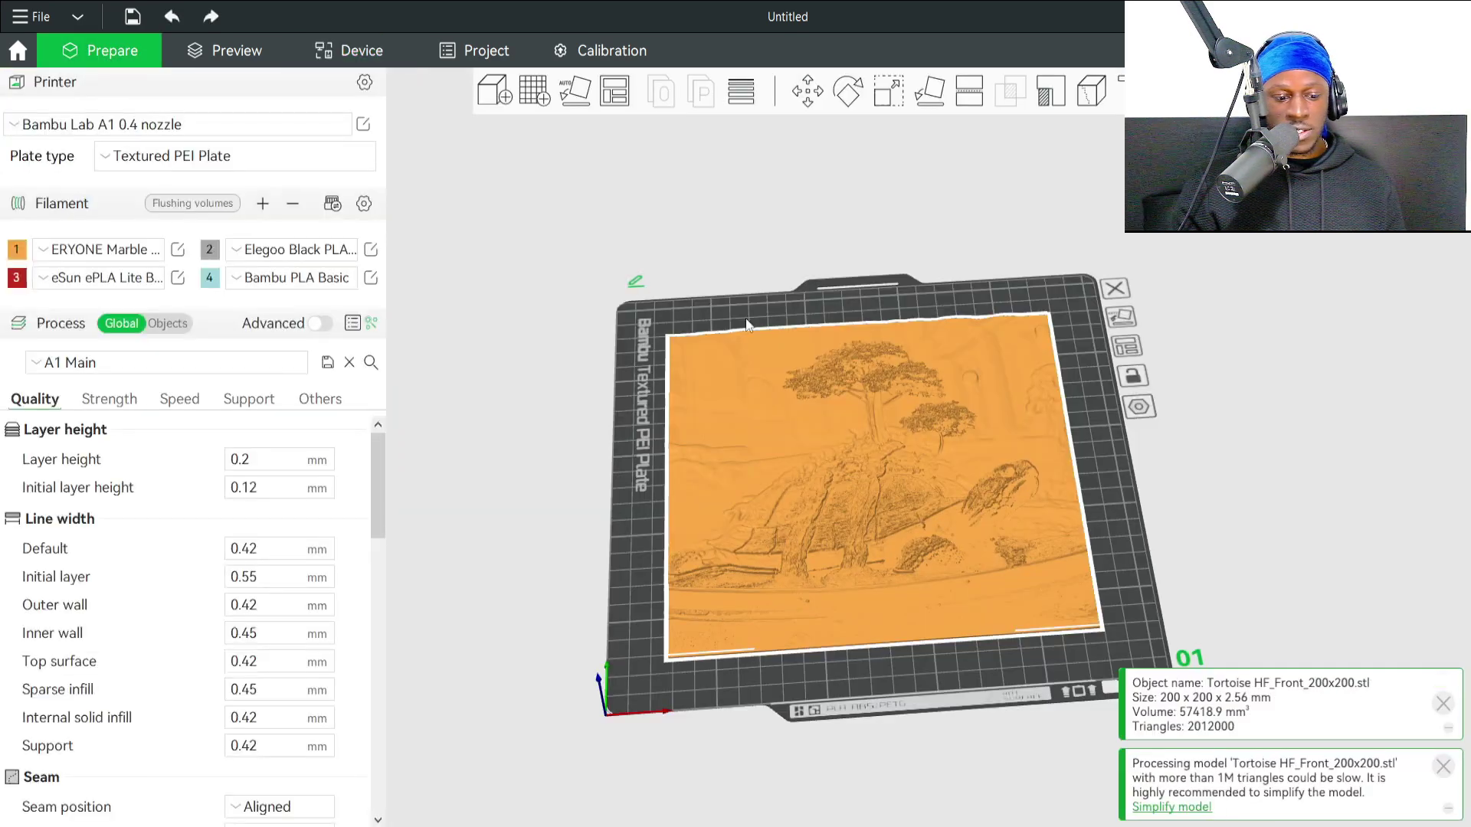
left_click(1442, 685)
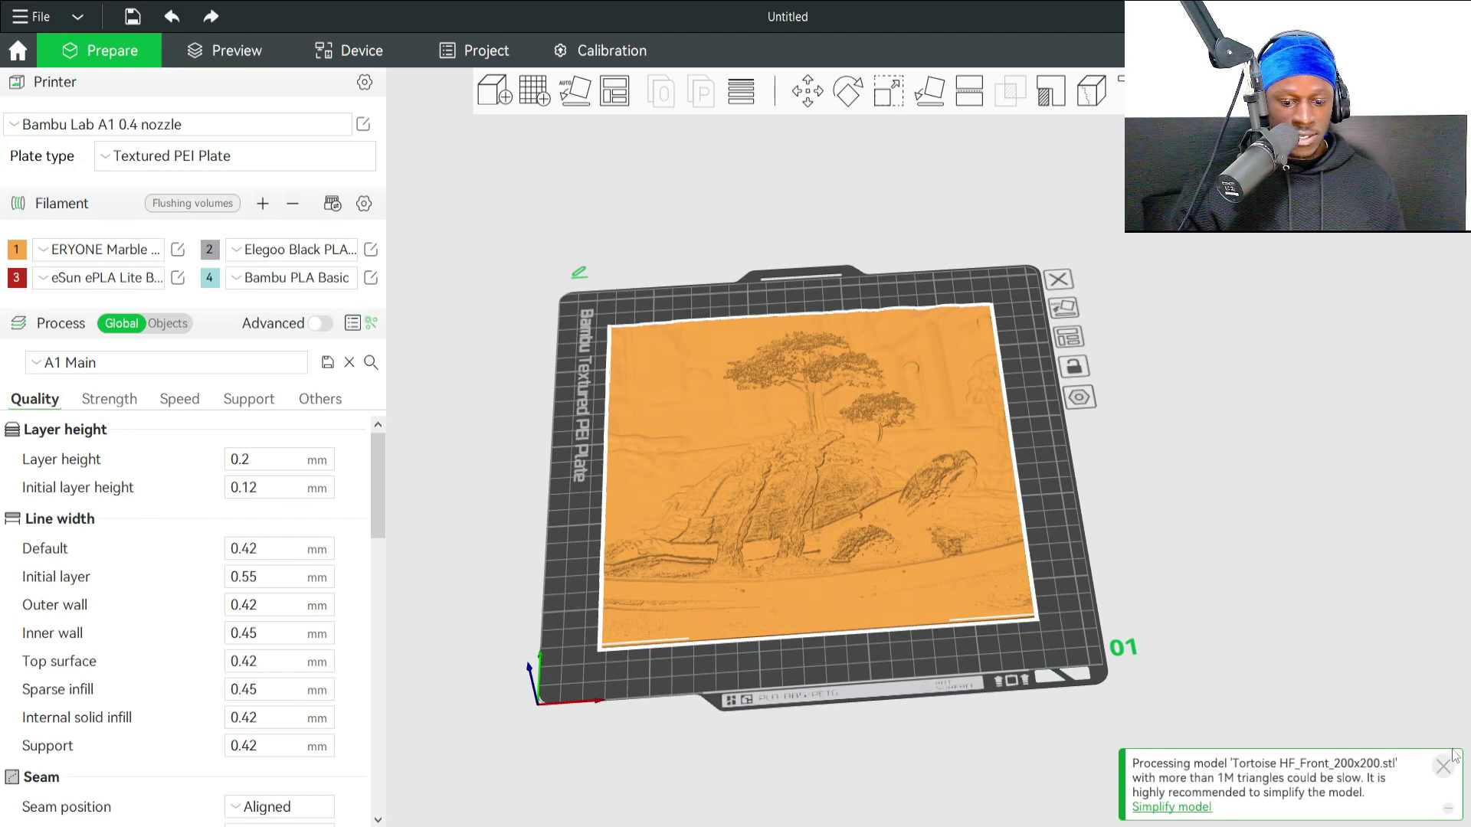
left_click(1444, 766)
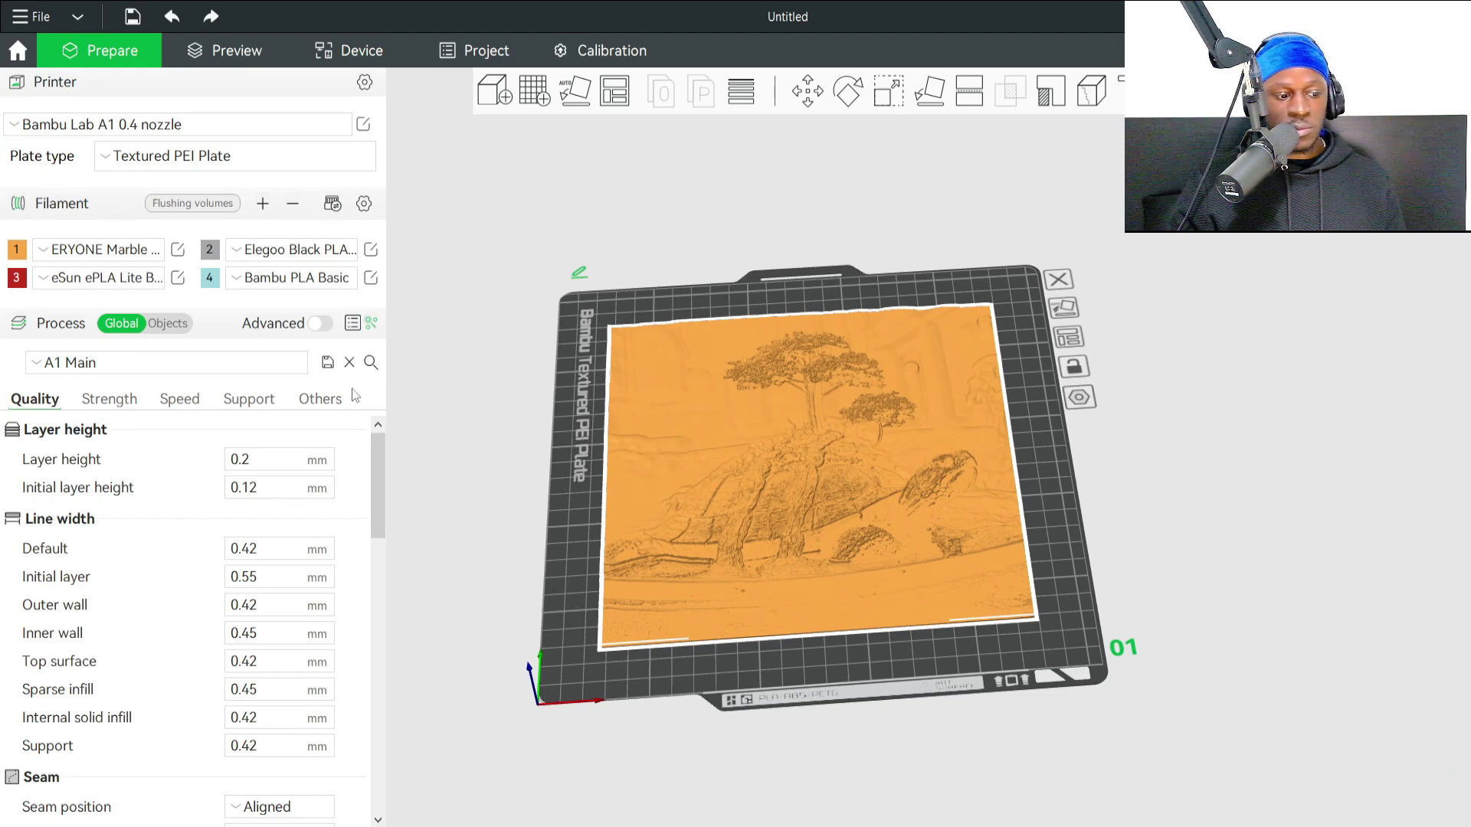
Select the HueForge process preset and bring up the Transparent Tortoise_describe notes.
left_click(117, 363)
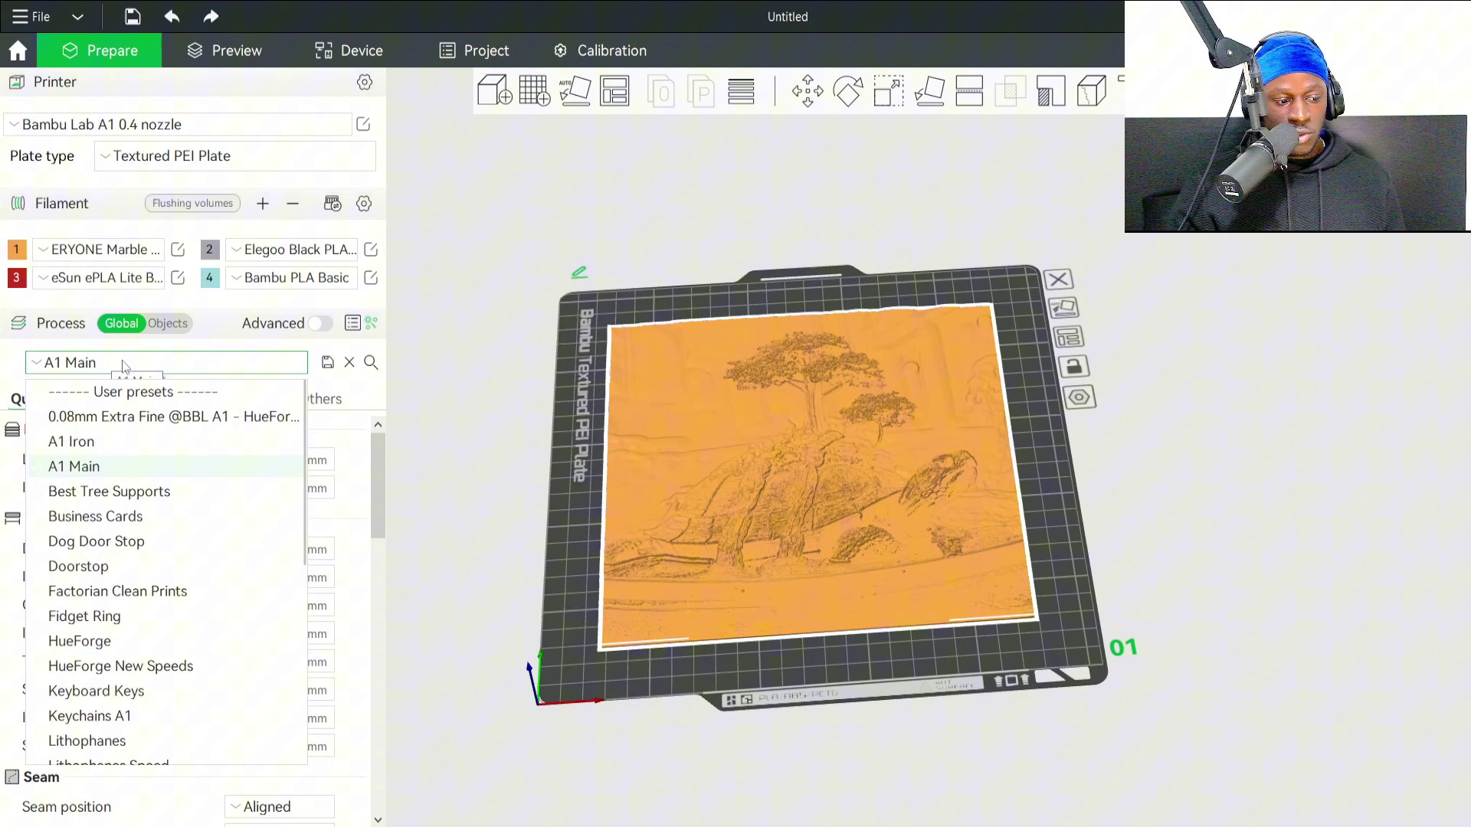
left_click(98, 652)
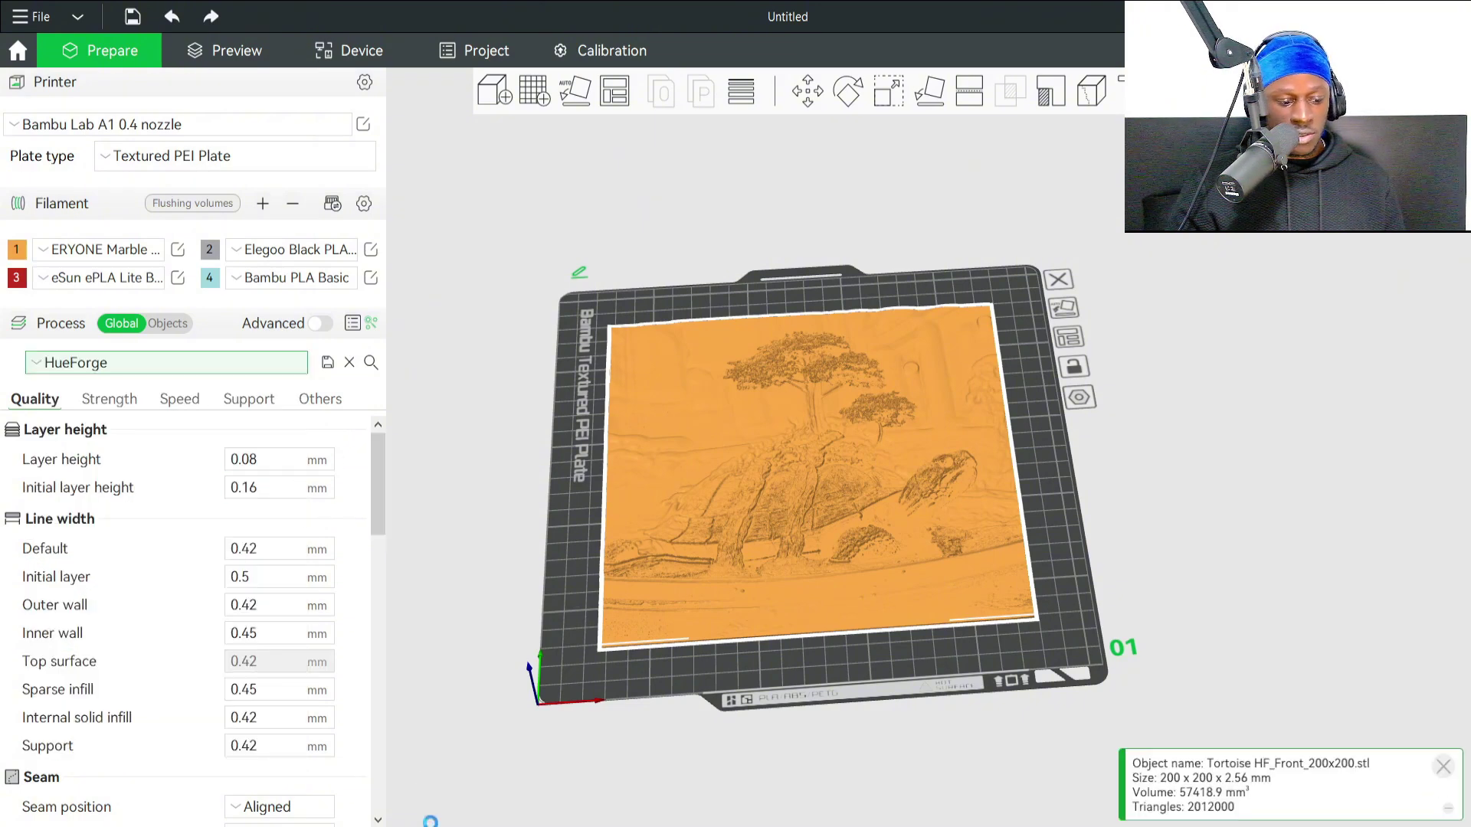
mouse_move(430, 821)
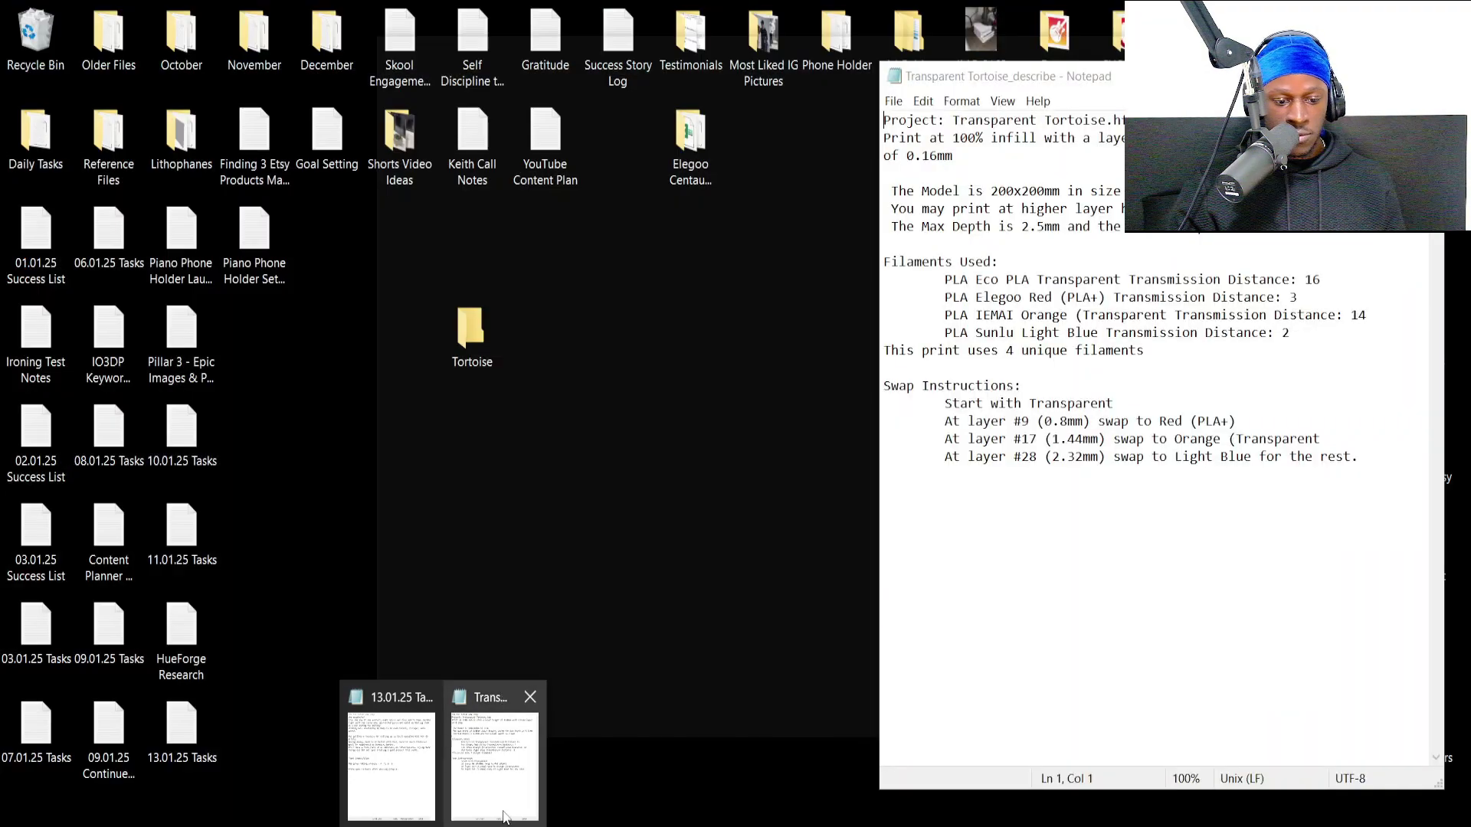
left_click(507, 796)
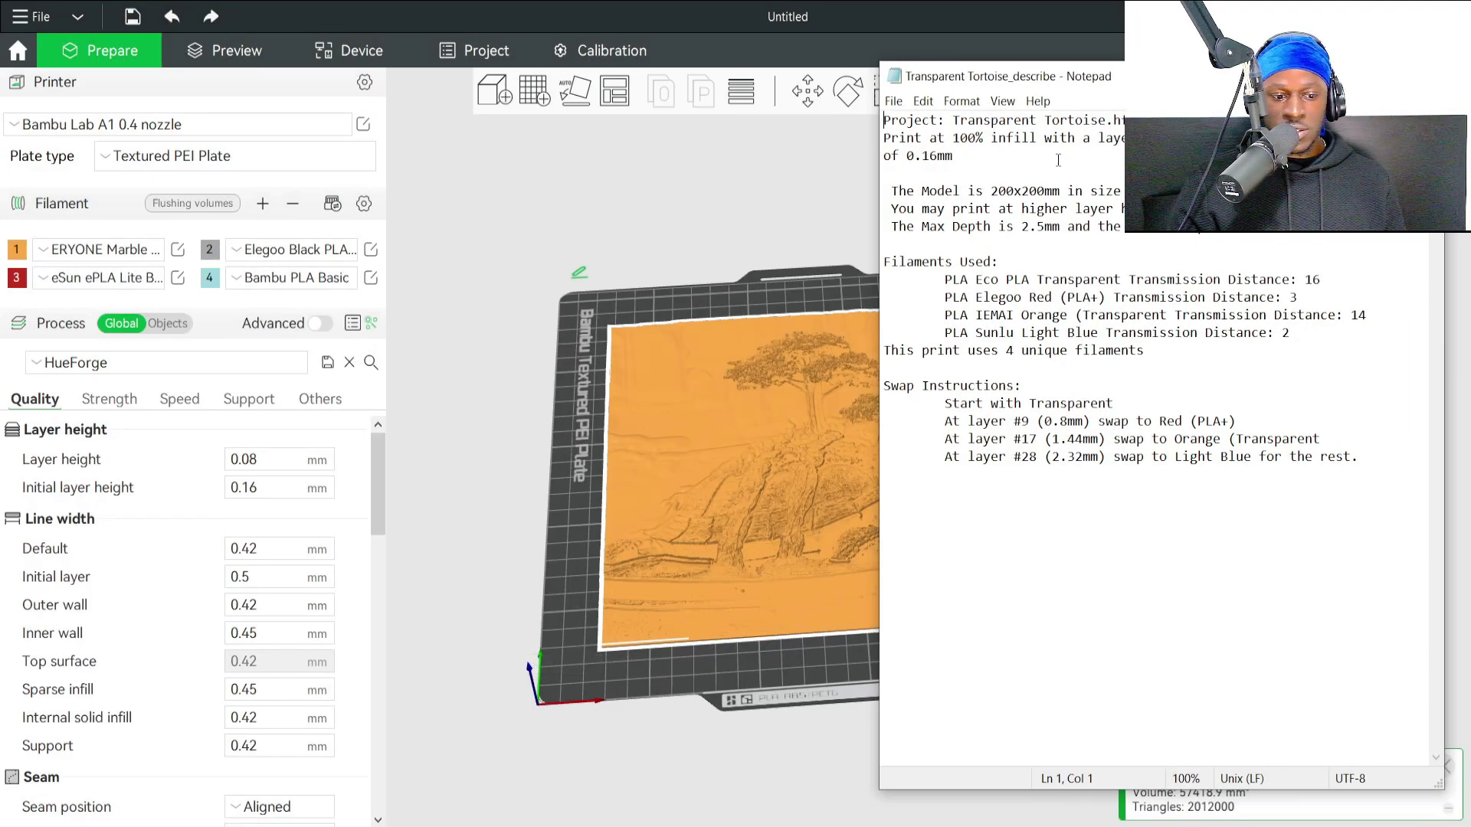
left_click(1001, 101)
left_click(1031, 82)
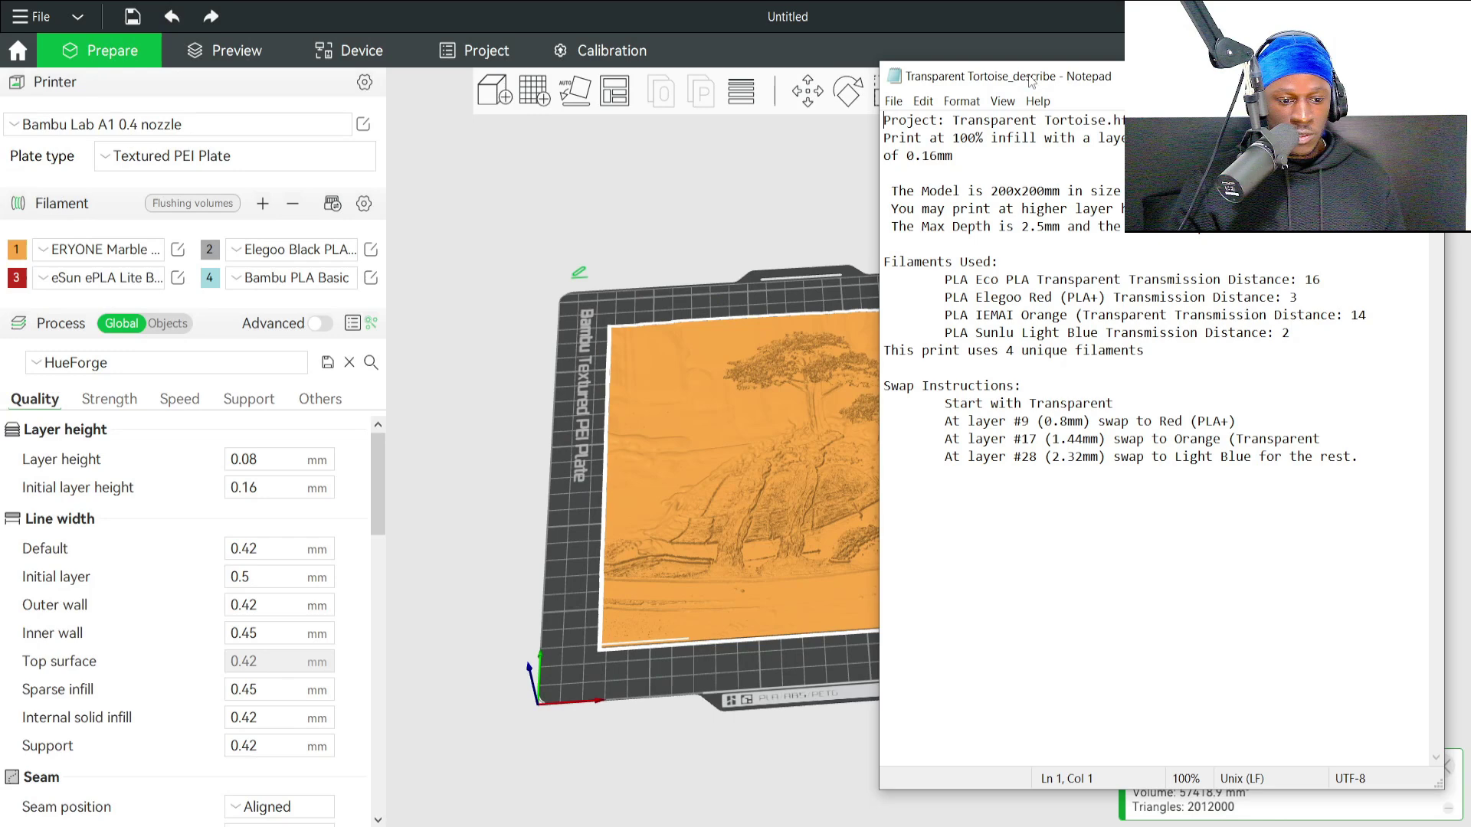
Compare the notes' 100% infill value with the Strength tab settings.
double_click(971, 138)
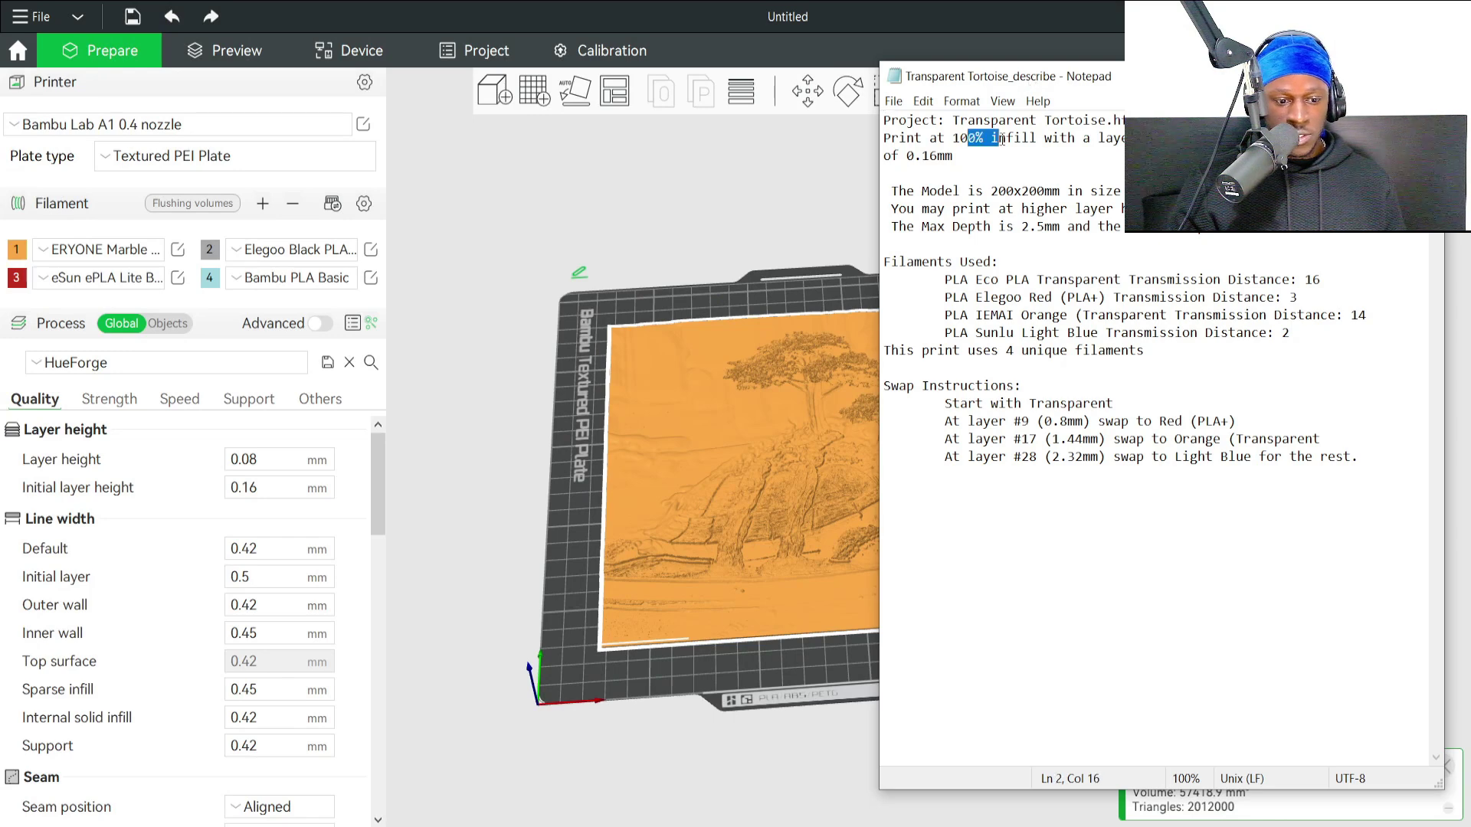
left_click(135, 406)
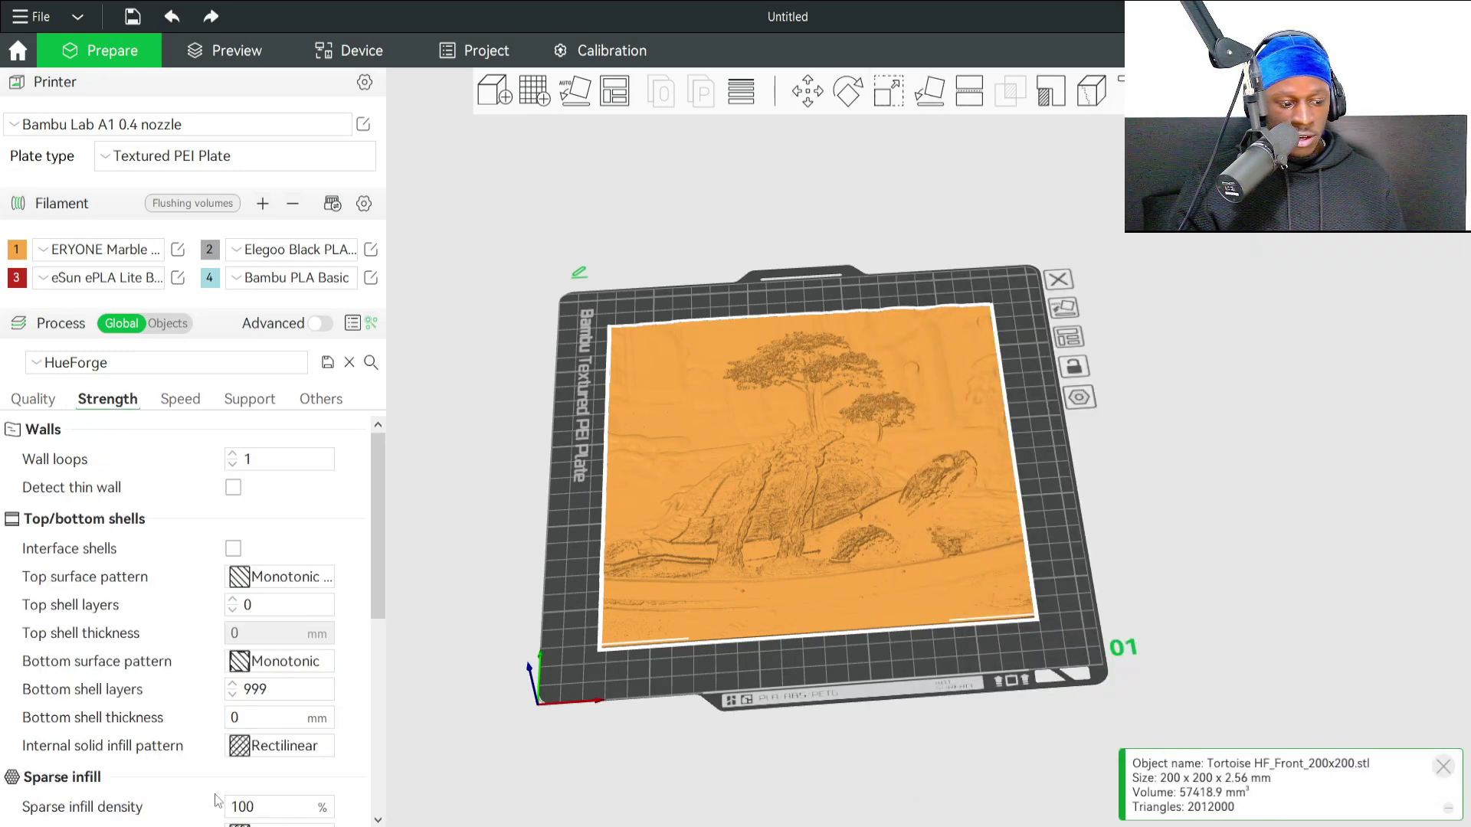
left_click(34, 399)
key("alt+Tab")
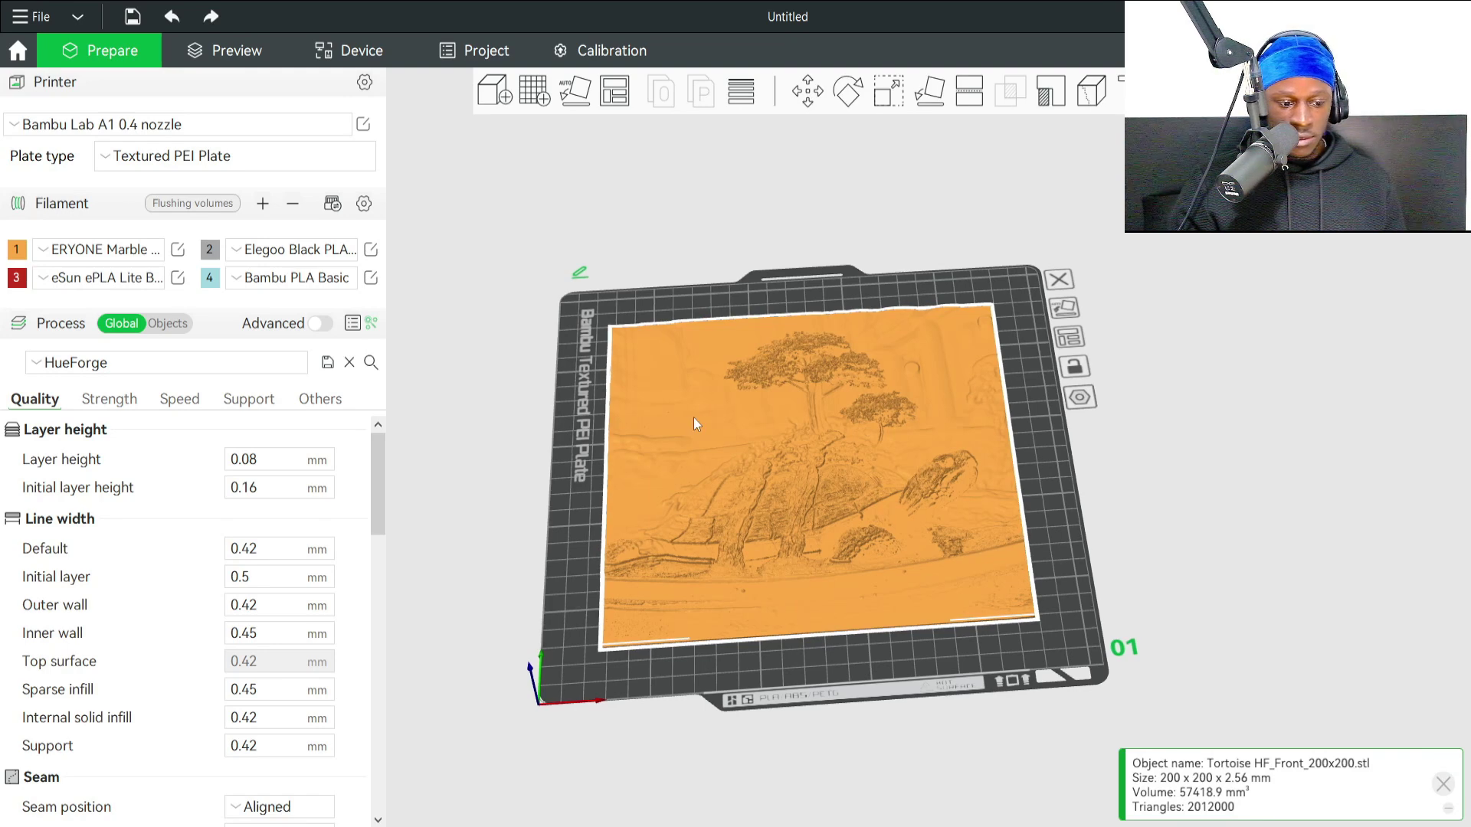
Add a height-range modifier to the tortoise model and glance at the HueForge swap notes.
right_click(719, 402)
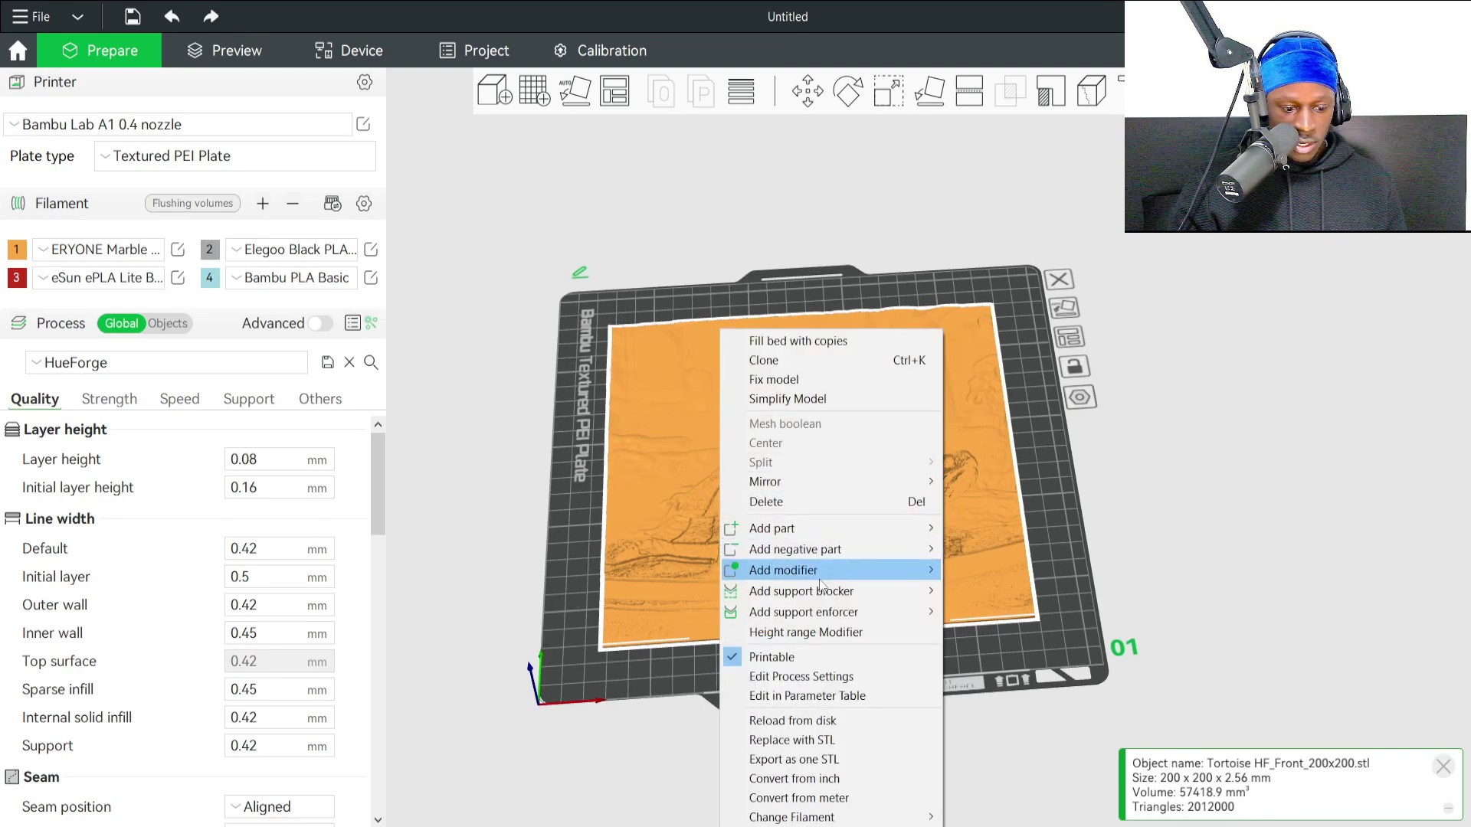
left_click(857, 633)
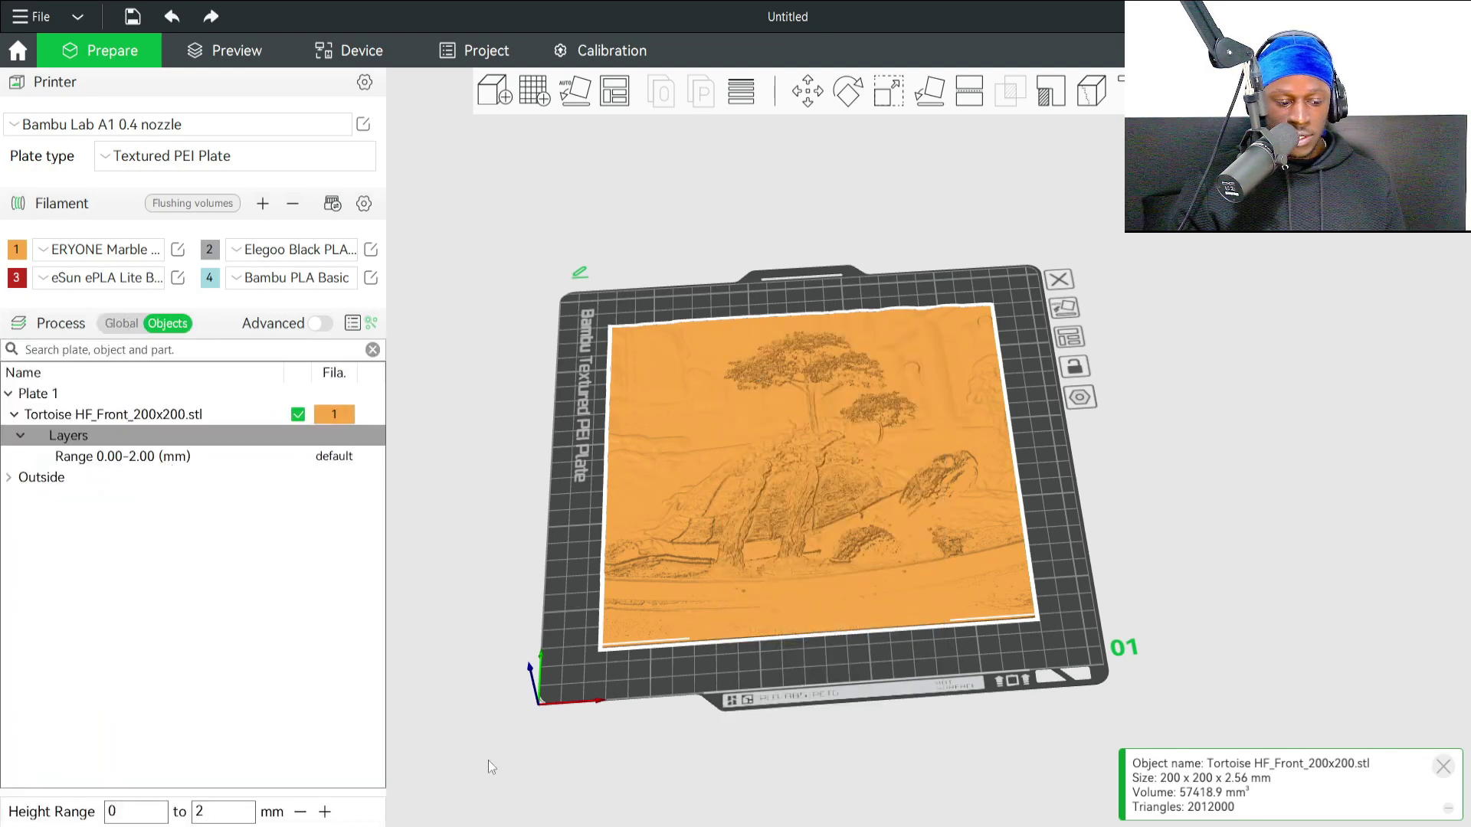
left_click(520, 798)
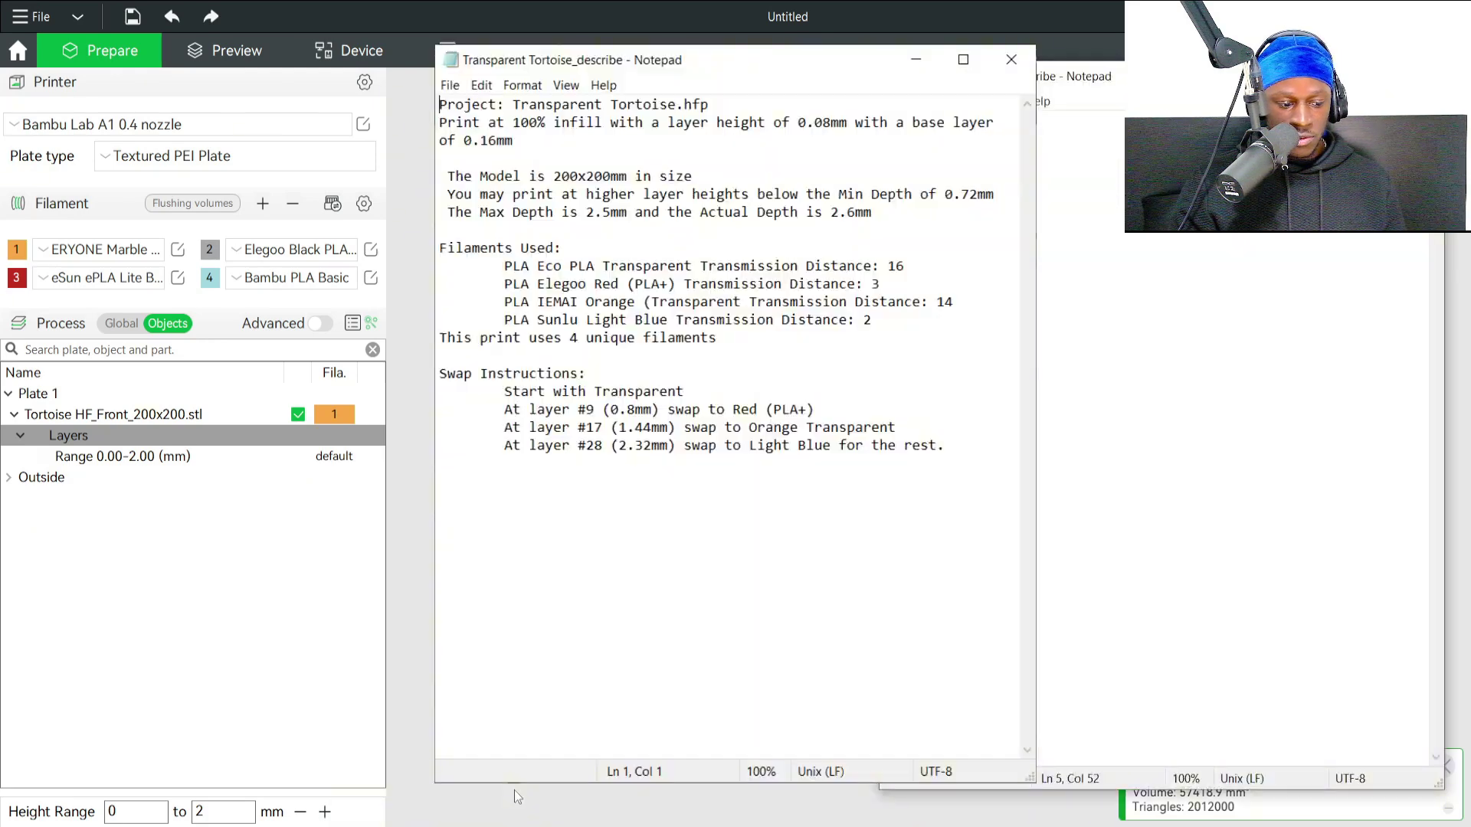
left_click(142, 503)
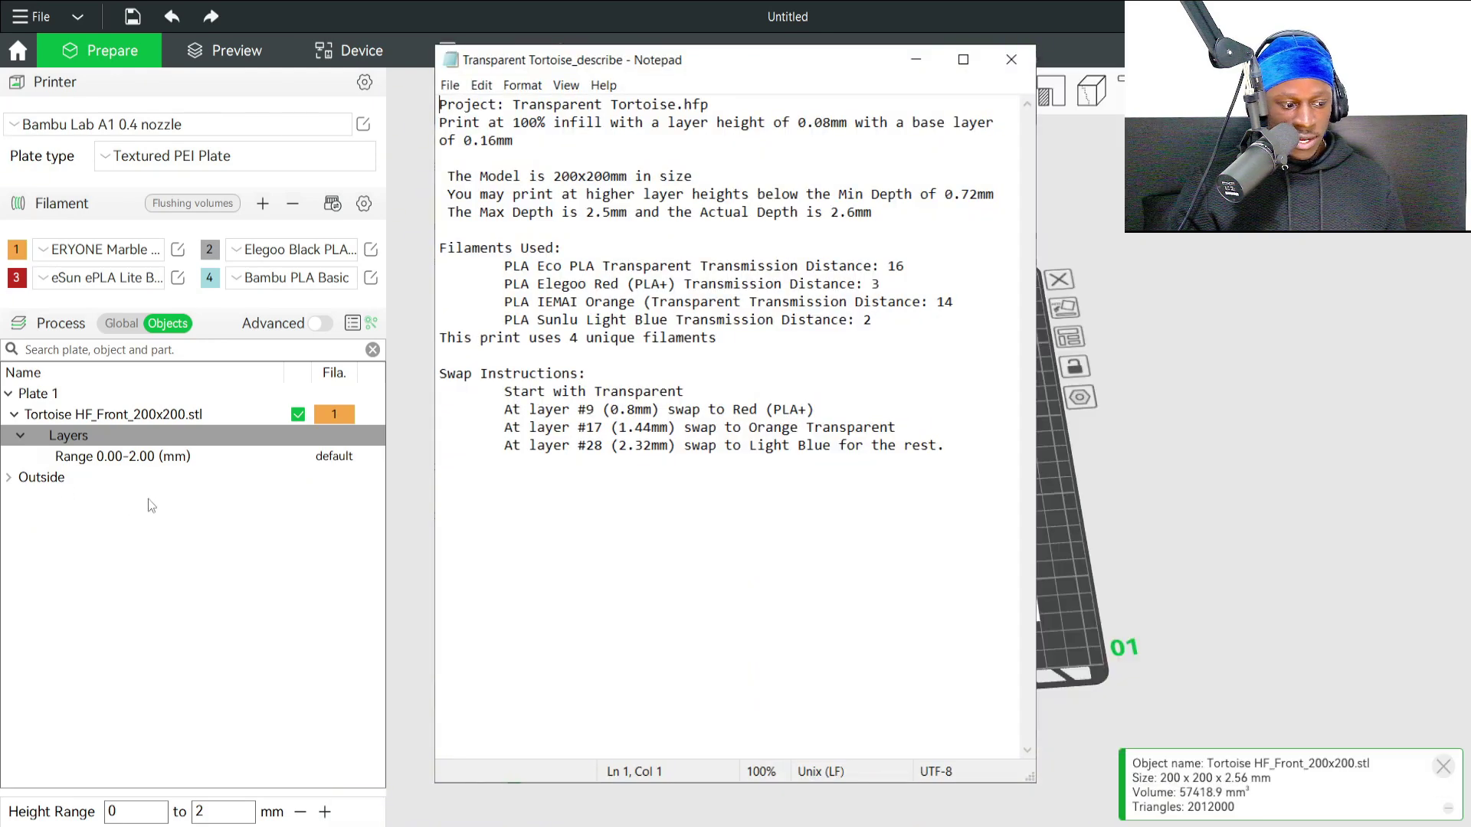
Shorten the Range 0.00-2.00 modifier to end at 0.72 mm and select its layer height.
left_click(168, 458)
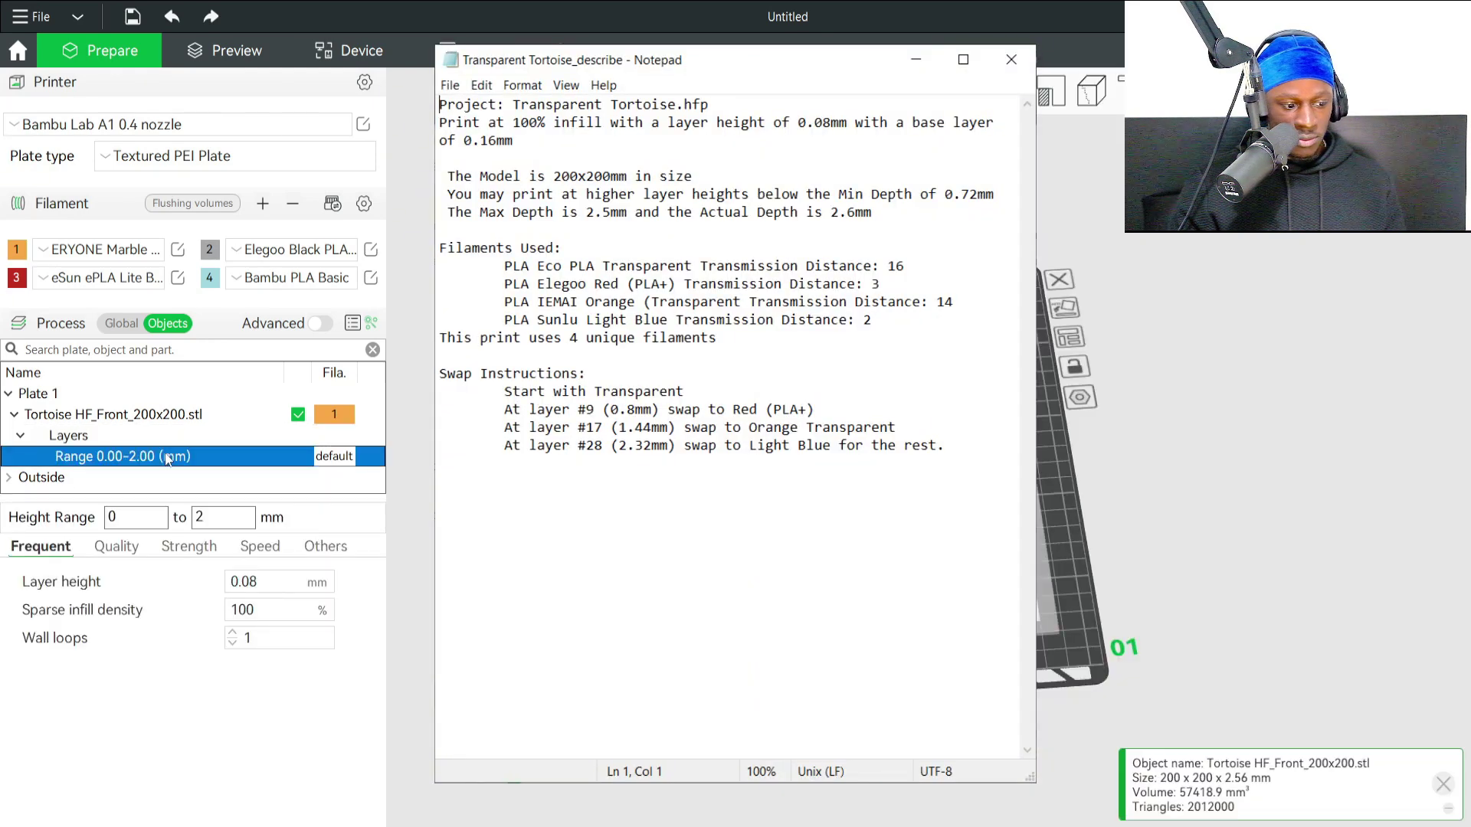
left_click(211, 523)
type("0.7")
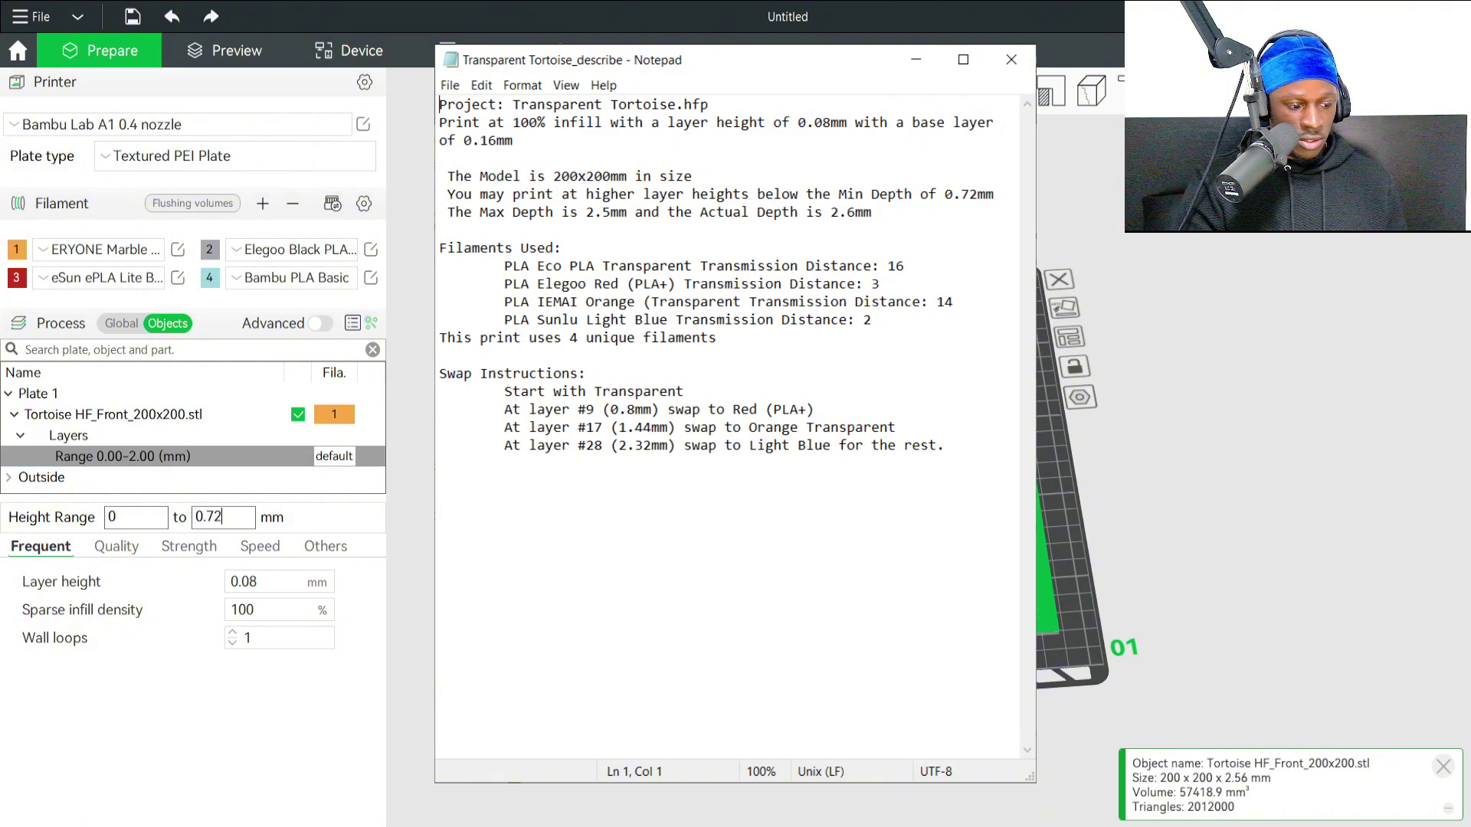
key("Return")
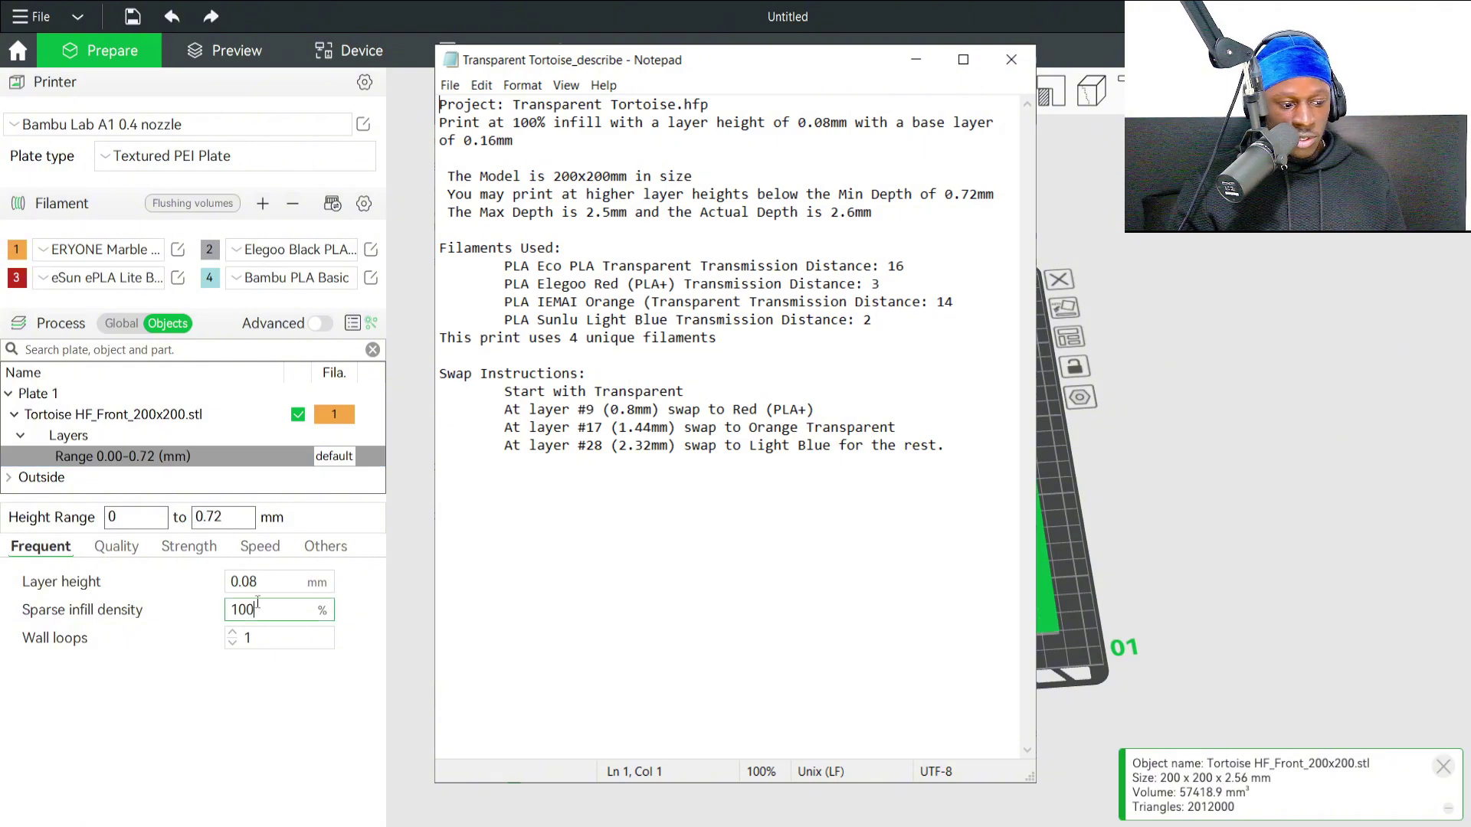
left_click(264, 581)
left_click_drag(259, 581, 246, 578)
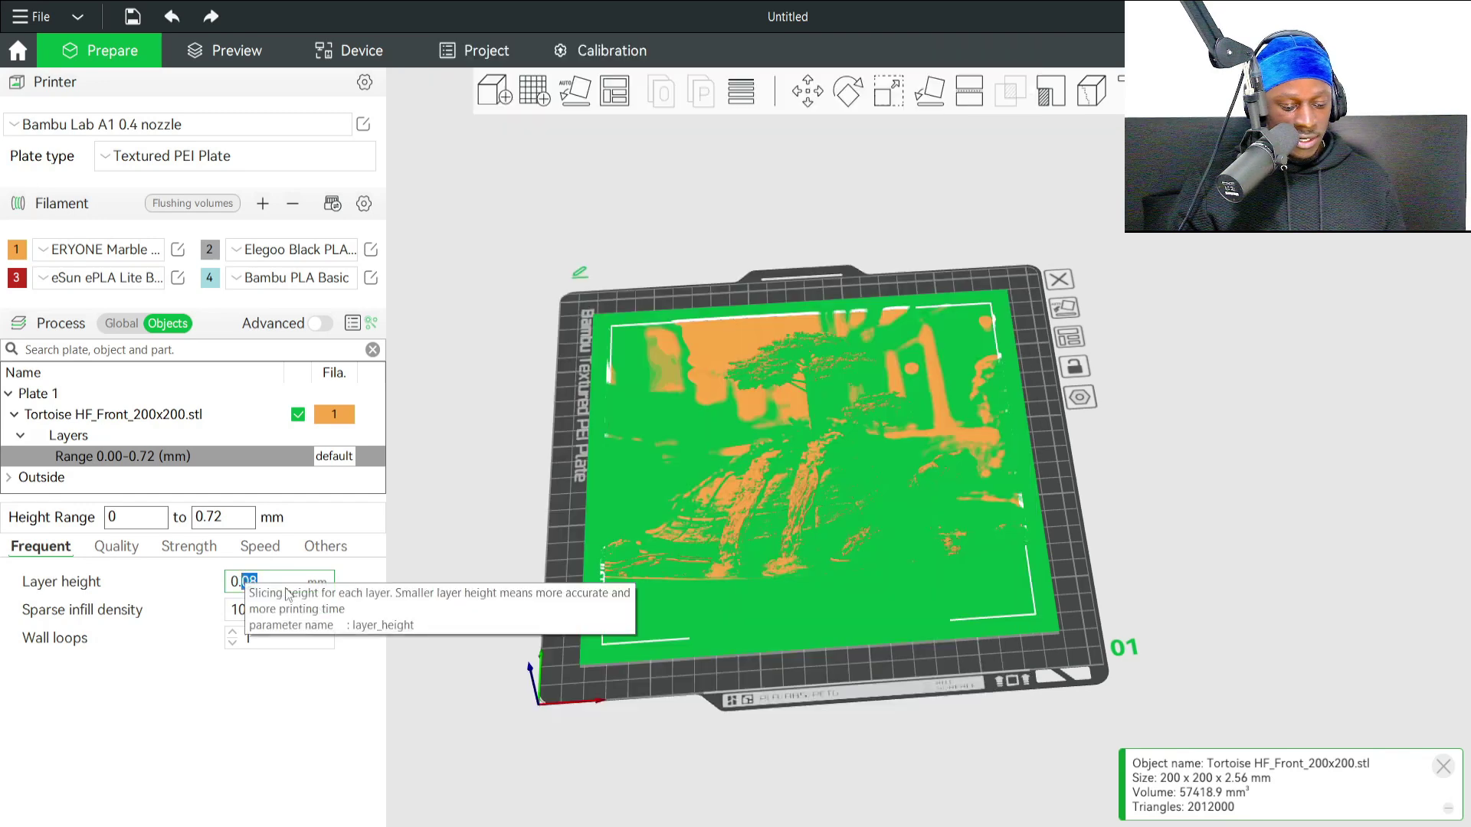
Launch Calculator from Windows search.
key("super")
type("calc")
left_click(203, 325)
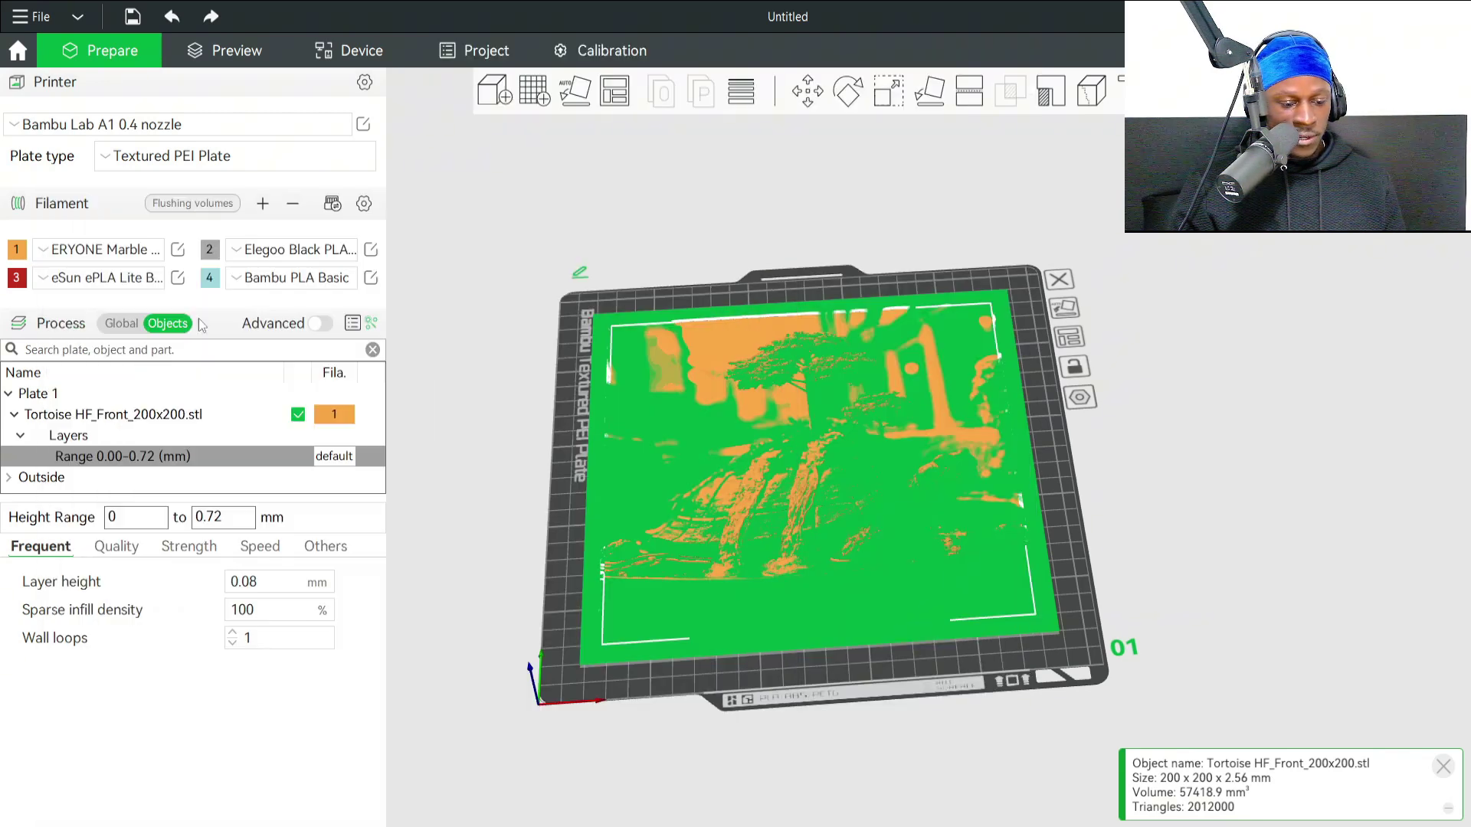
Compute 0.72 ÷ 3 in Calculator and set the range's layer height to 0.24 mm.
type("0.72")
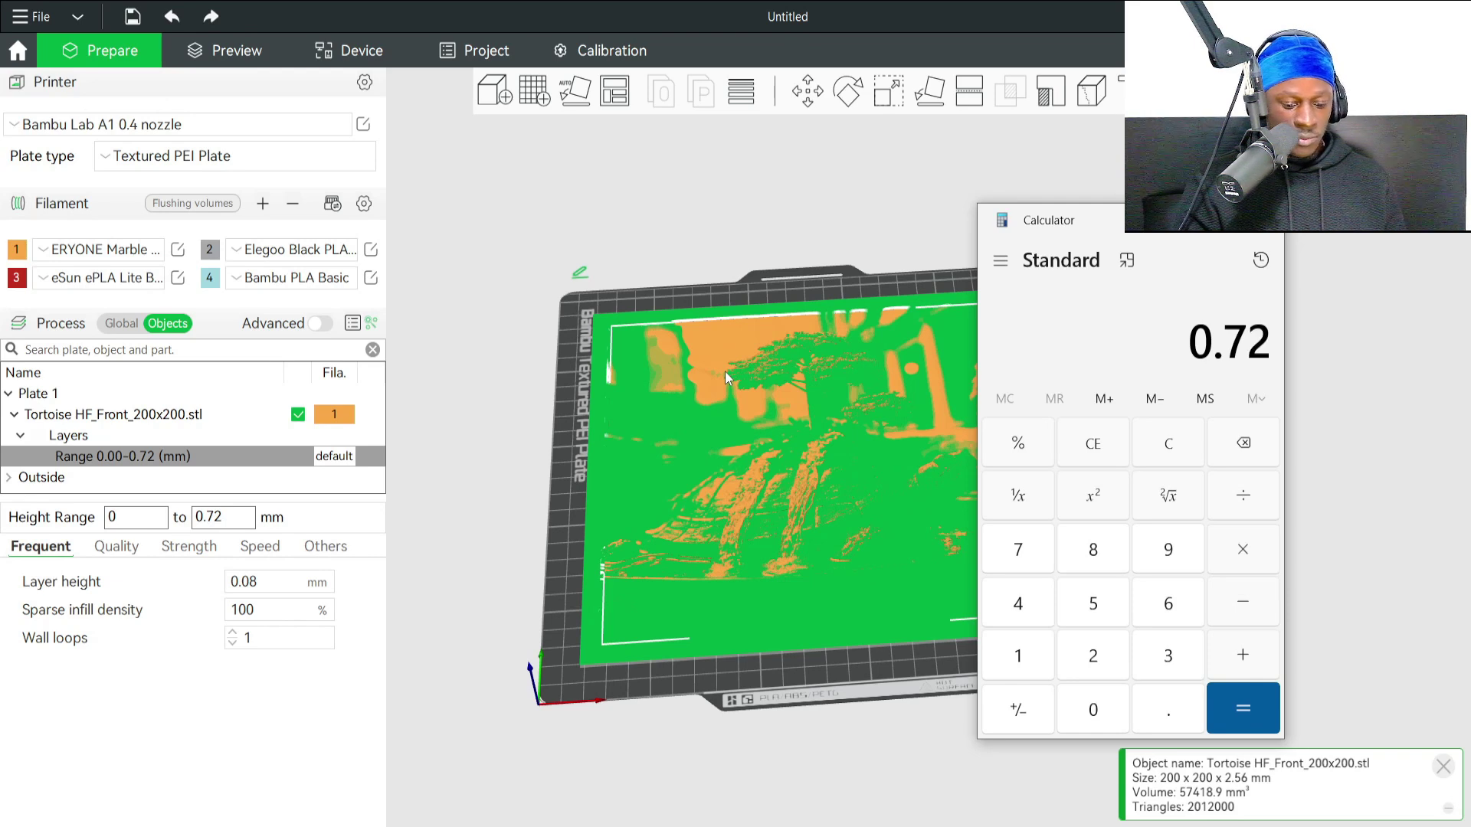
key("slash")
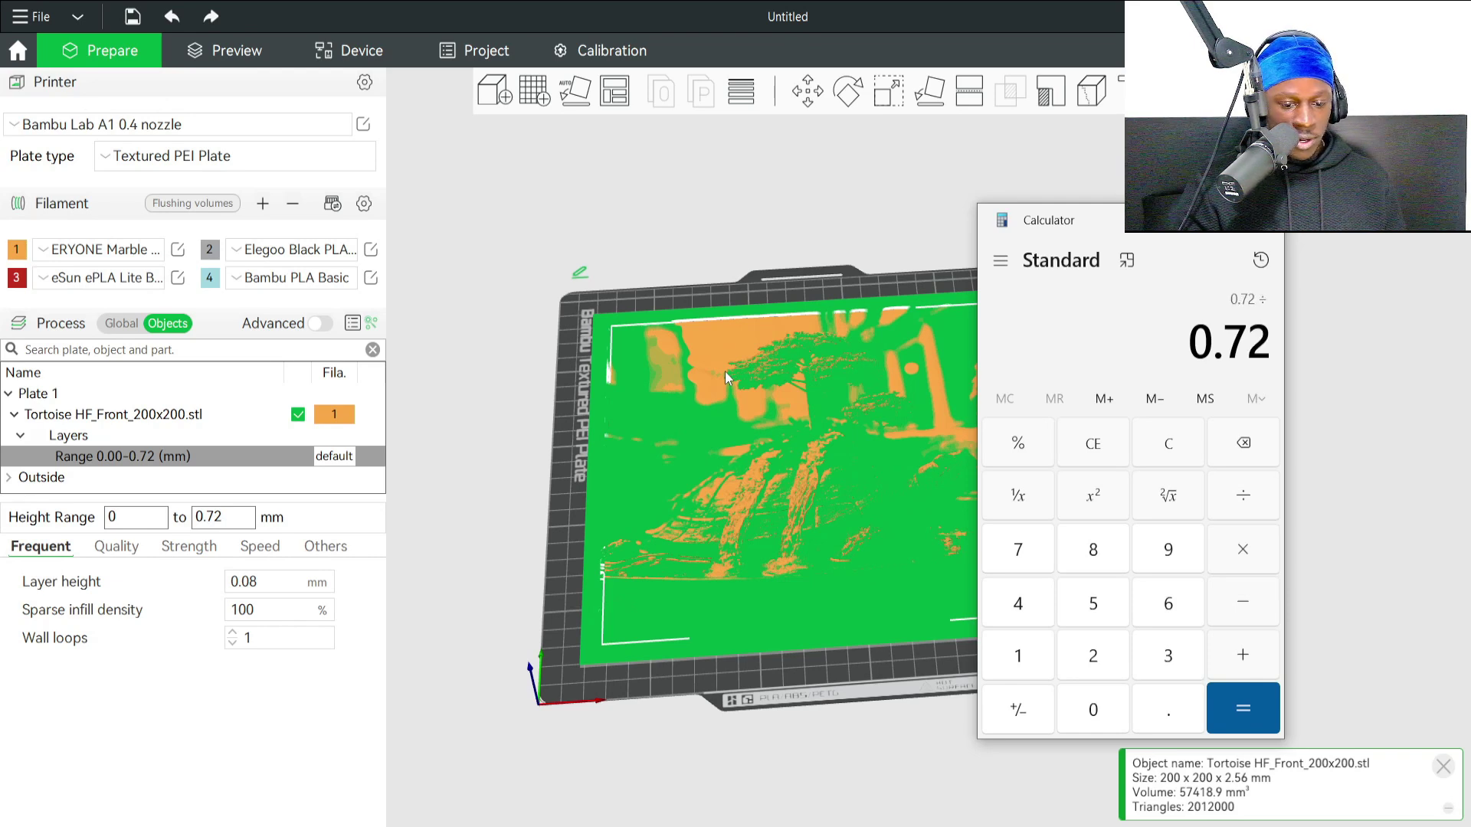
type("30.72")
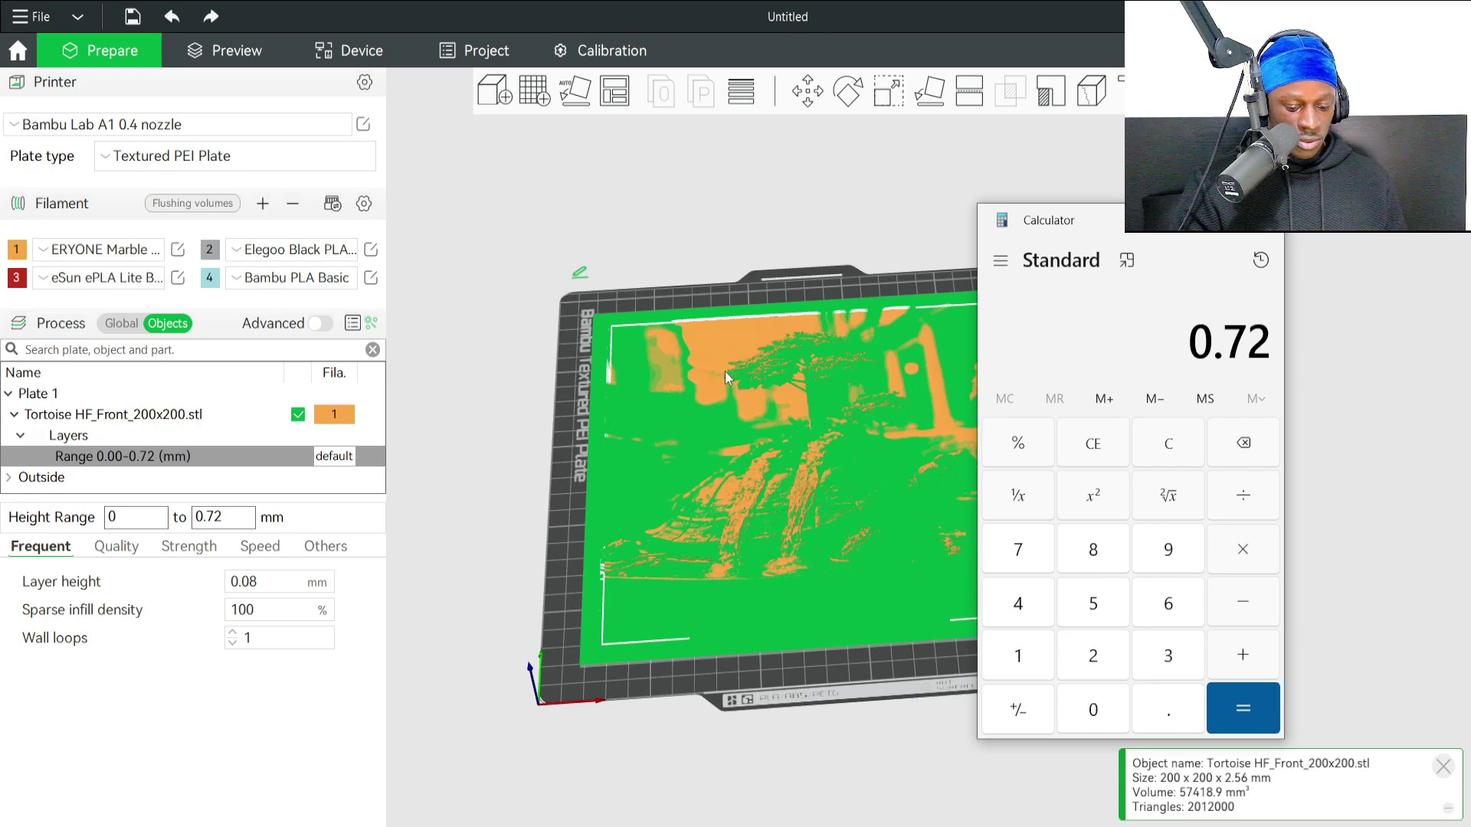
key("slash")
type("3")
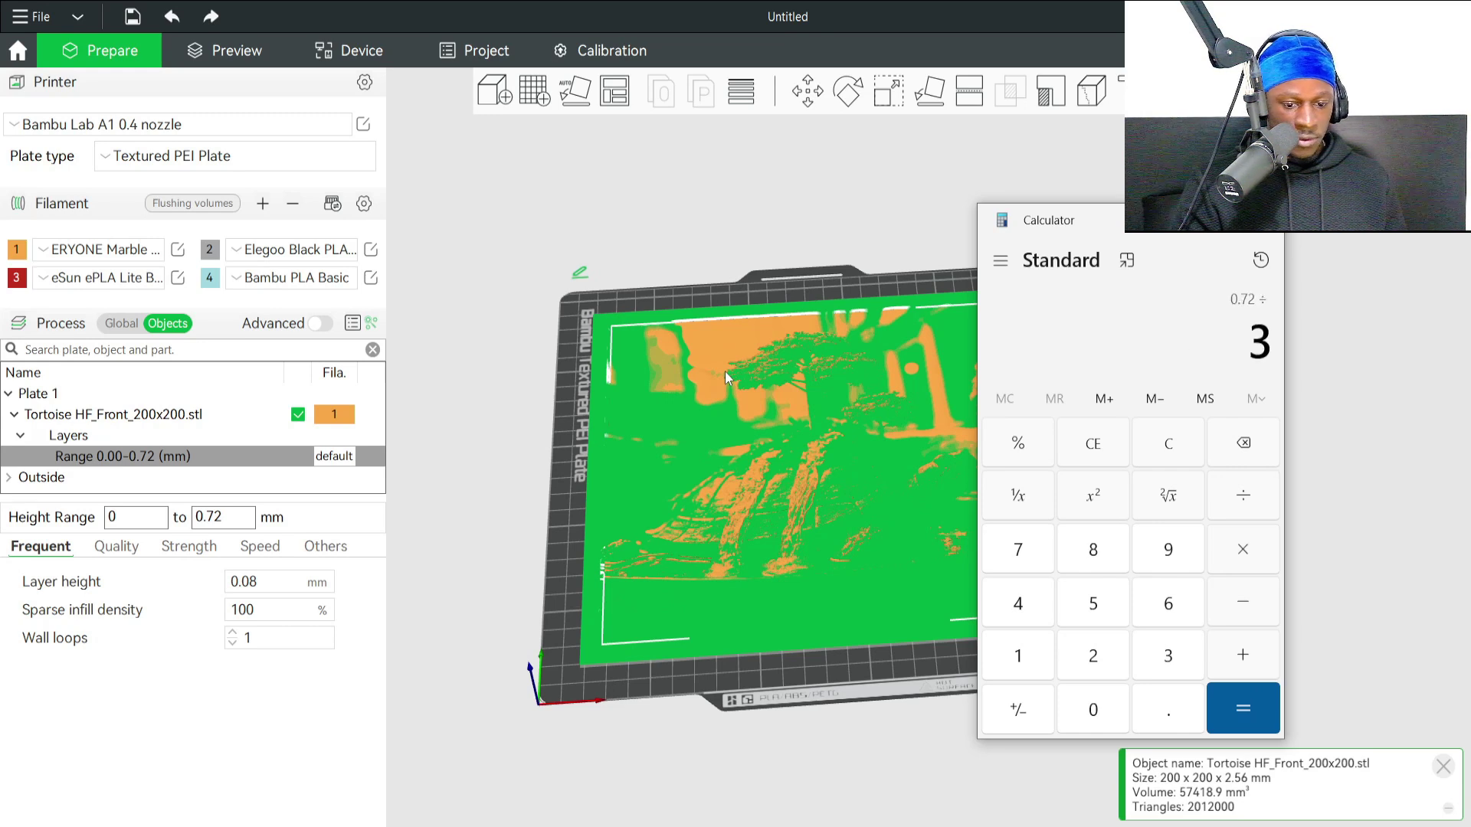
key("Return")
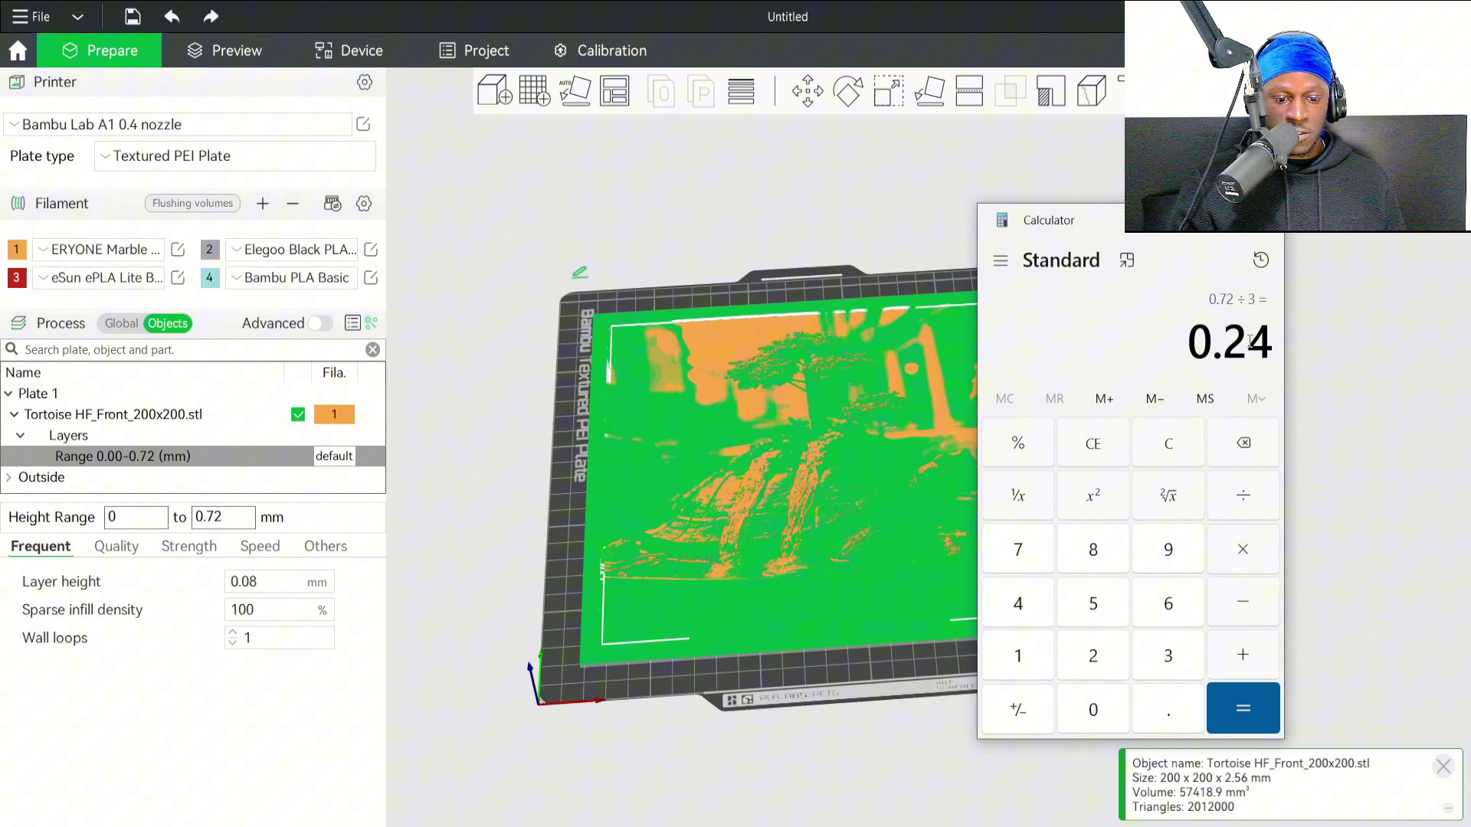
left_click(265, 584)
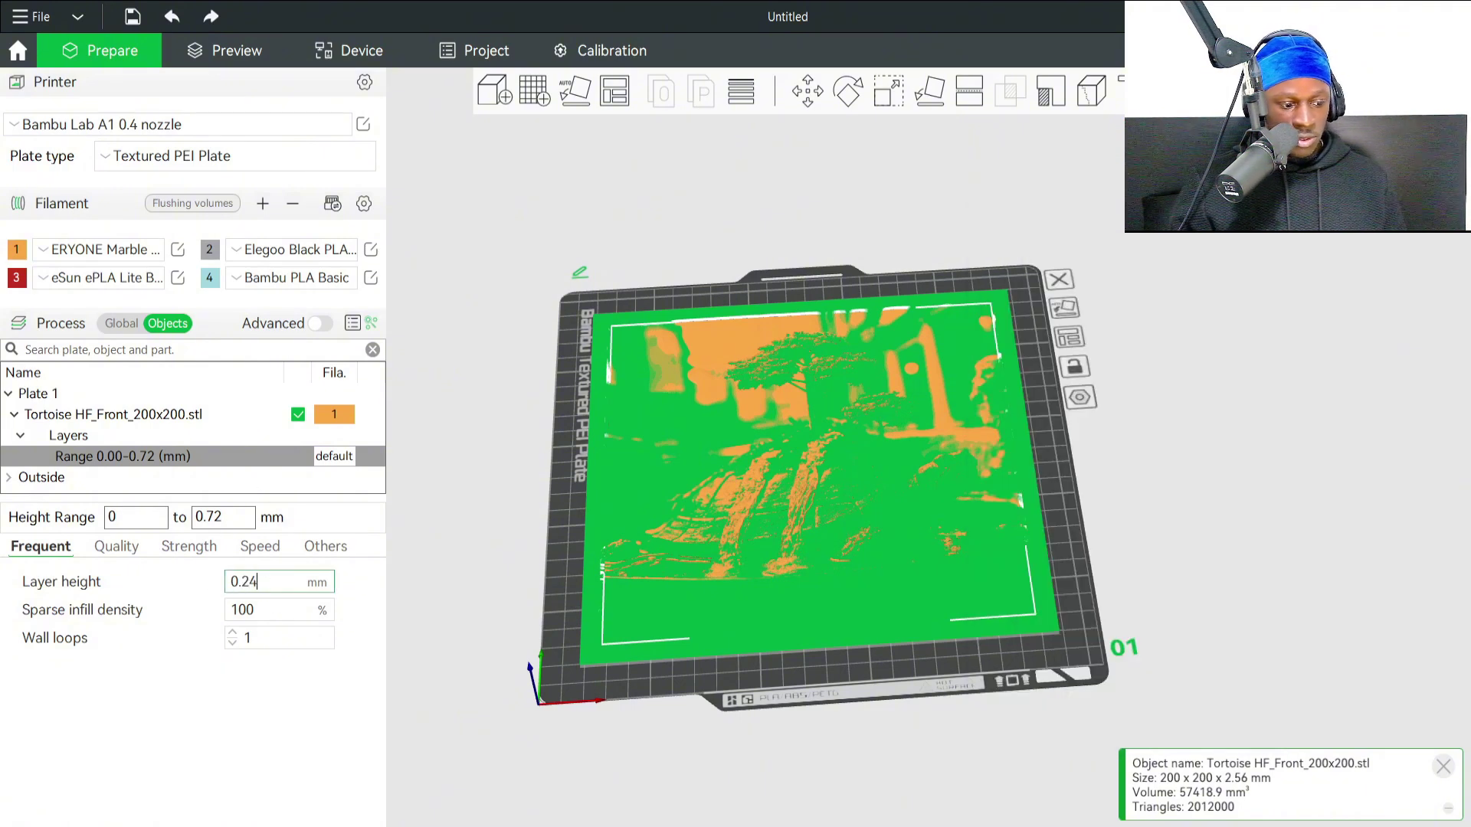
left_click(440, 556)
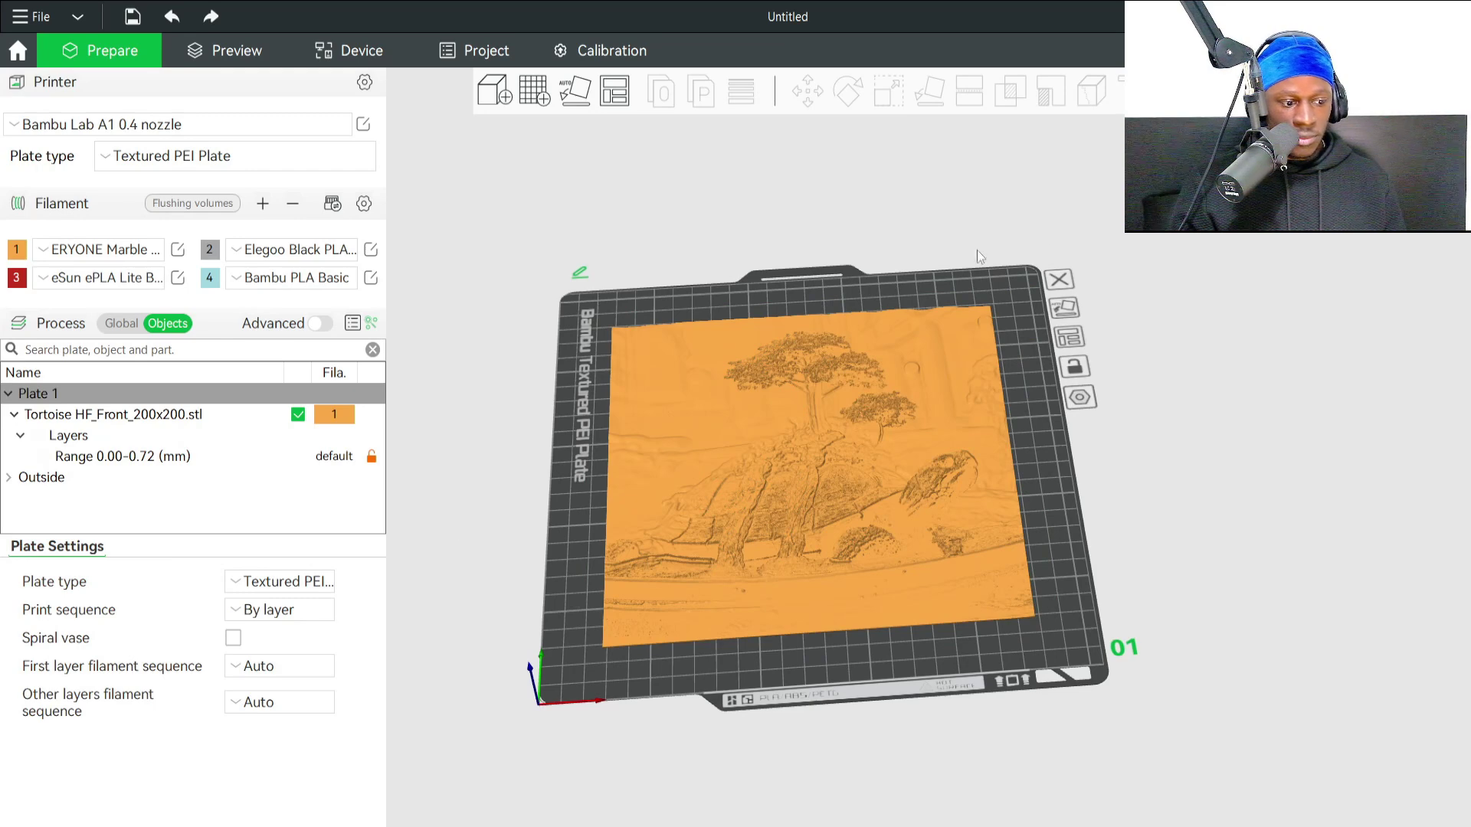
Set the global initial layer height to 0.24 mm, slice the plate, and compute 0.72 ÷ 0.08.
left_click(115, 323)
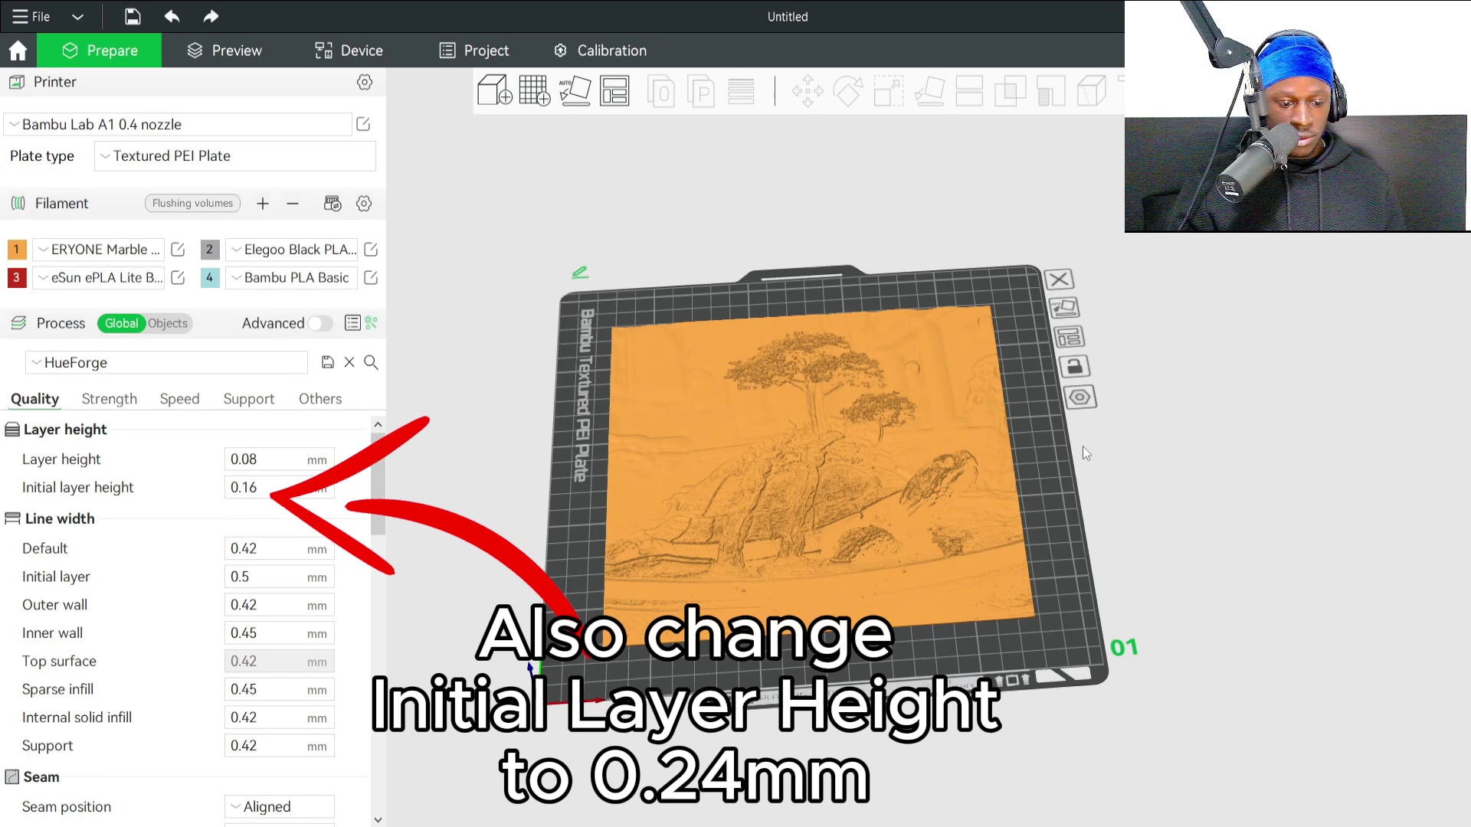
left_click(1294, 50)
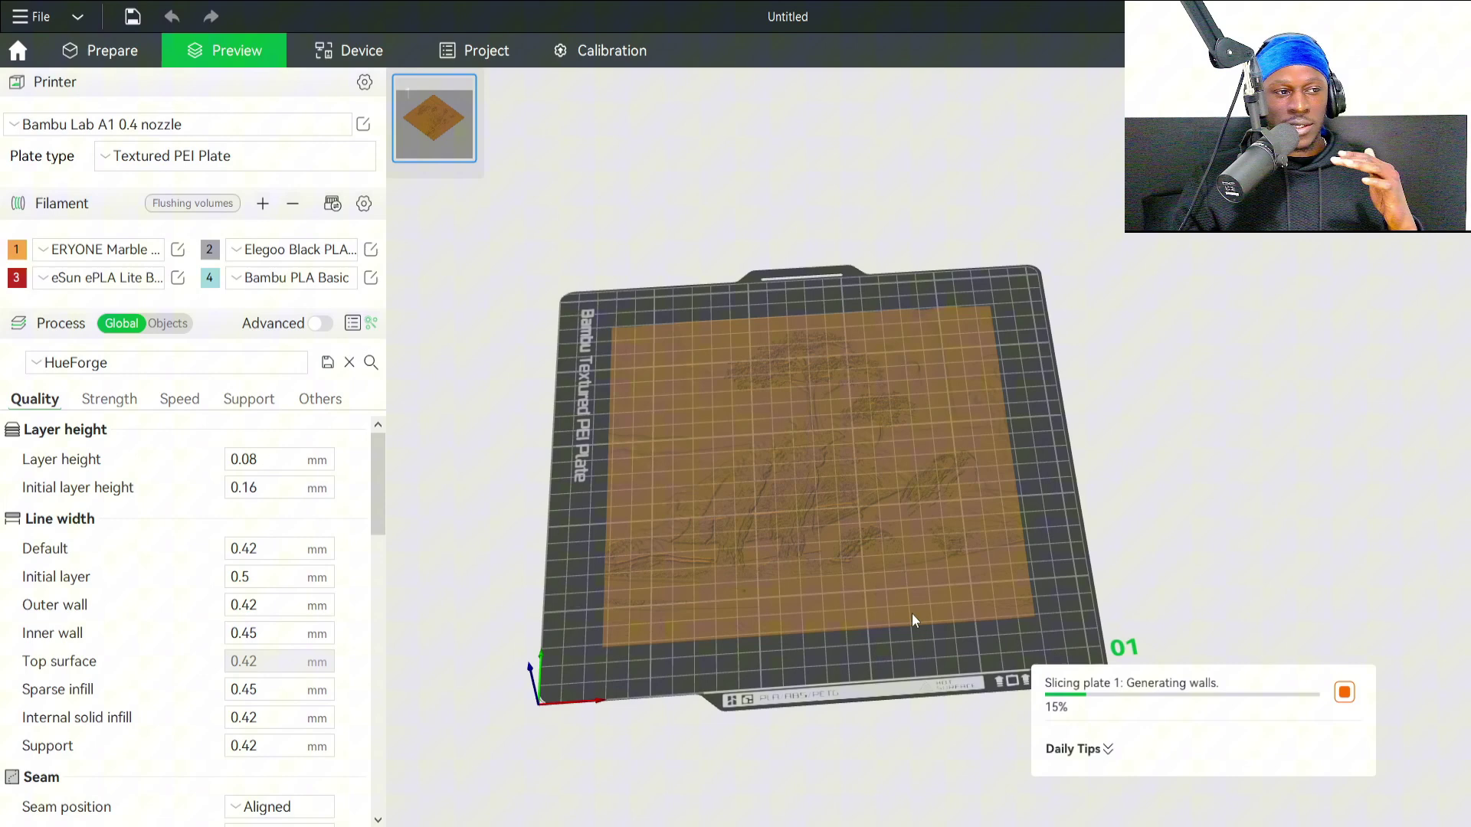
key("alt+Tab")
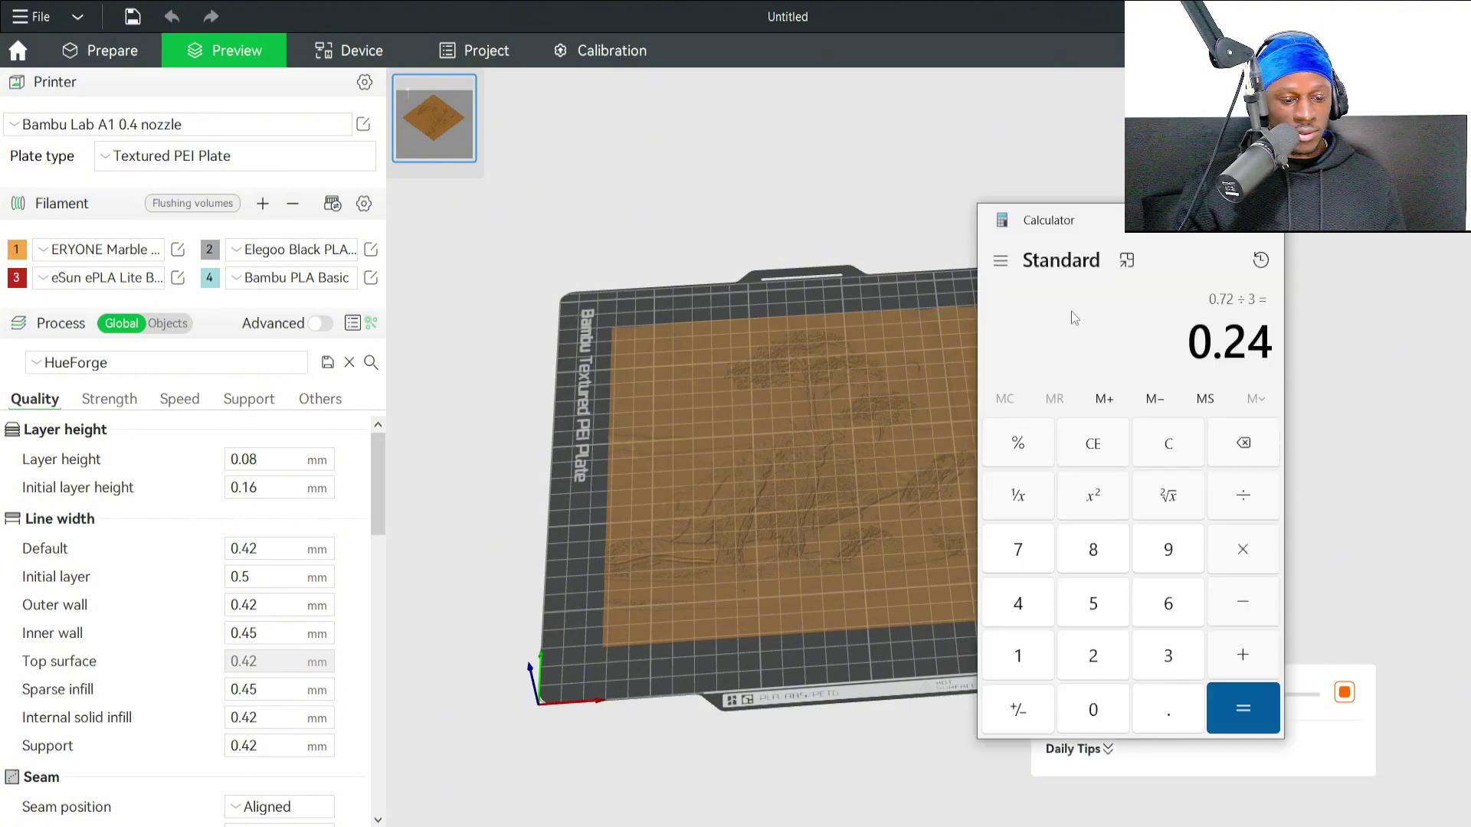
type("0.7")
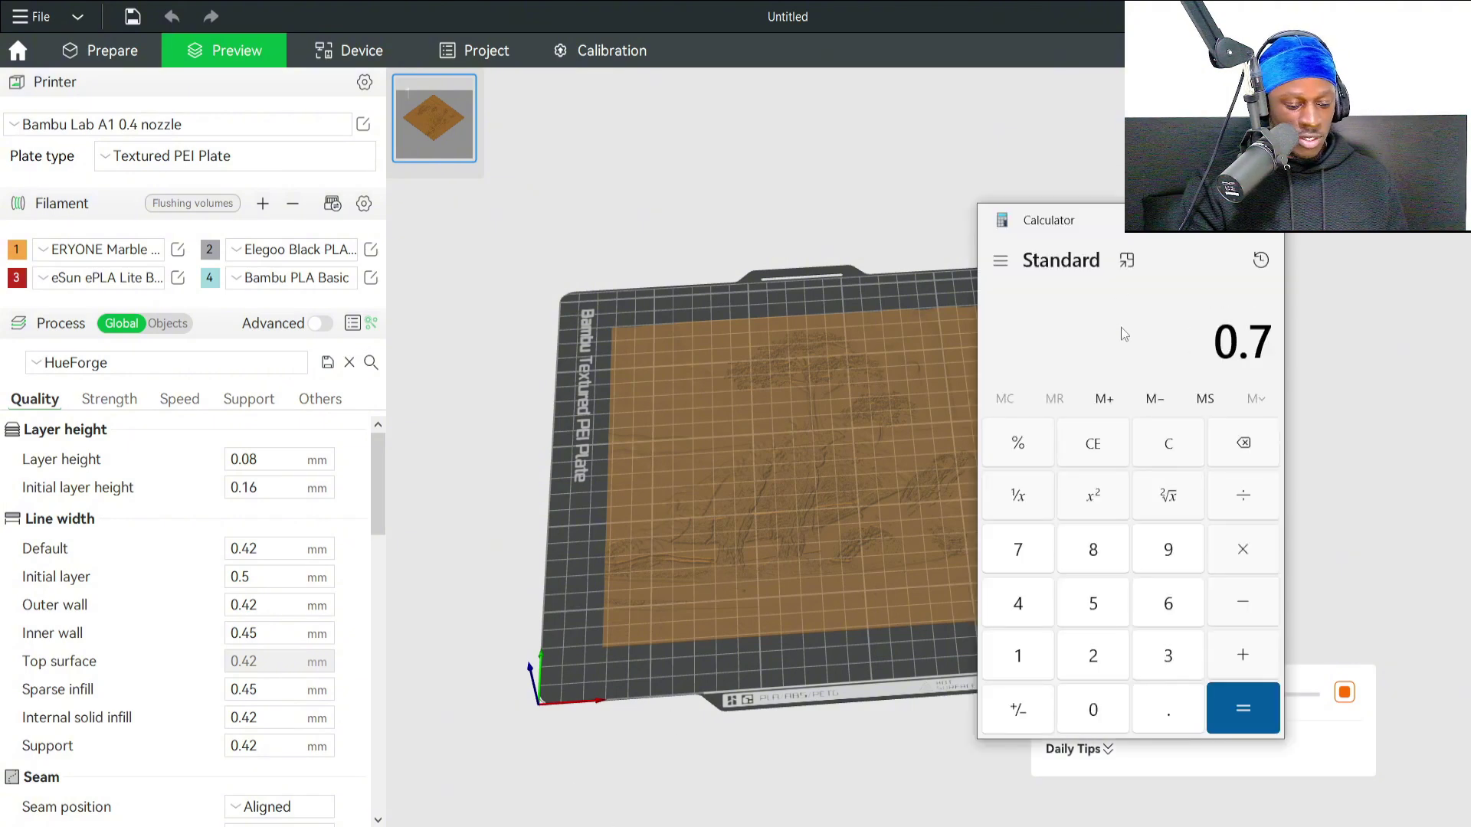
type("2/0.08")
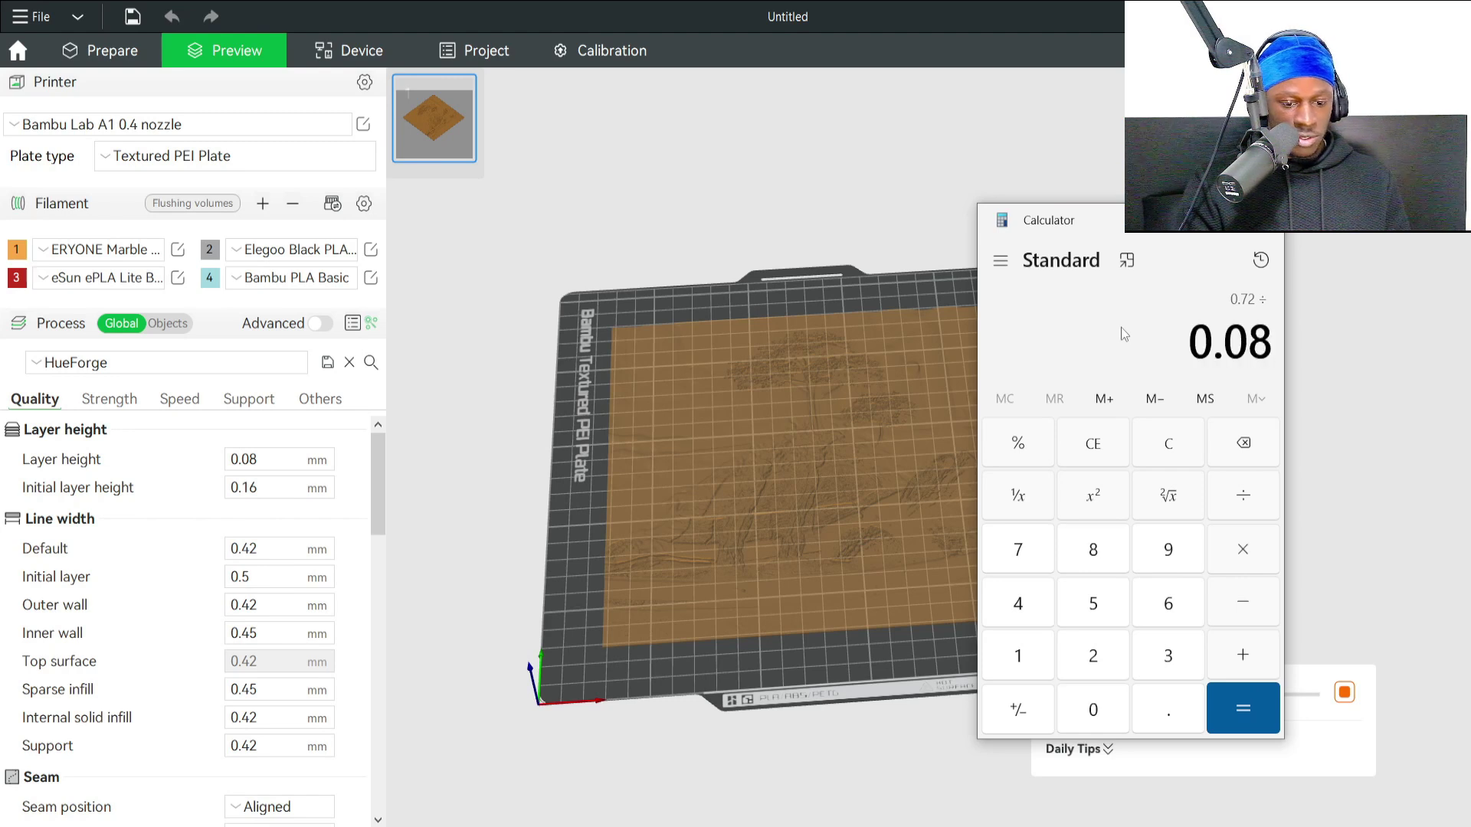
key("Return")
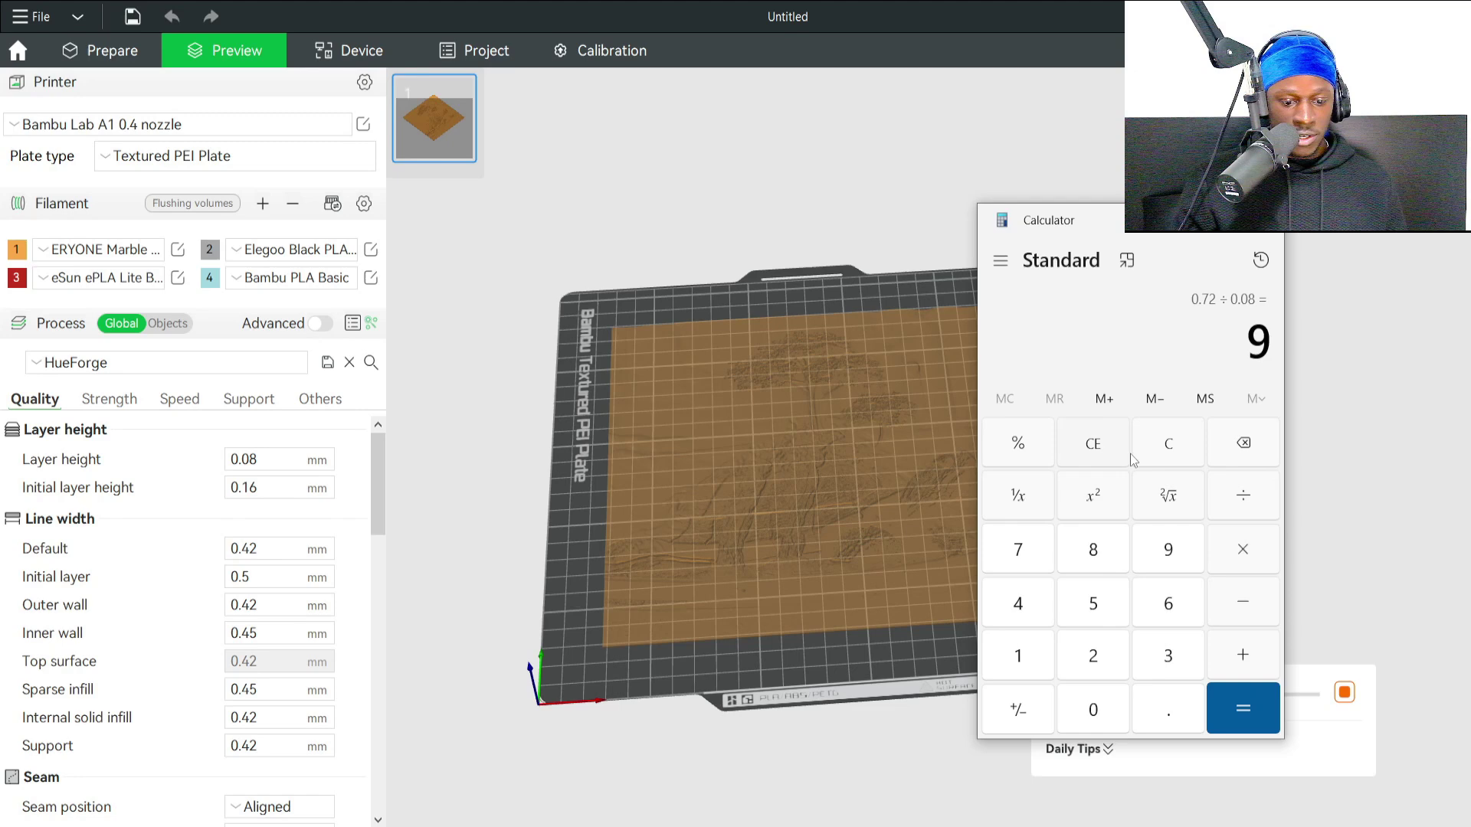
left_click(1168, 449)
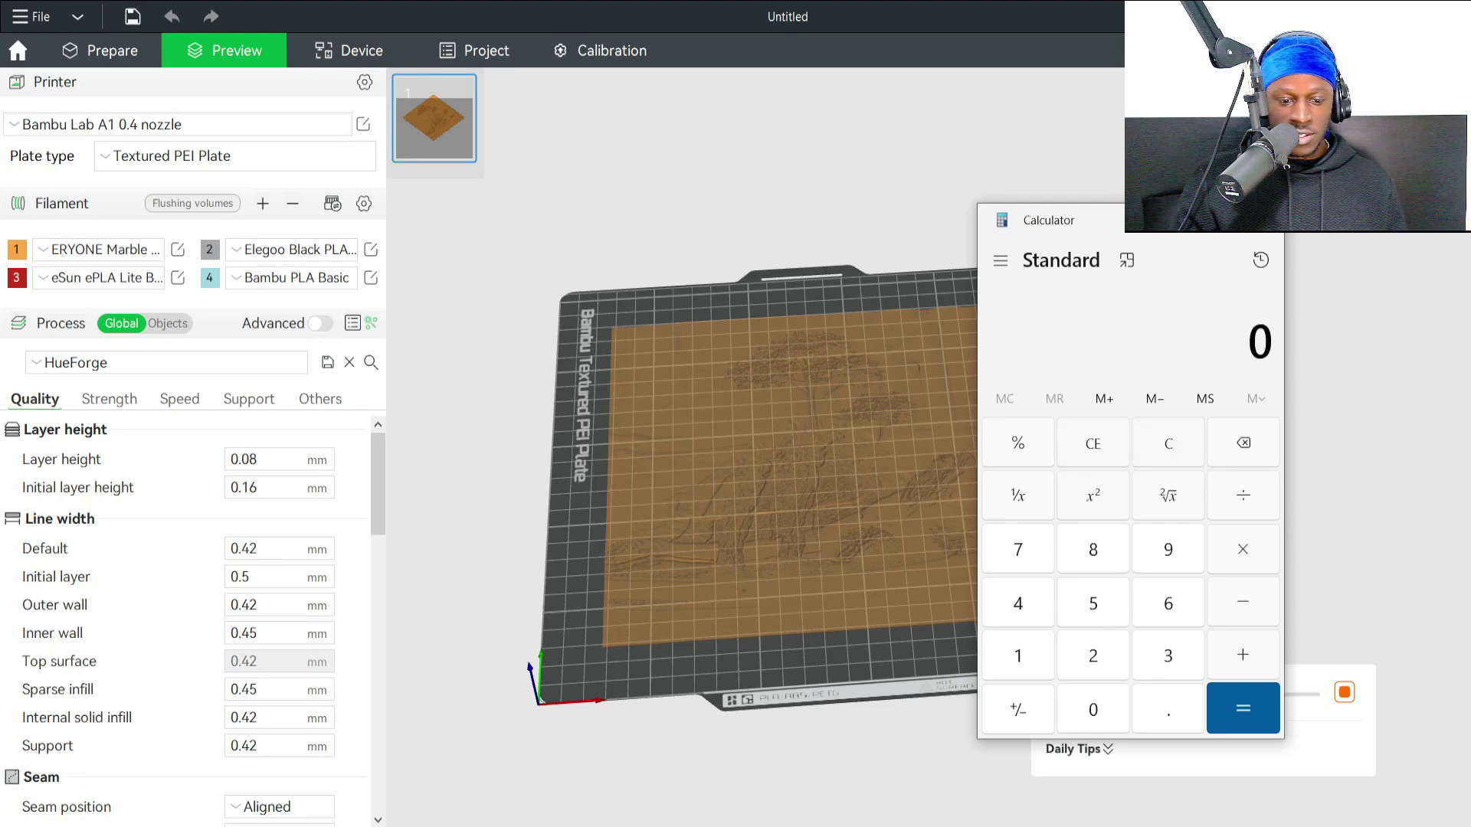
left_click_drag(1171, 228, 1261, 137)
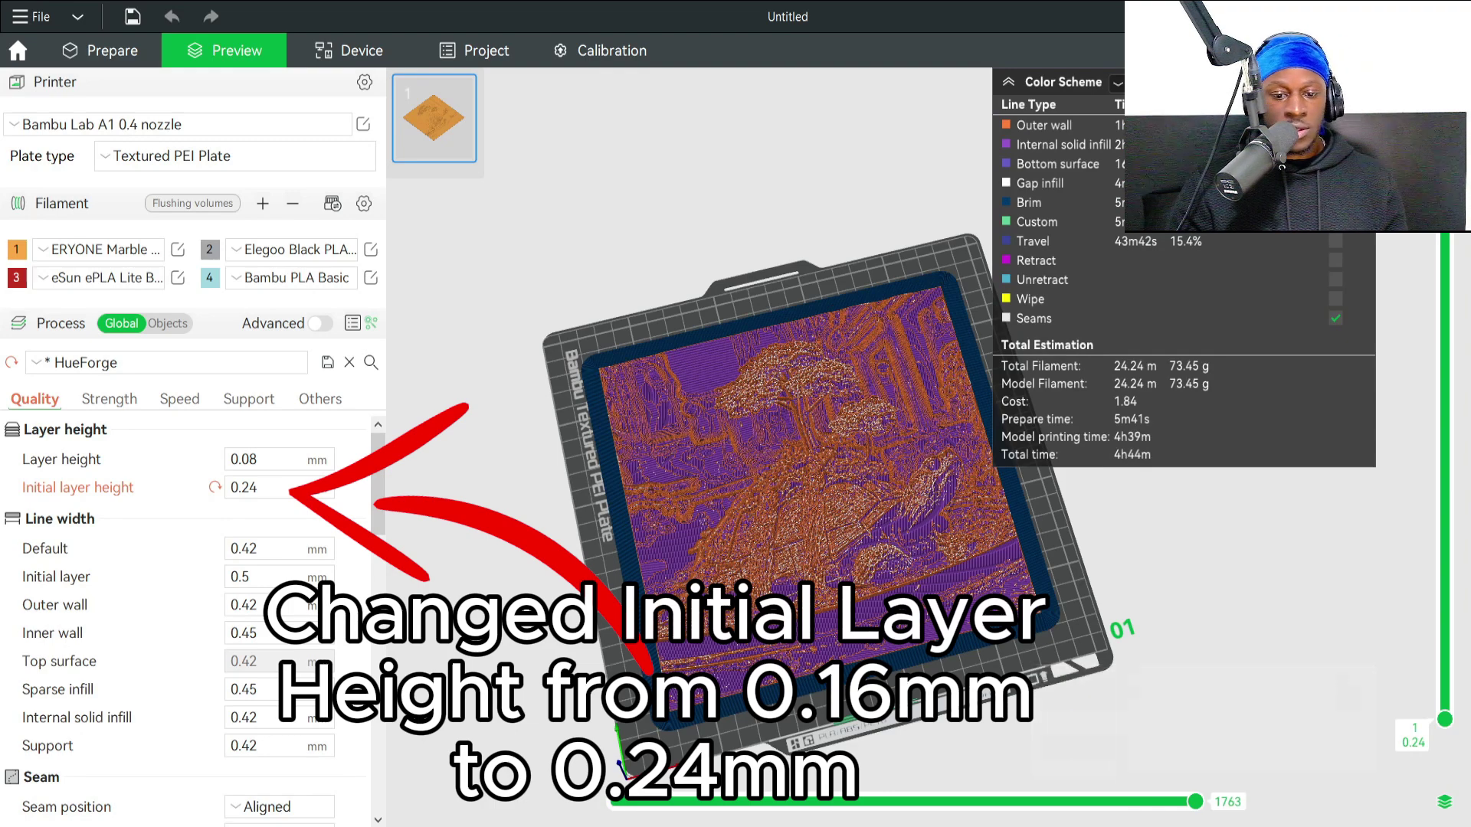
Step the sliced preview to layer 4 (0.80 mm) and switch to the Tortoise HF_describe notes.
left_click_drag(1444, 429, 1448, 714)
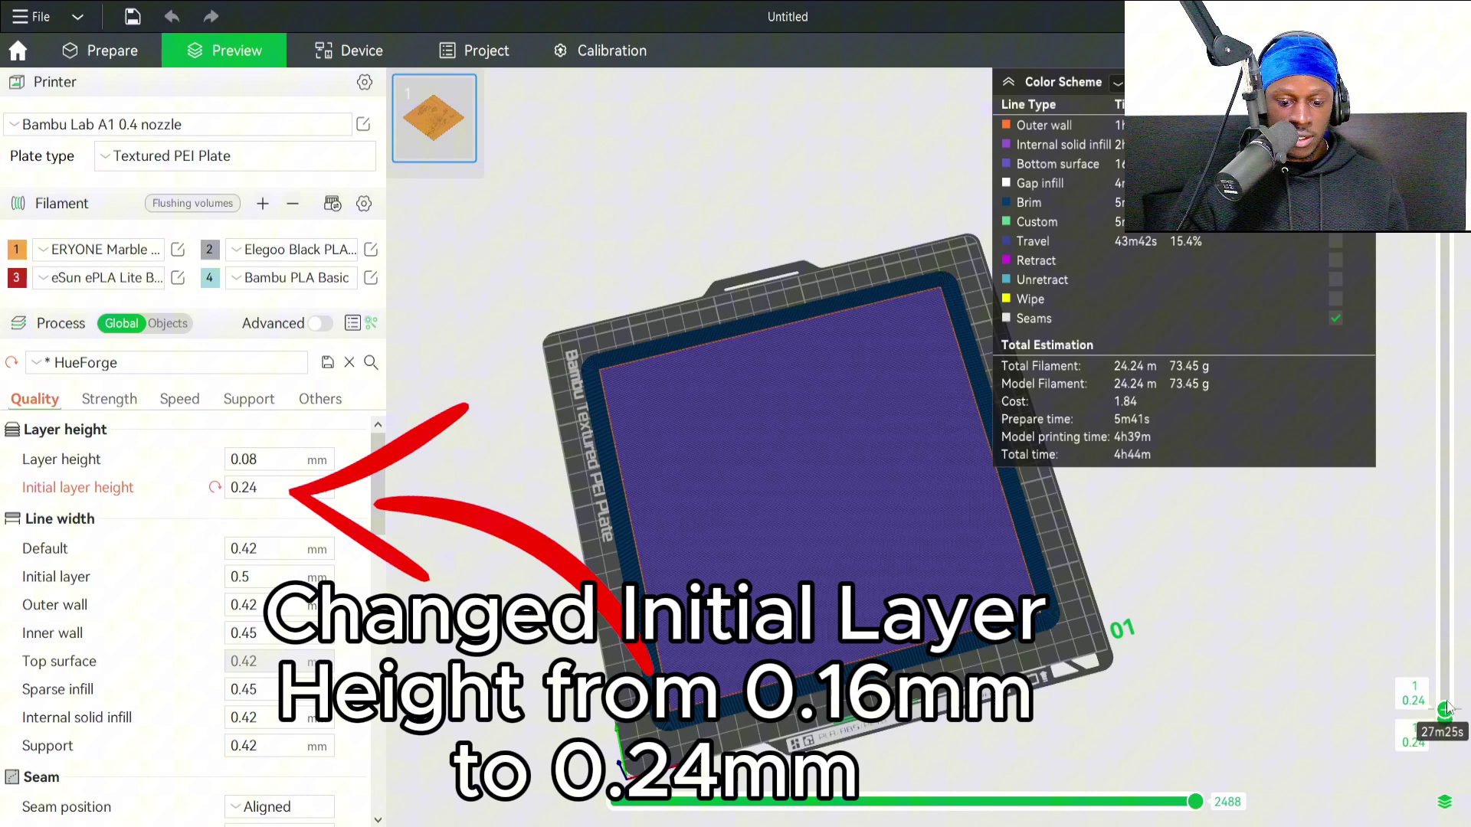
left_click_drag(1447, 706, 1445, 675)
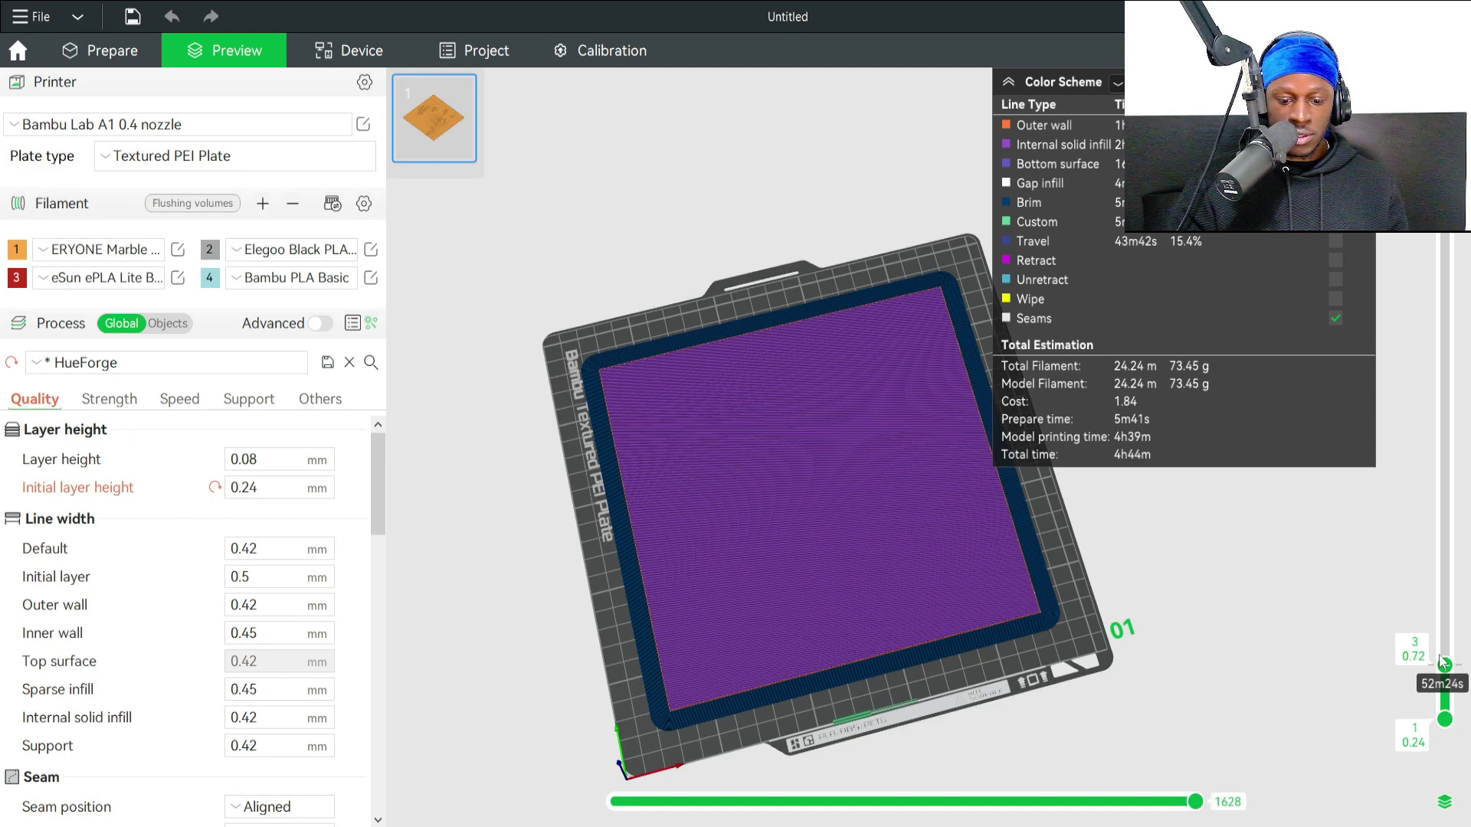
left_click_drag(1443, 664, 1444, 643)
key("alt+Tab")
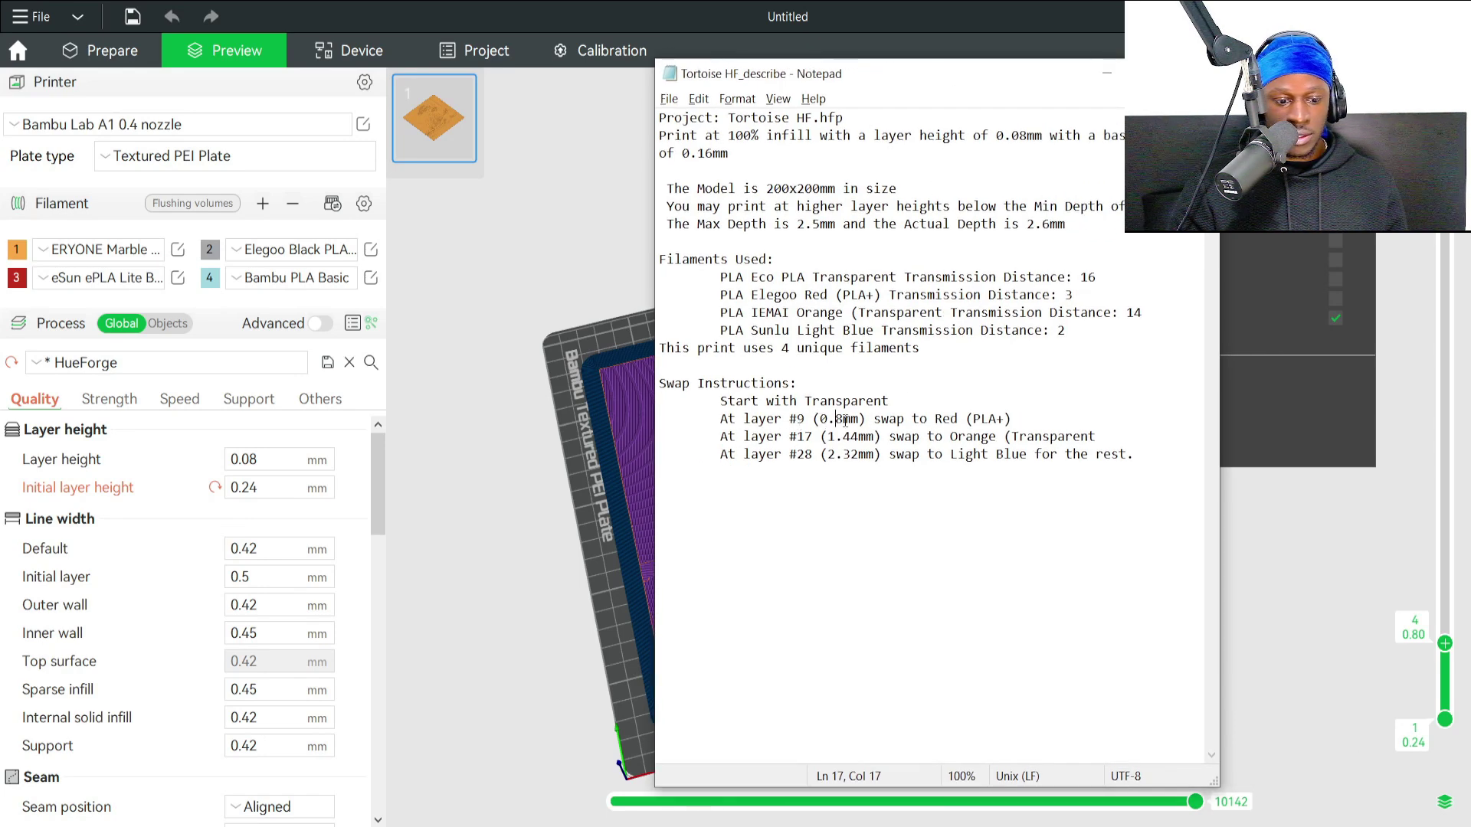
Add a swap to Filament 3 (red) at layer 4, removing an accidental pause there.
right_click(1444, 643)
mouse_move(1392, 734)
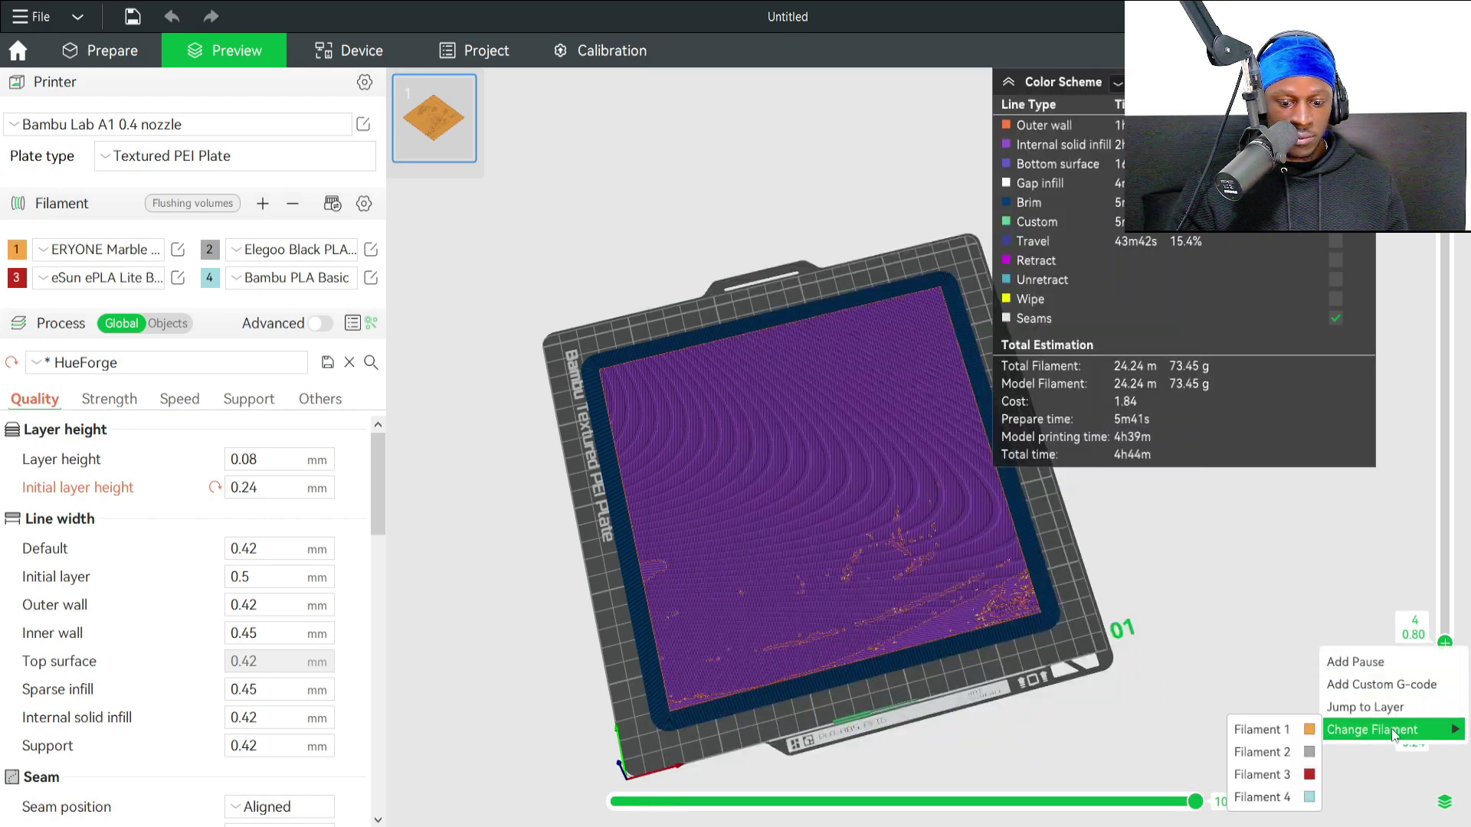
left_click(1280, 774)
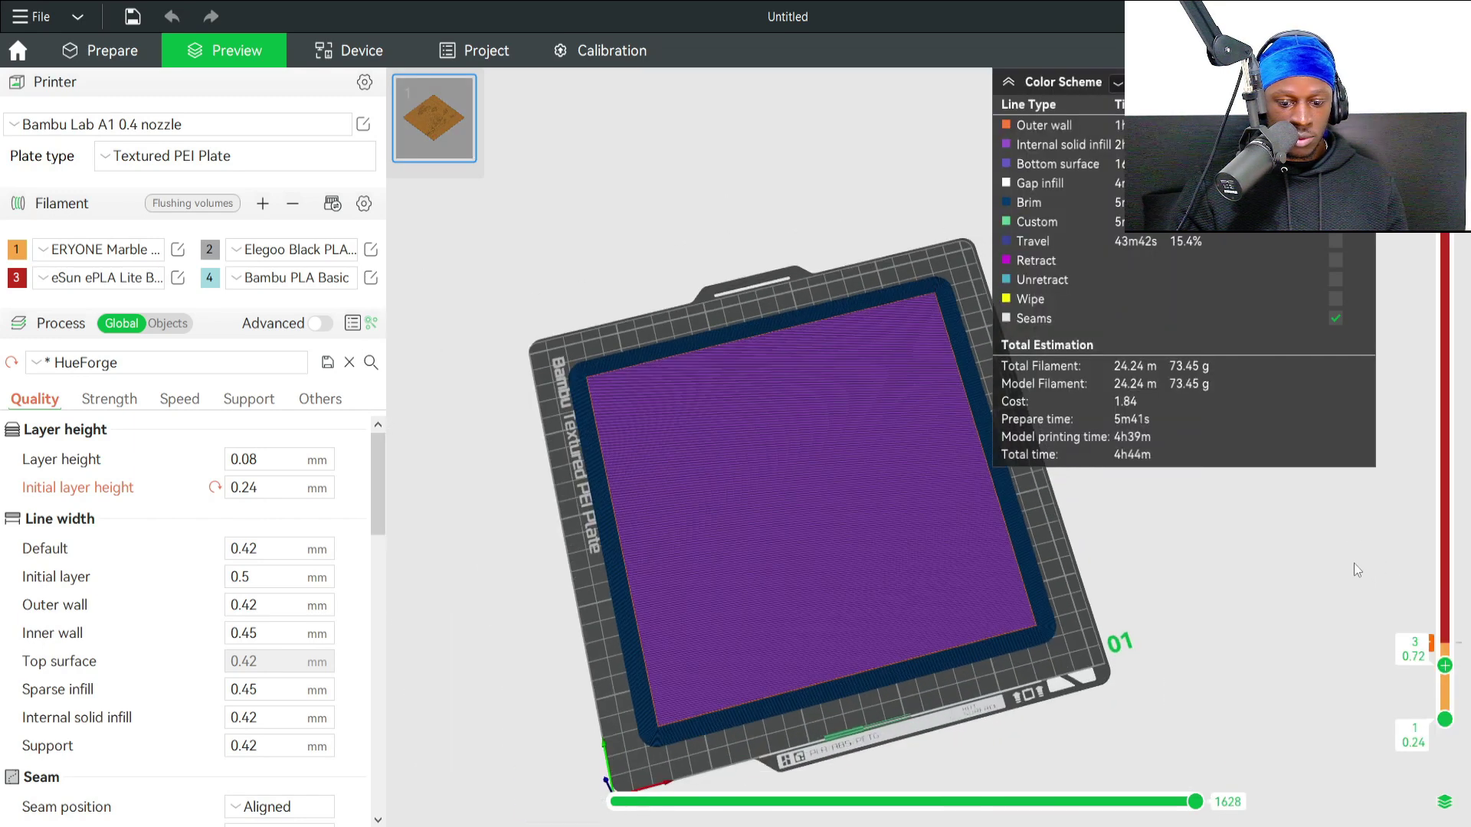
left_click_drag(1444, 665, 1444, 643)
right_click(1444, 644)
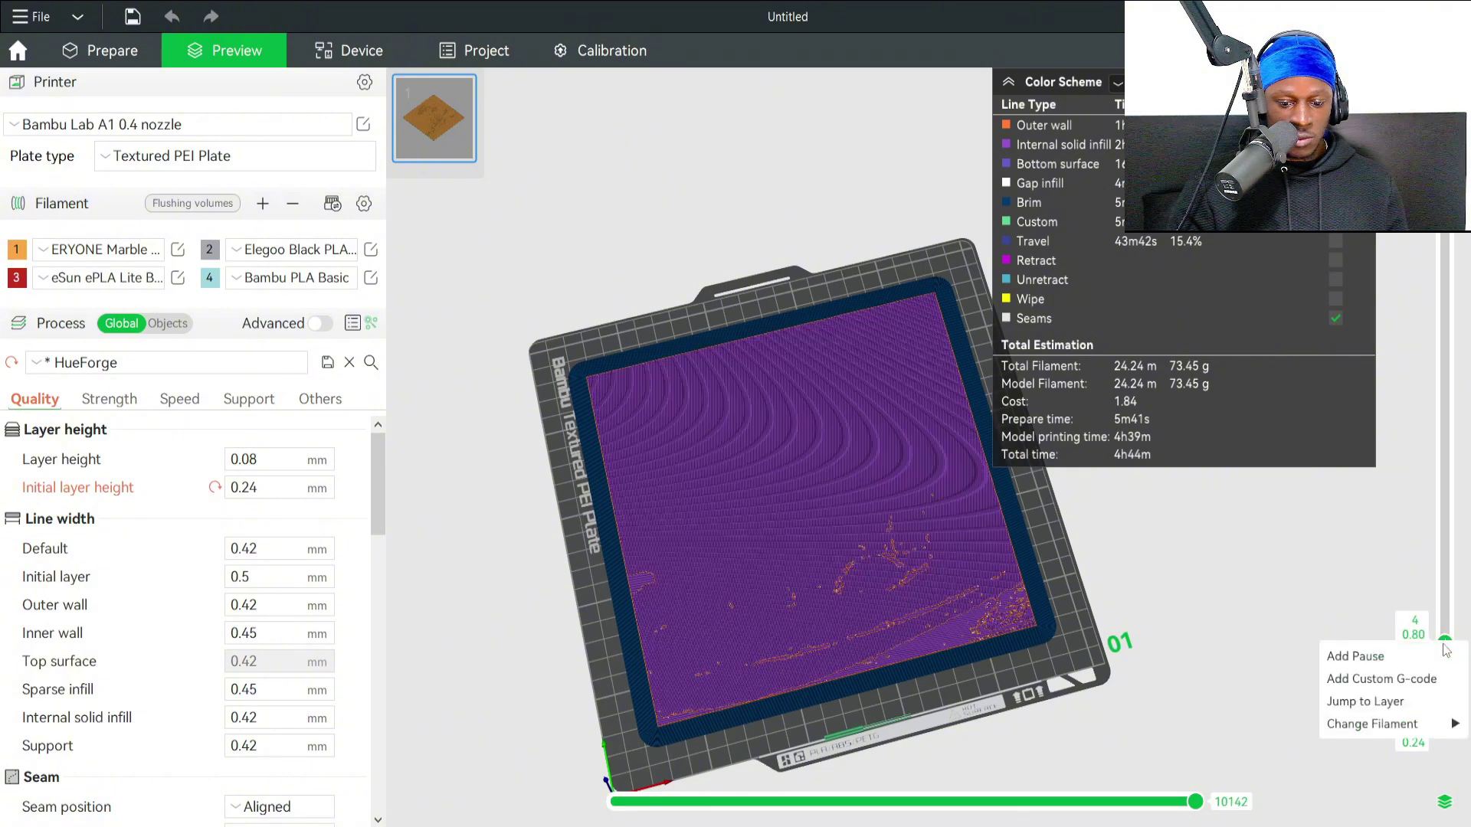
left_click(1383, 655)
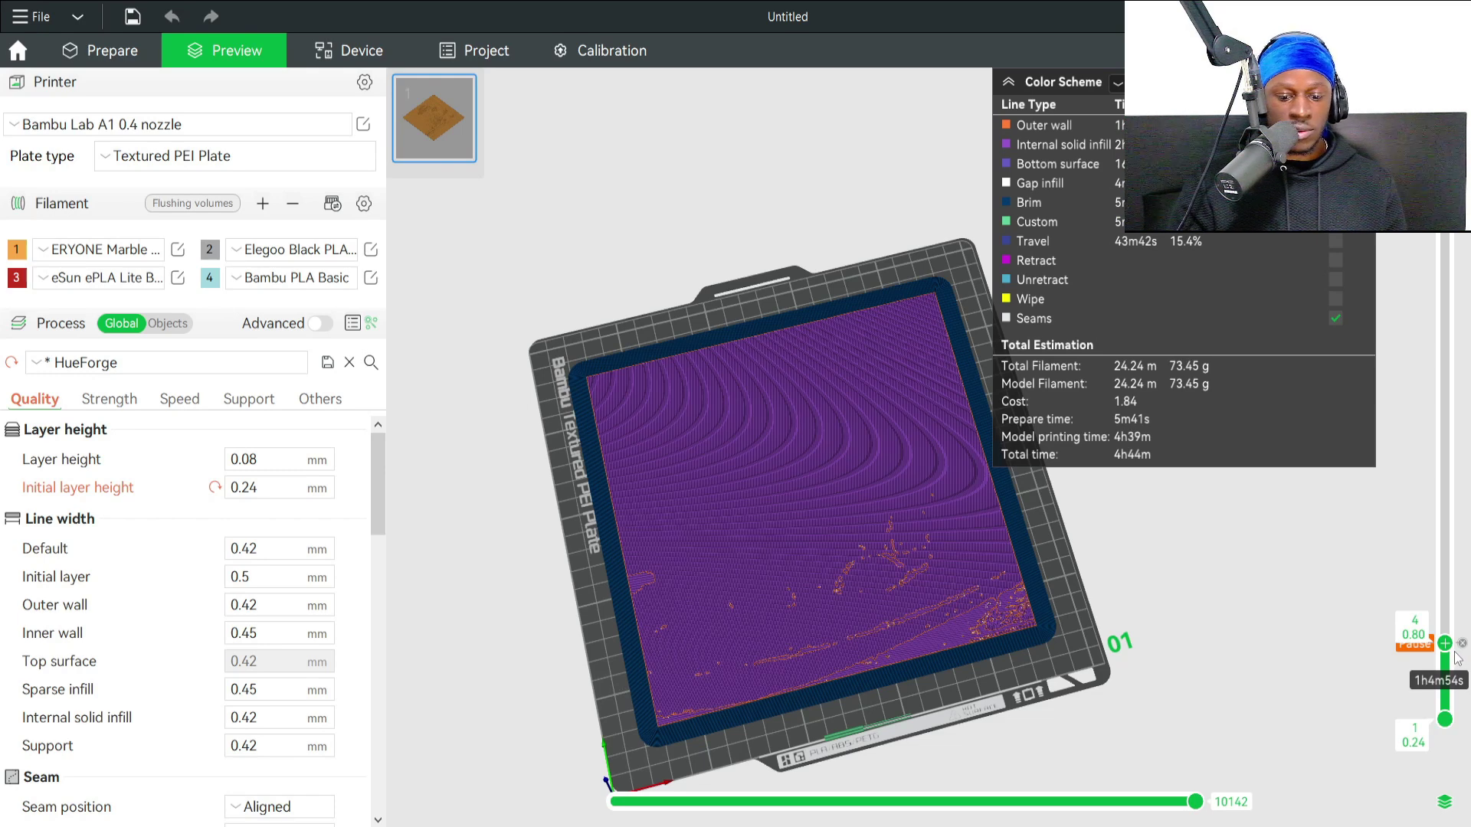
left_click(1462, 644)
right_click(1444, 645)
mouse_move(1356, 719)
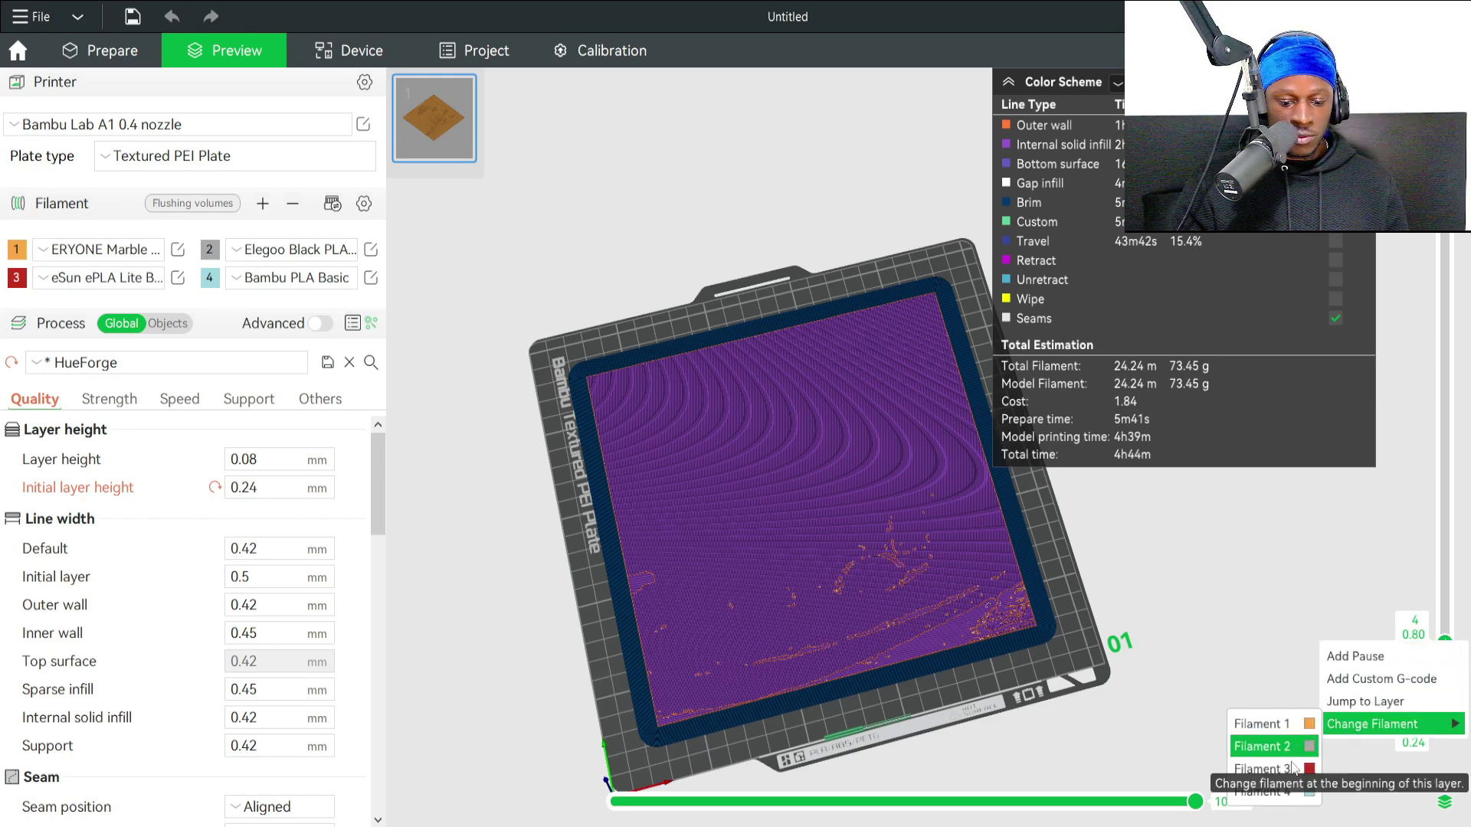
left_click(1267, 761)
Check the swap notes and add a change to Filament 1 (orange) at layer 12.
key("alt+Tab")
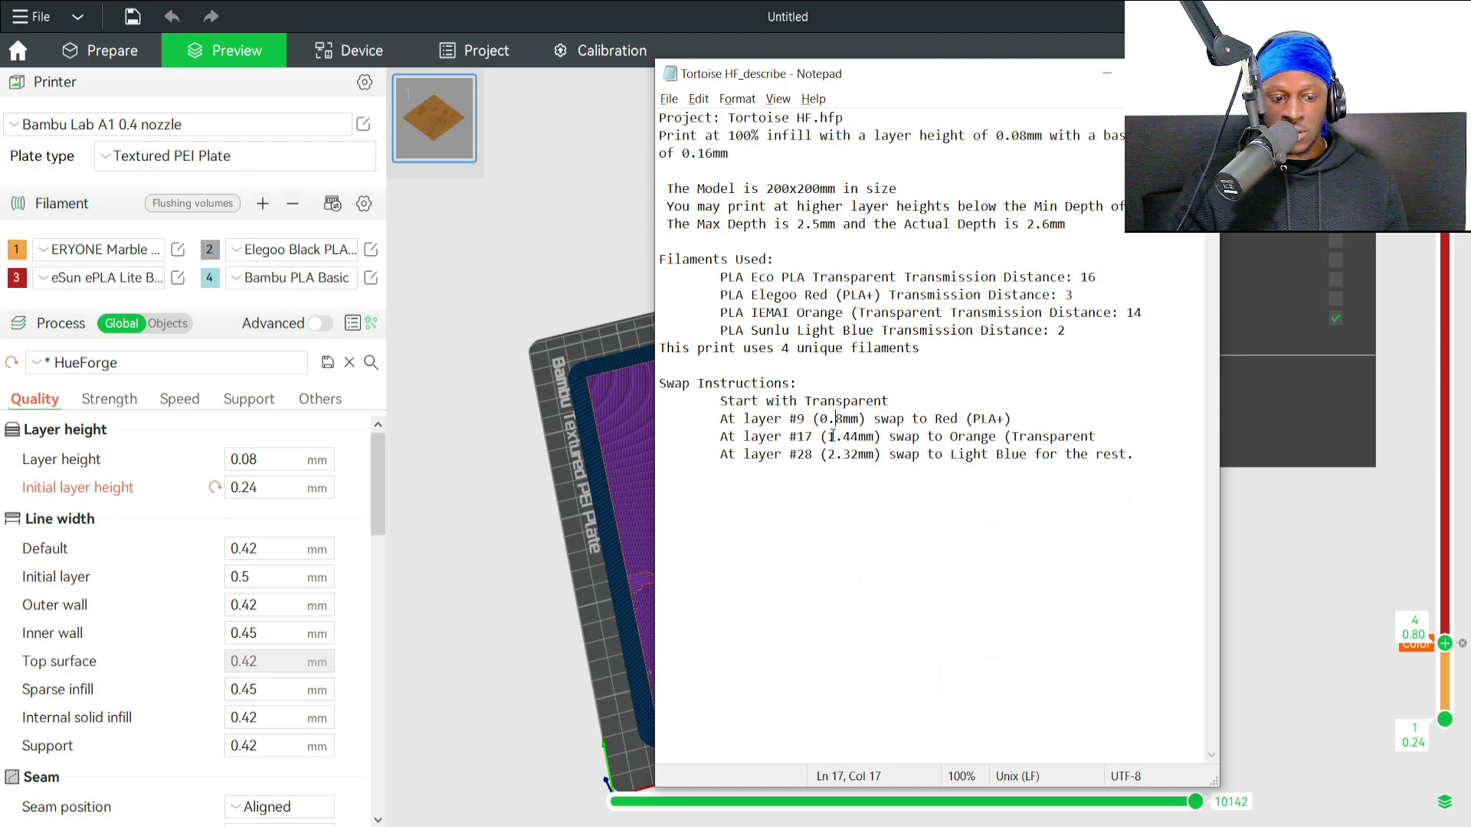
key("alt+Tab")
scroll(1441, 418, "up", 10)
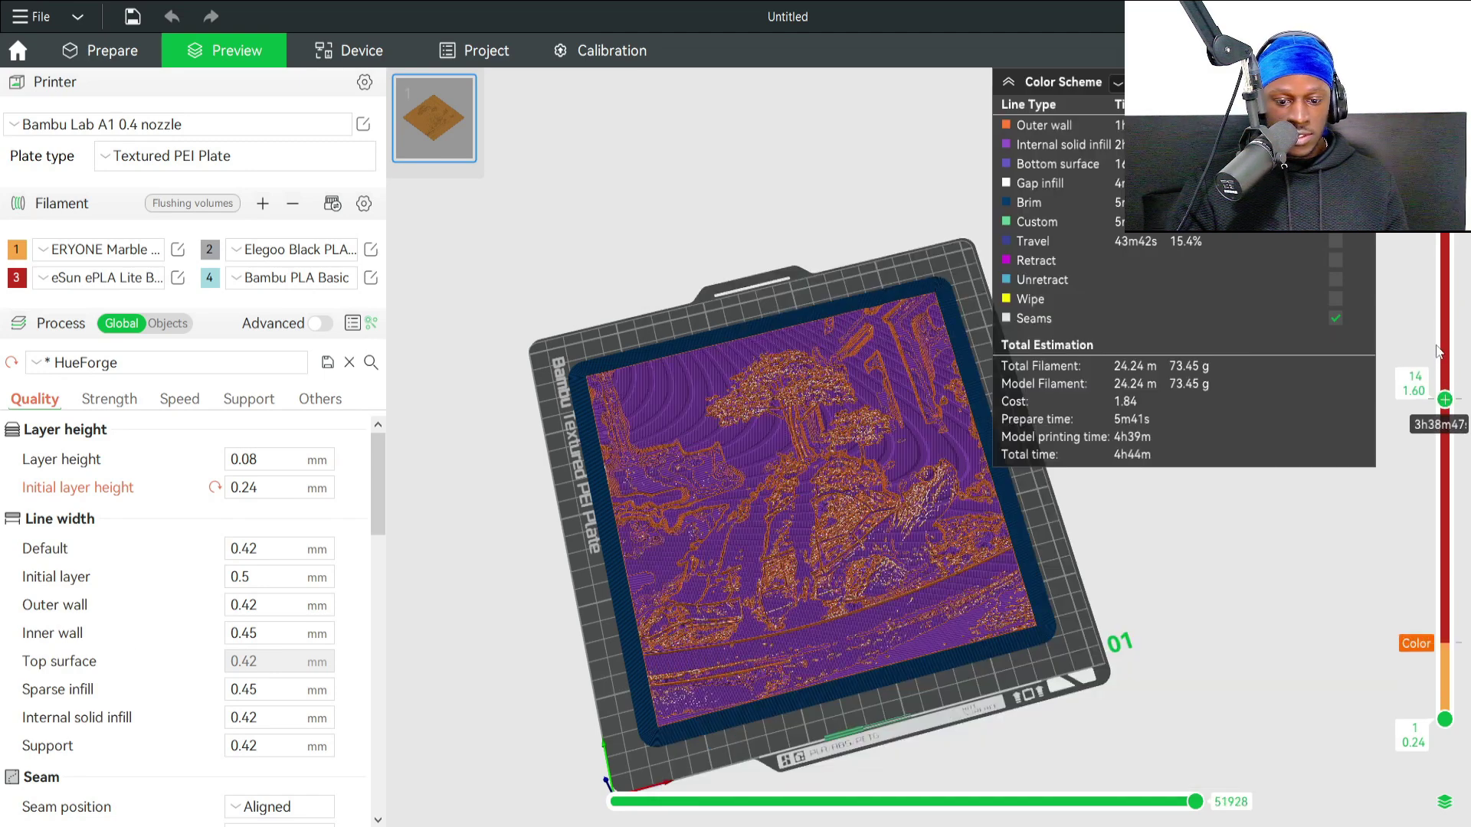
scroll(1437, 351, "up", 4)
key("alt+Tab")
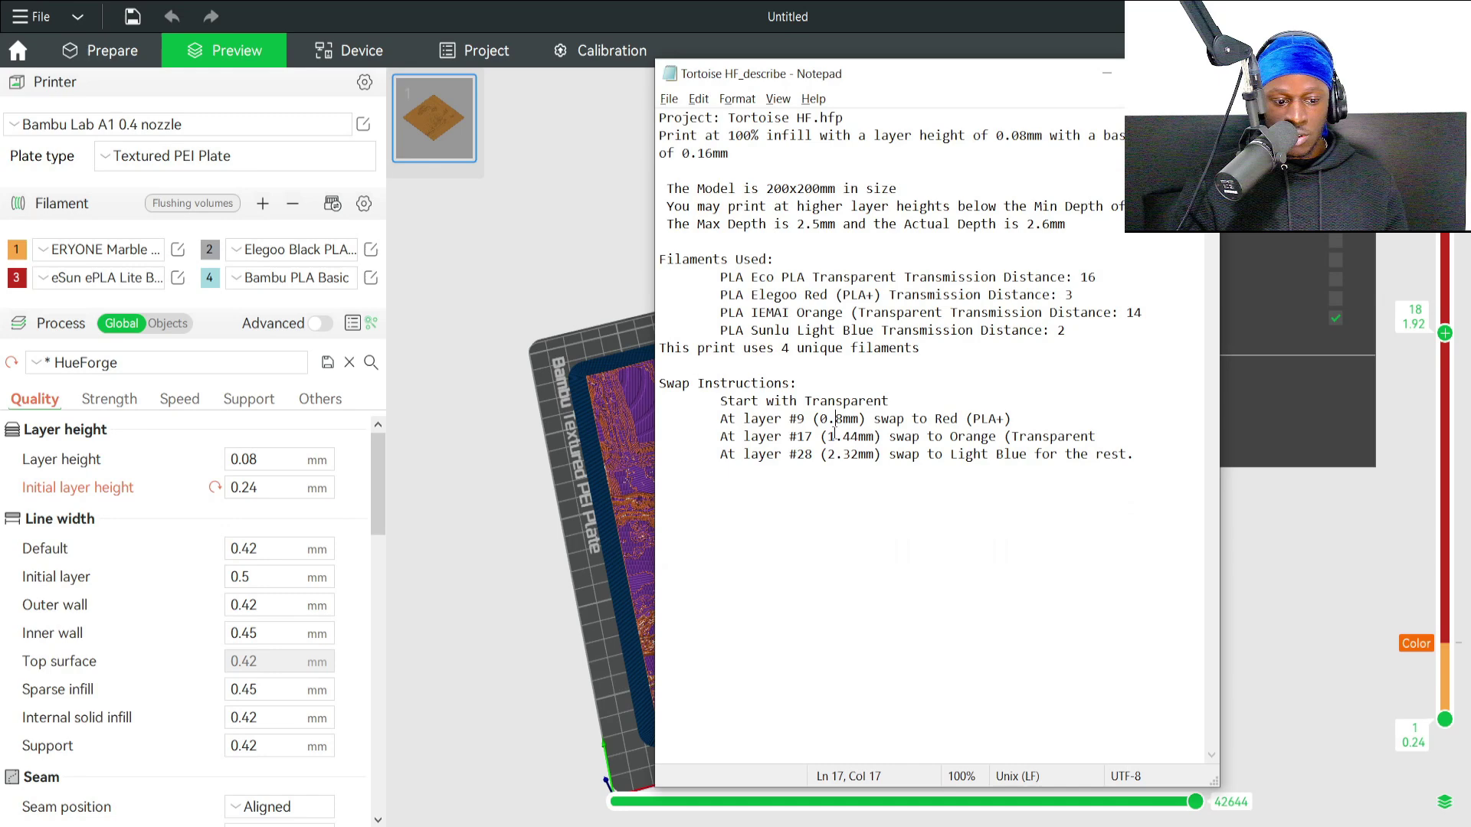
key("alt+Tab")
scroll(1444, 468, "down", 6)
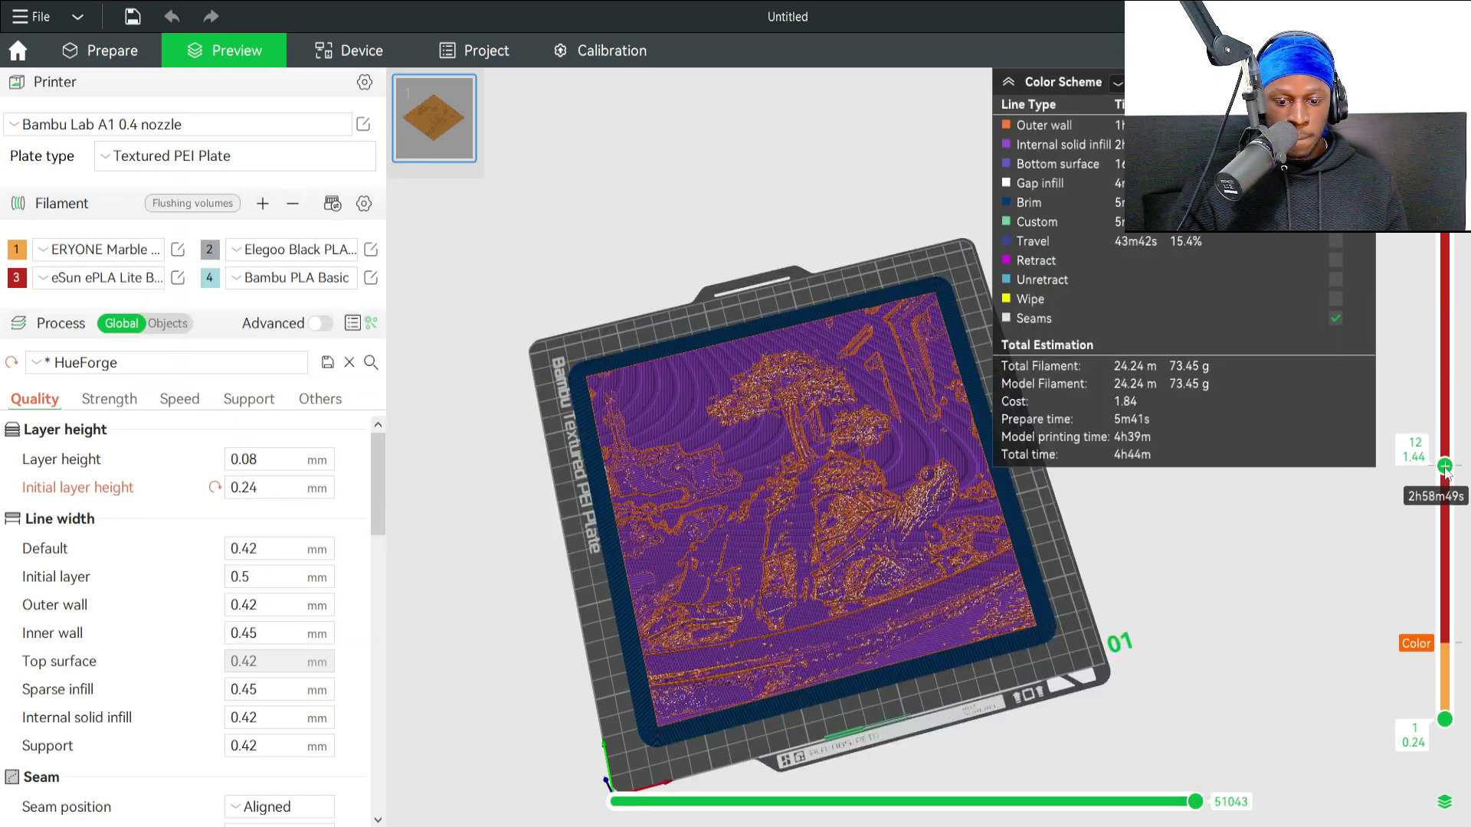
right_click(1444, 466)
mouse_move(1365, 547)
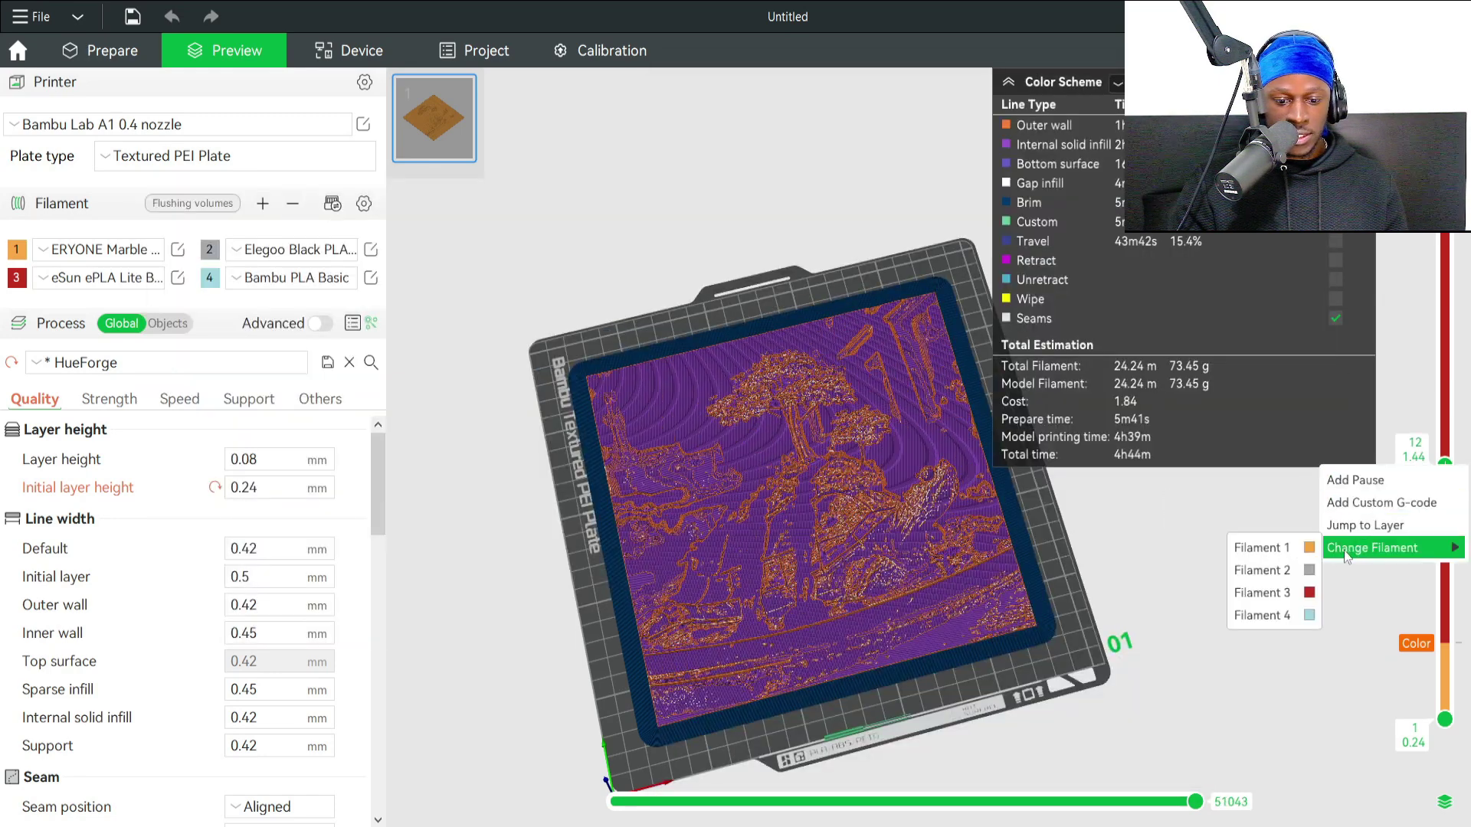
left_click(1282, 549)
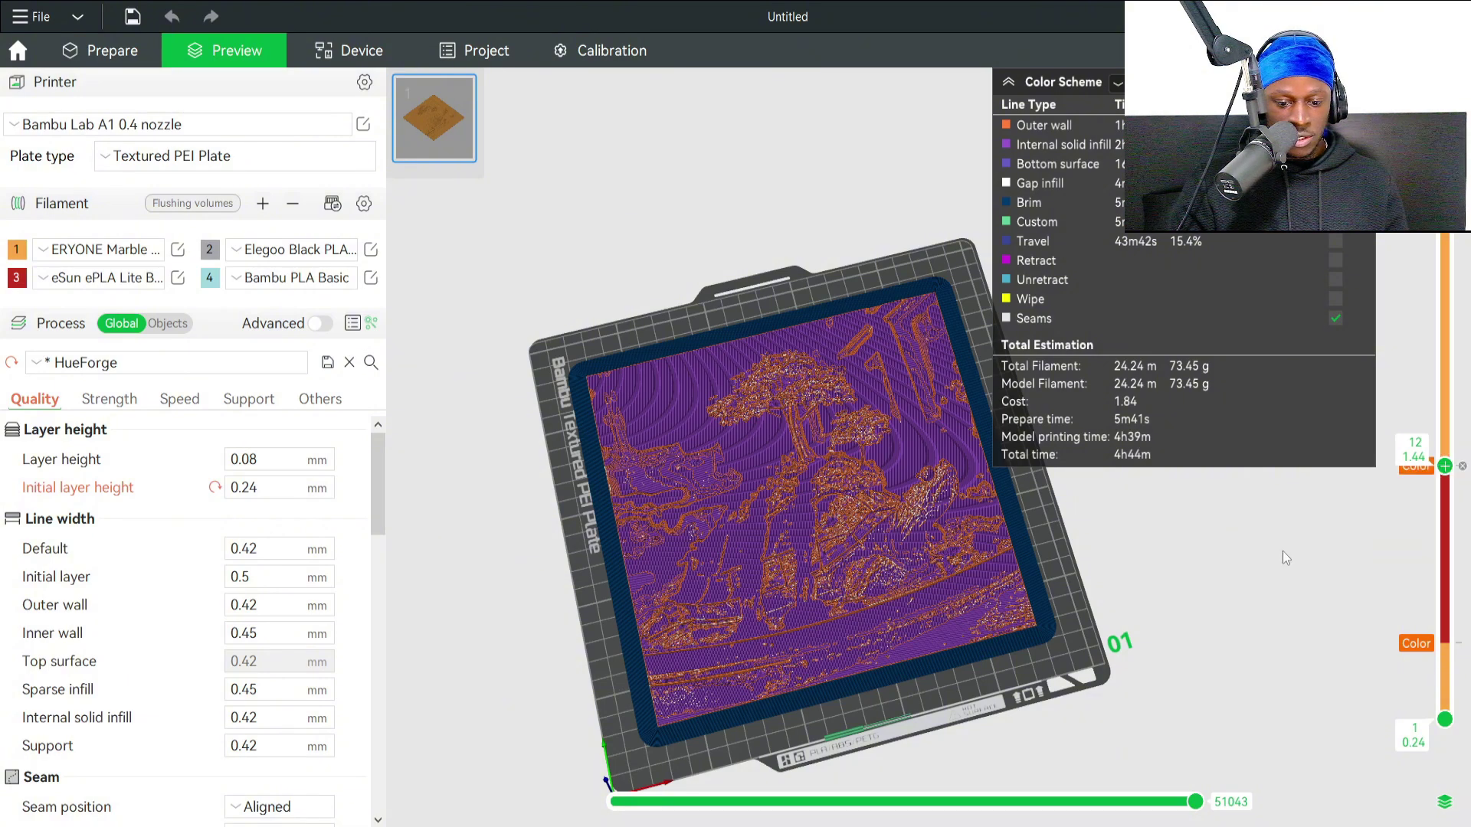
Add a change to Filament 4 (light blue) near the top layer.
key("alt+Tab")
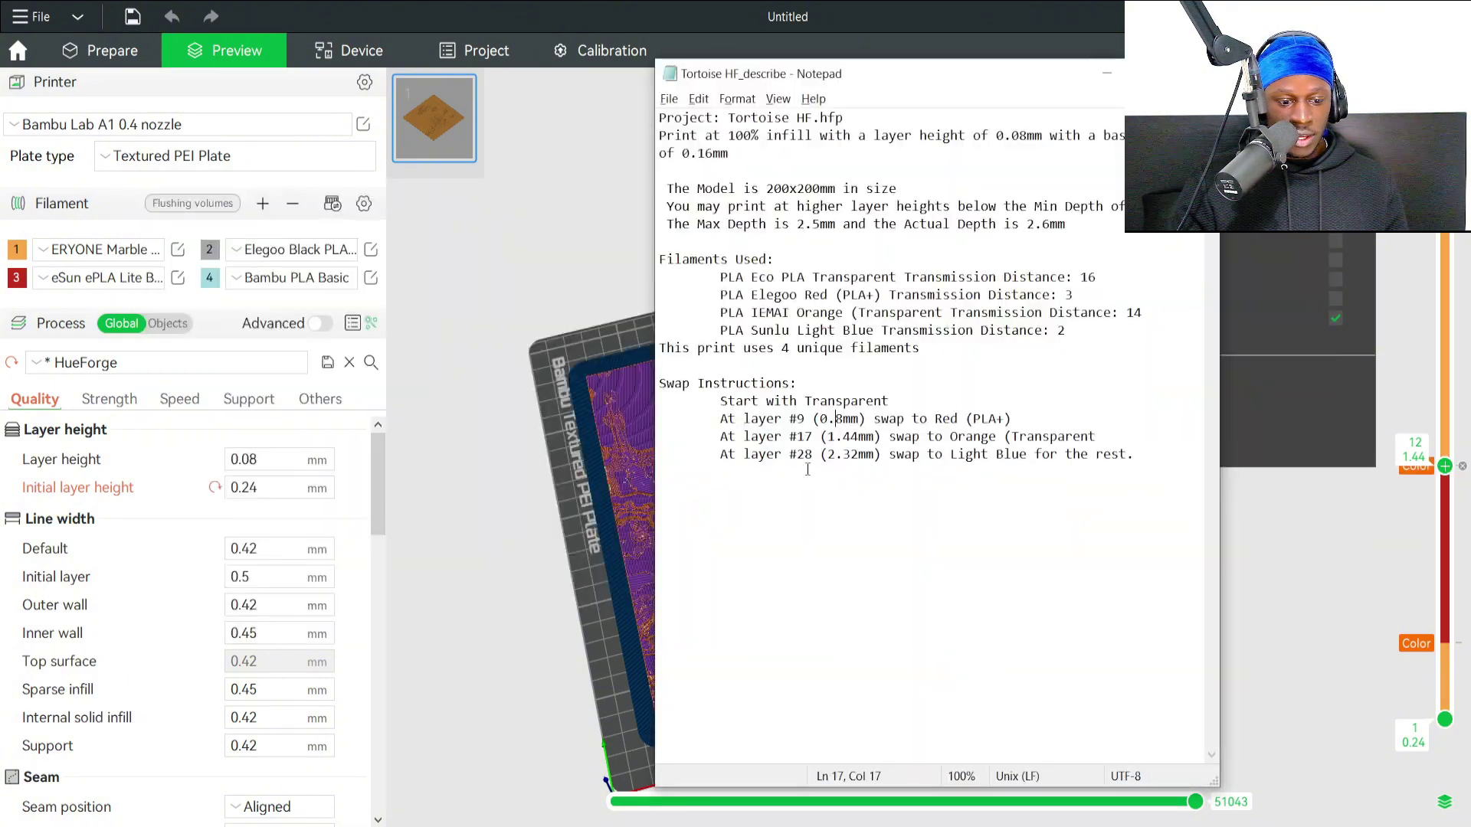
key("alt+Tab")
scroll(1444, 253, "up", 10)
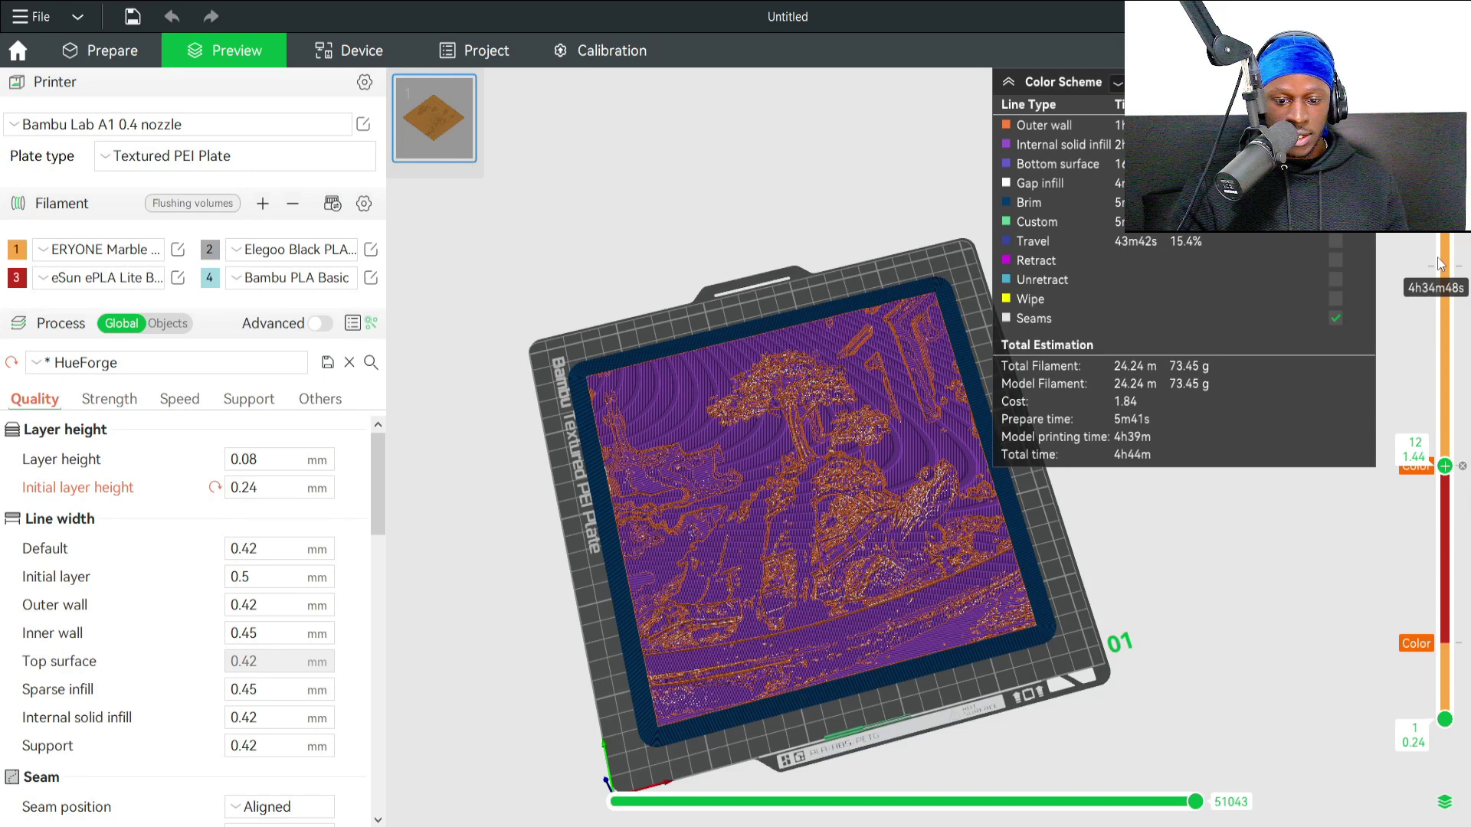
right_click(1447, 234)
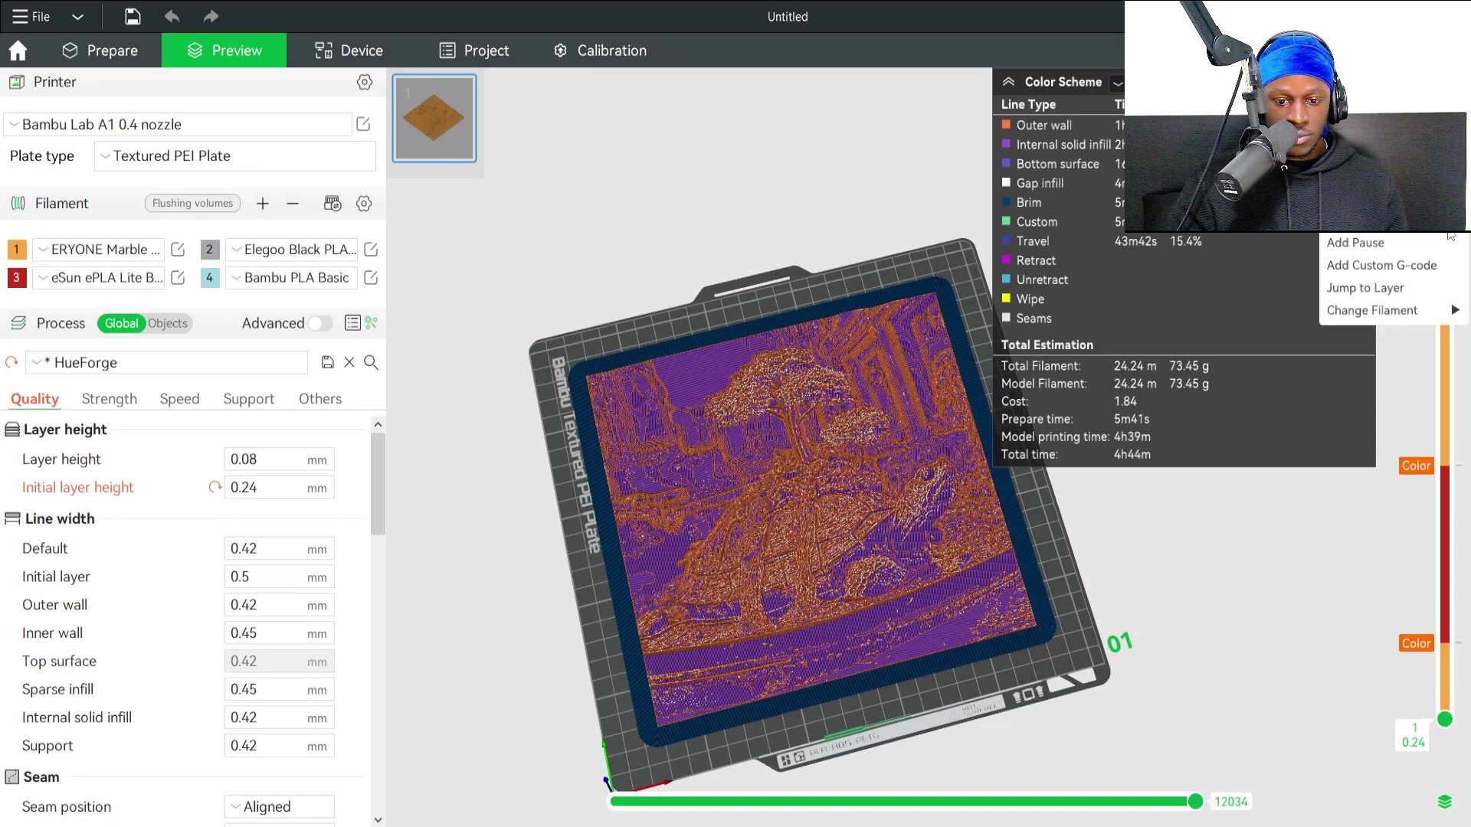
mouse_move(1417, 310)
left_click(1300, 379)
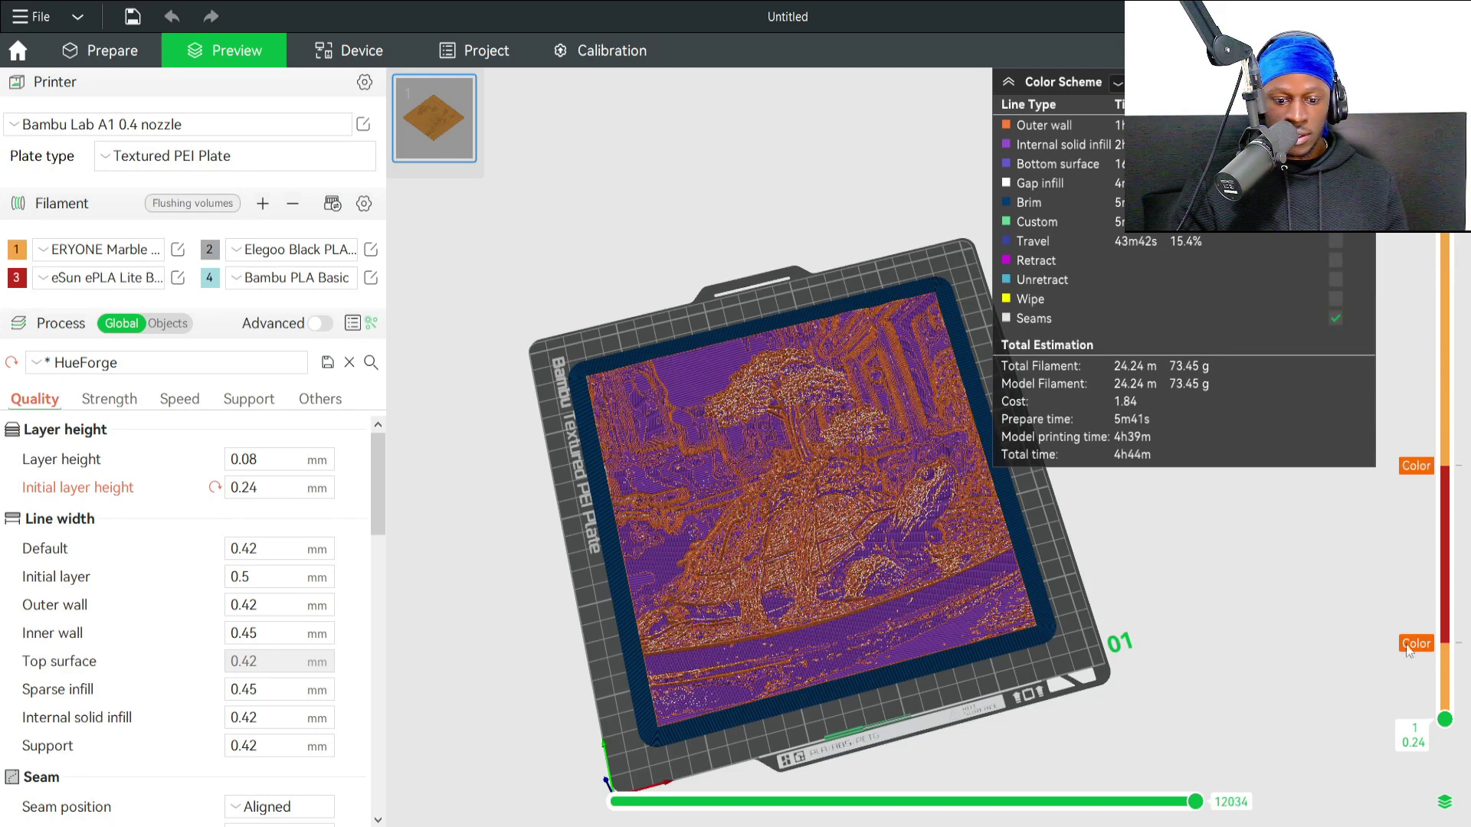
Start the print with Filament 2 (grey) at the first layer and turn the plate frontward.
right_click(1445, 722)
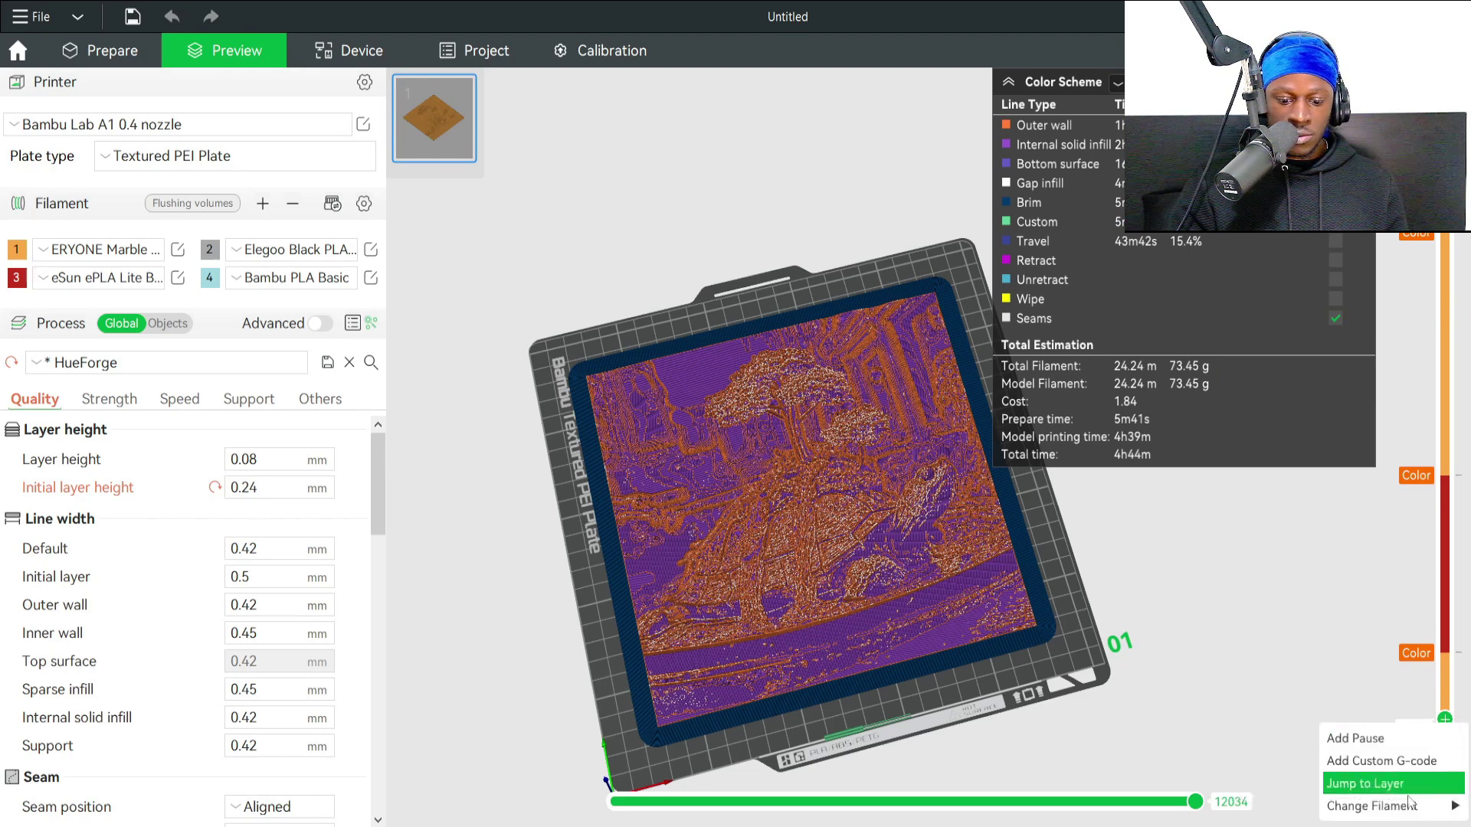
mouse_move(1370, 806)
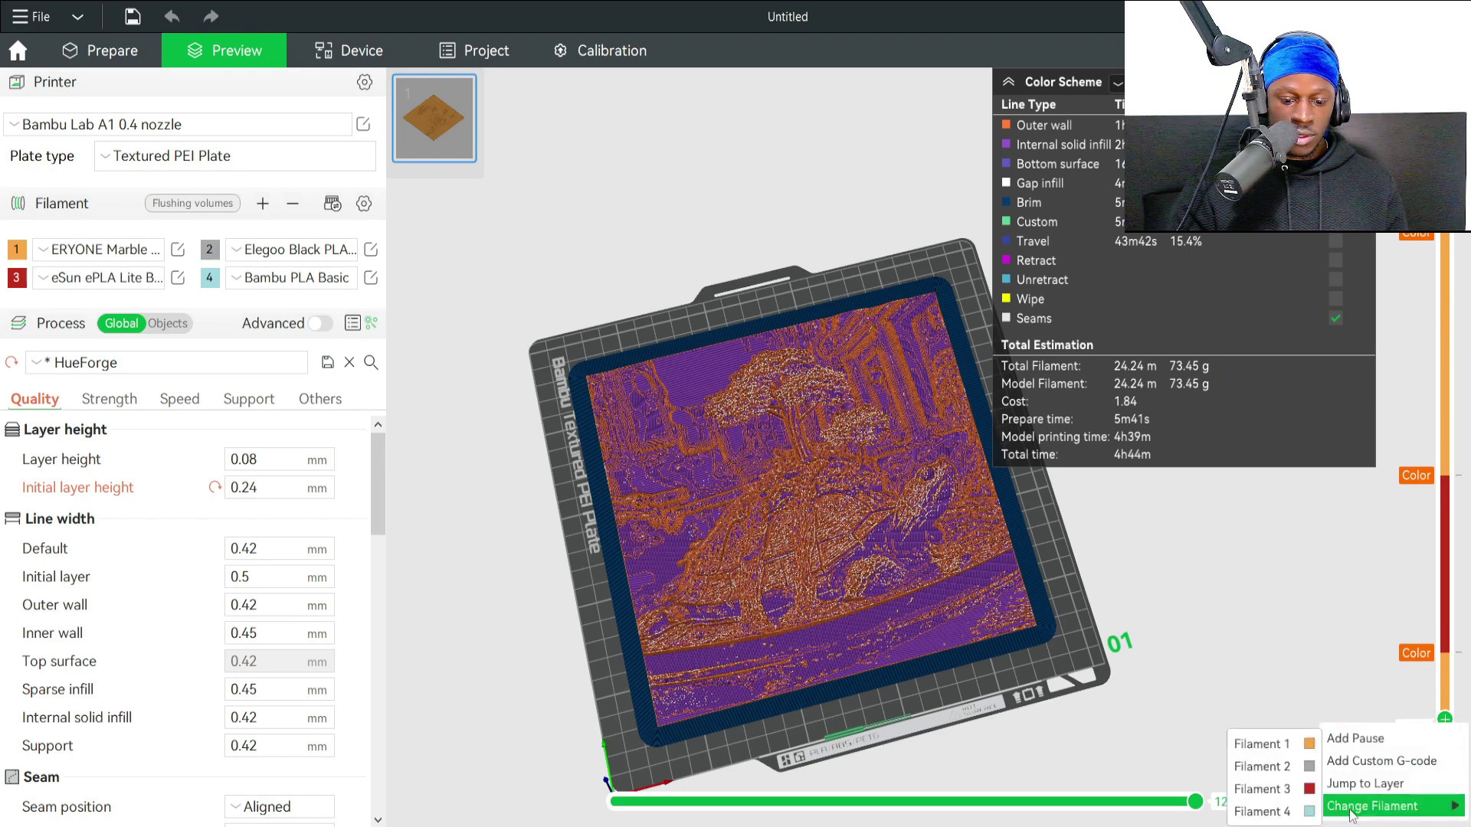
left_click(1279, 755)
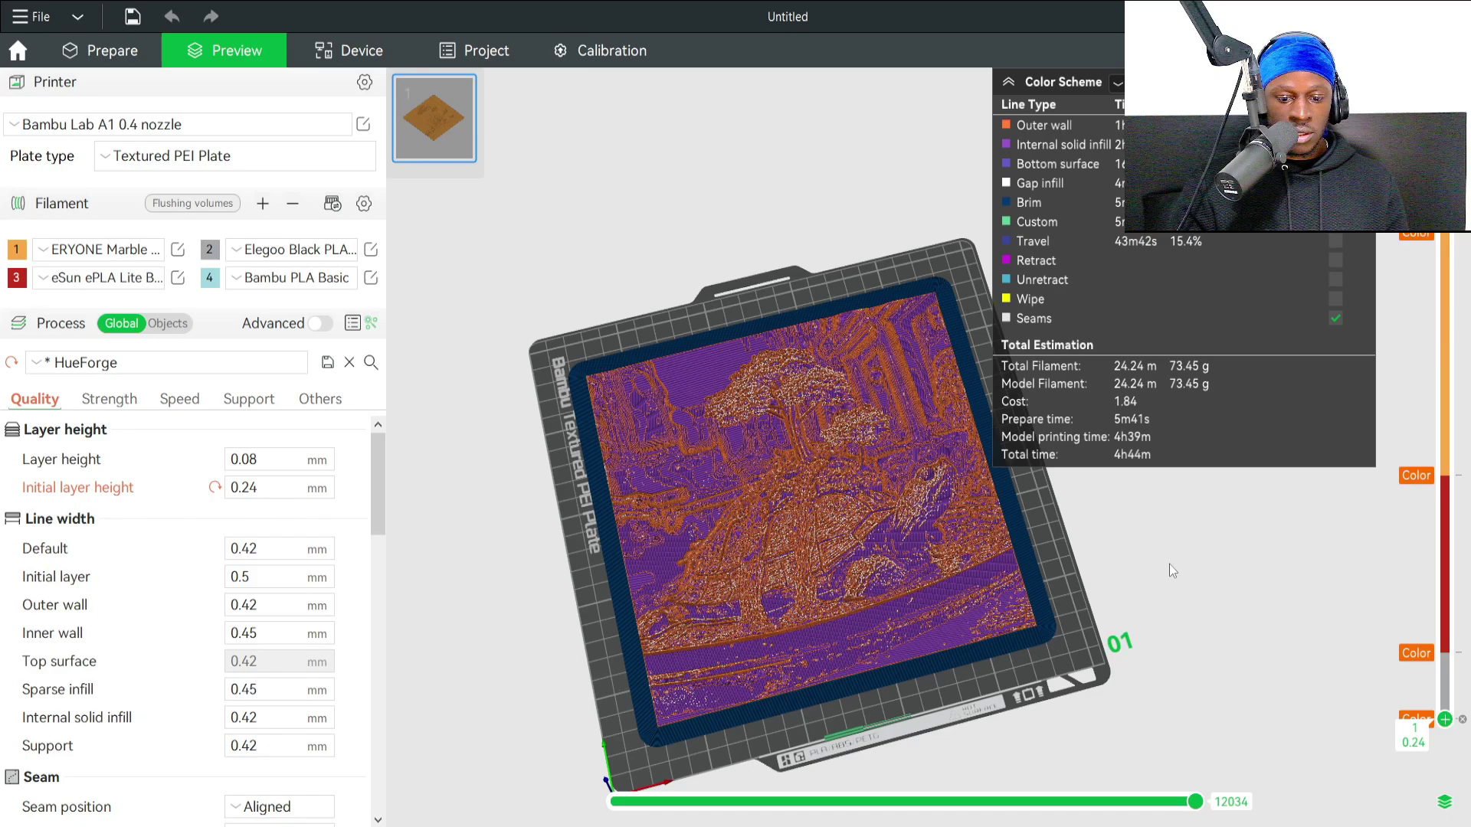
middle_click_drag(1139, 568, 1105, 566)
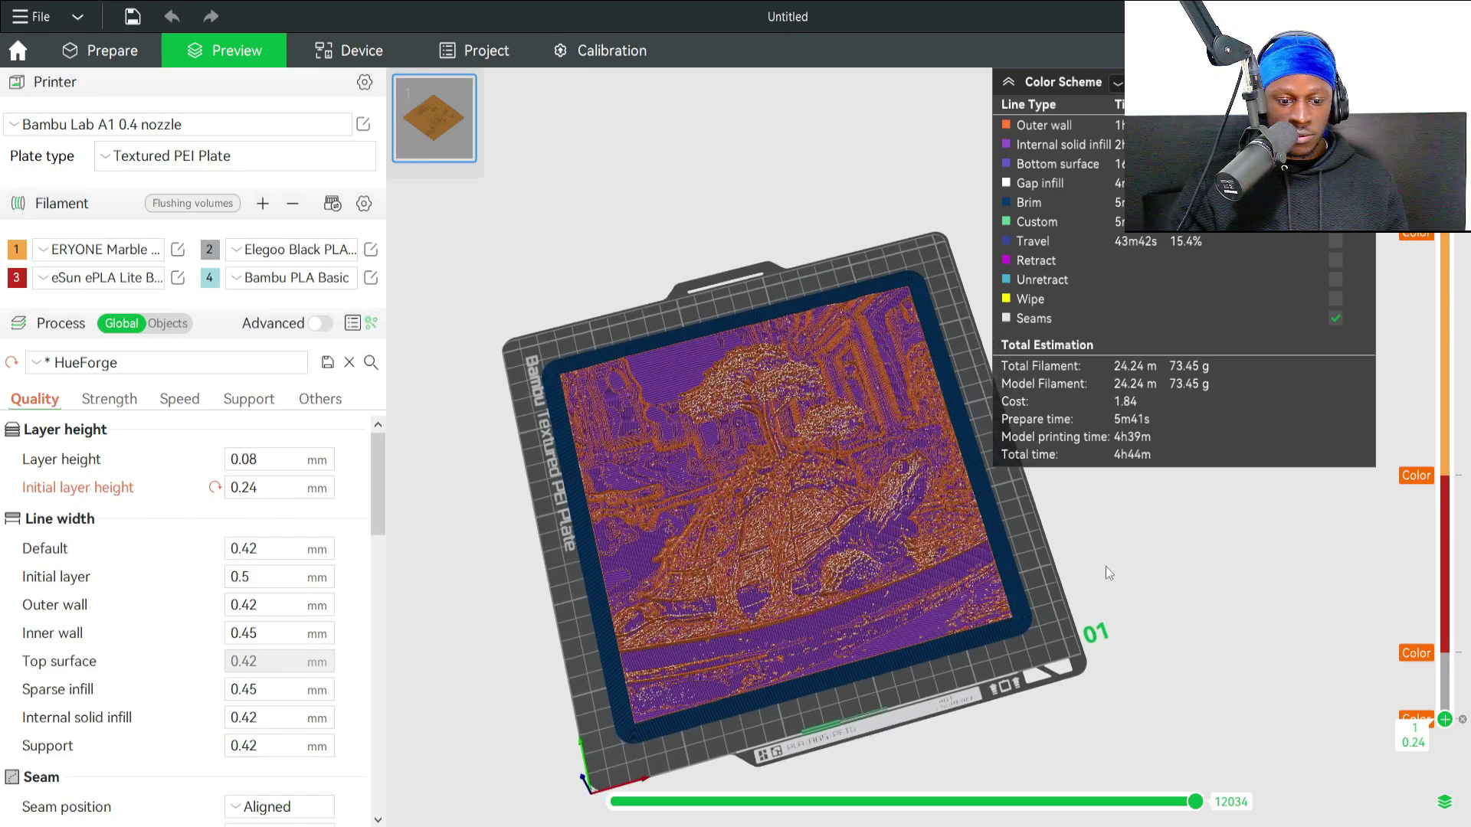
left_click_drag(1105, 567, 1164, 499)
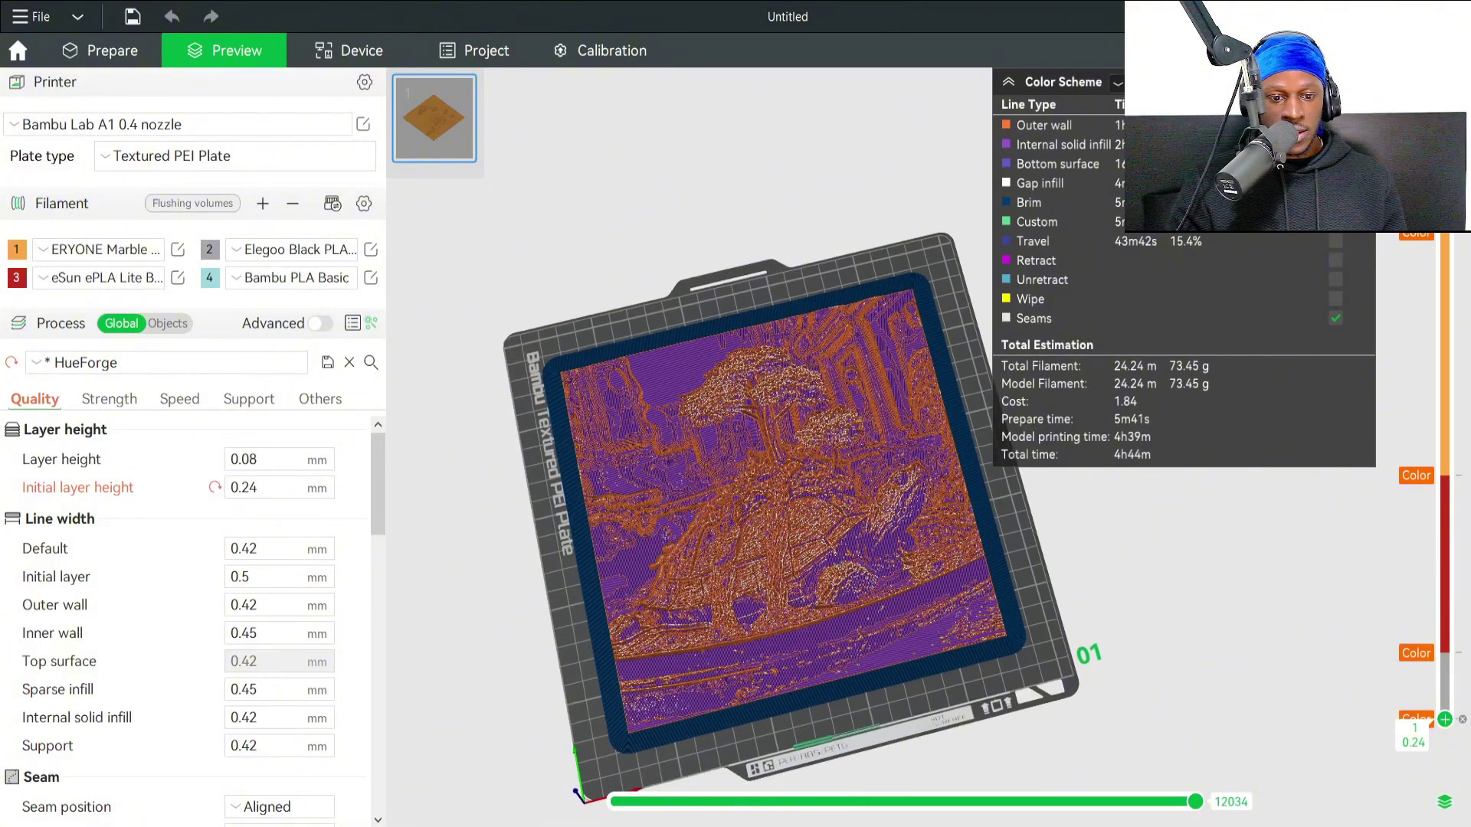
Re-slice the plate with the colour changes, rereading and then minimizing the Notepad swap notes.
key("alt+Tab")
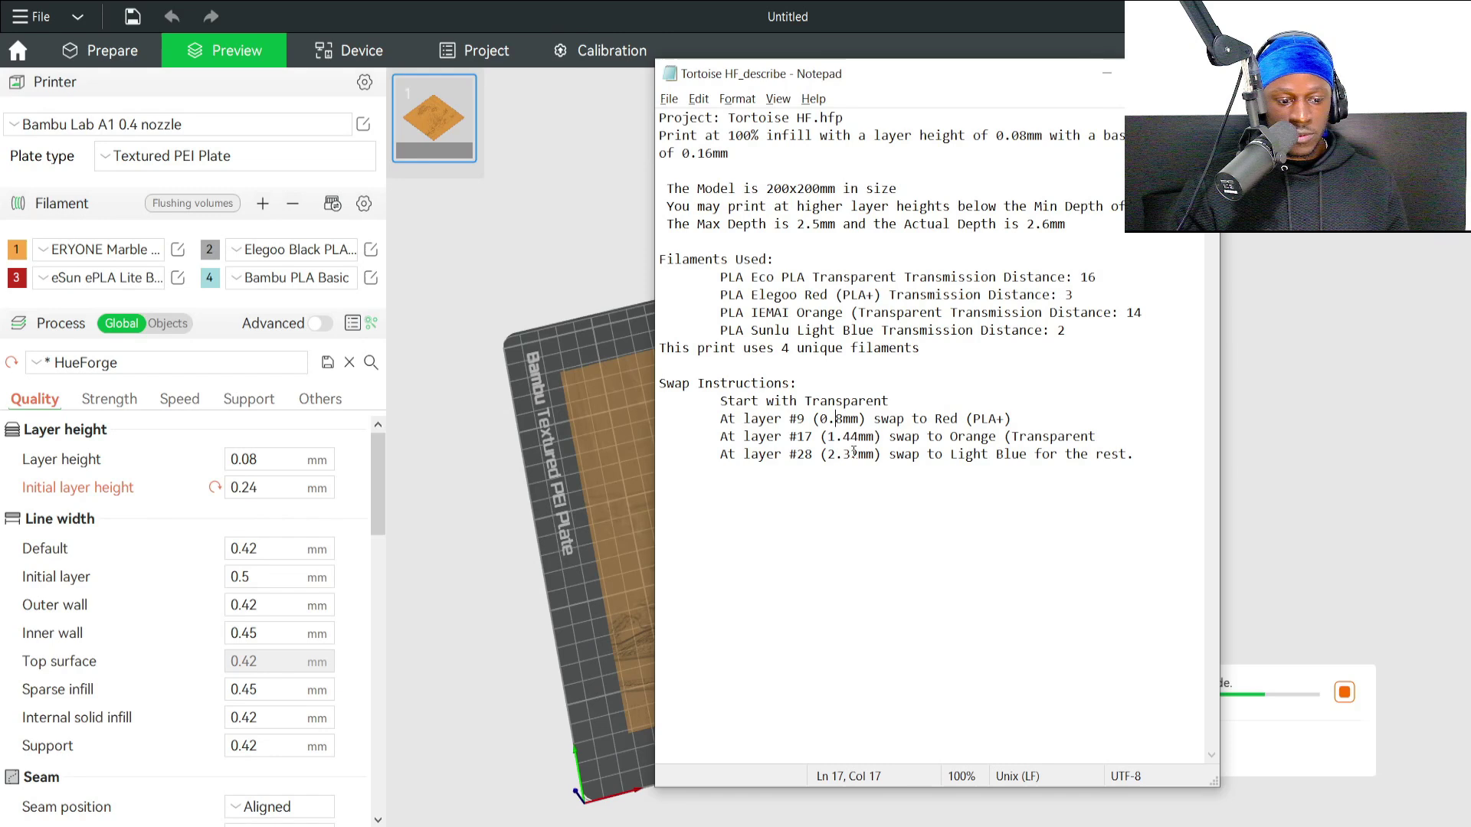
mouse_move(873, 418)
left_mouse_down()
mouse_move(881, 453)
mouse_move(862, 417)
left_mouse_up()
left_click(793, 435)
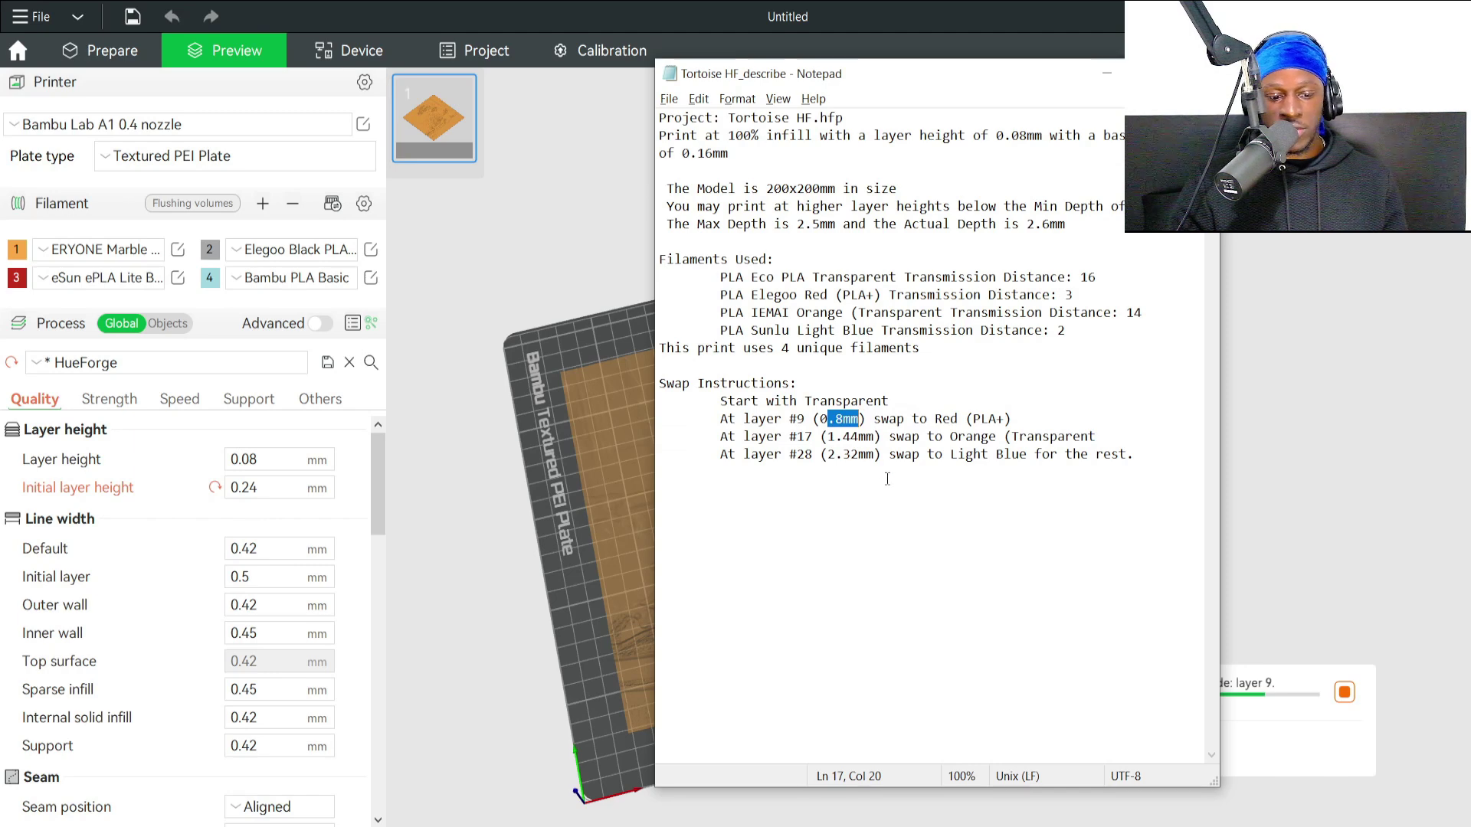
left_click(1106, 72)
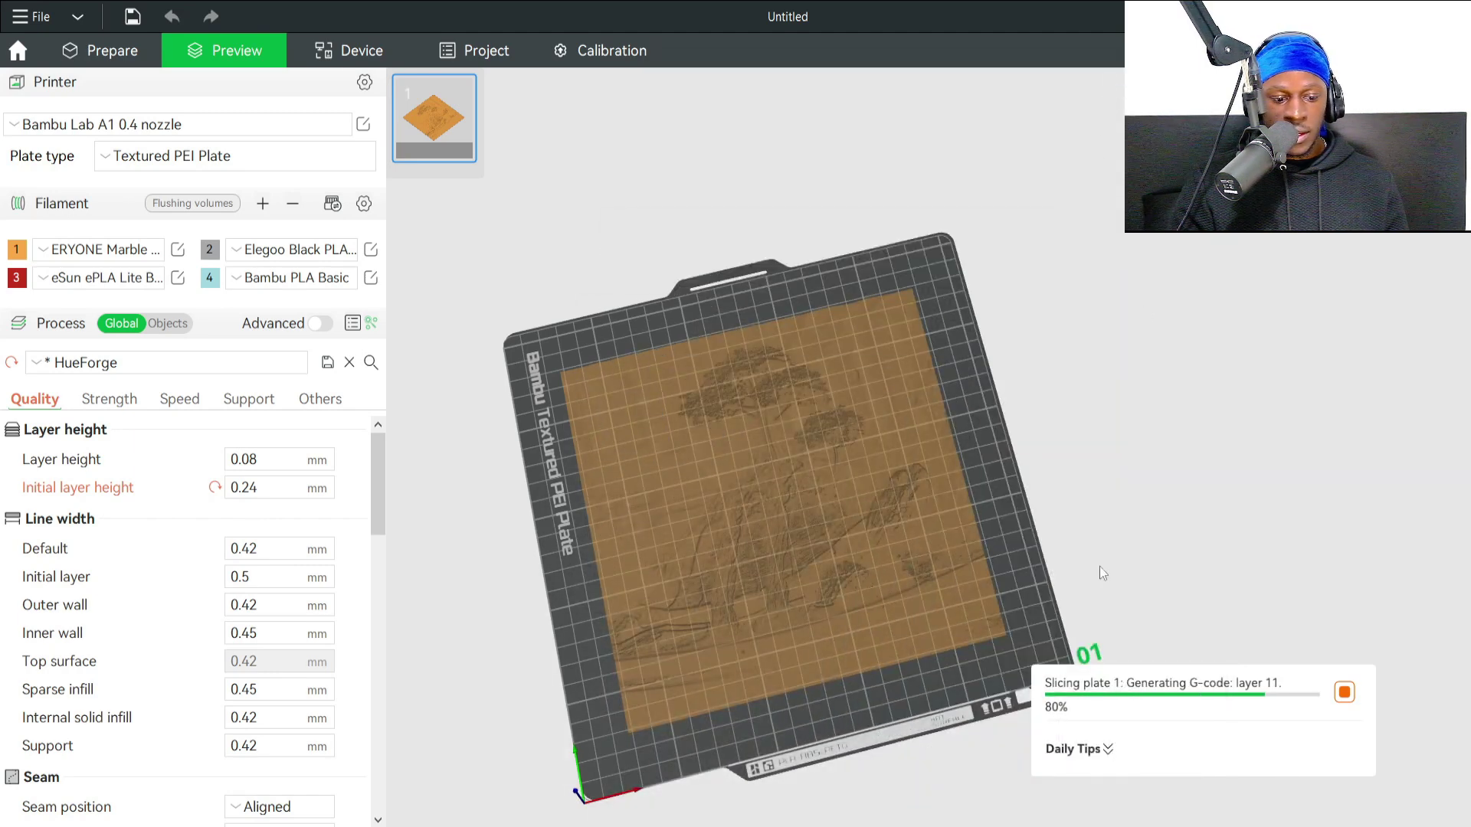
middle_click_drag(924, 580, 963, 520)
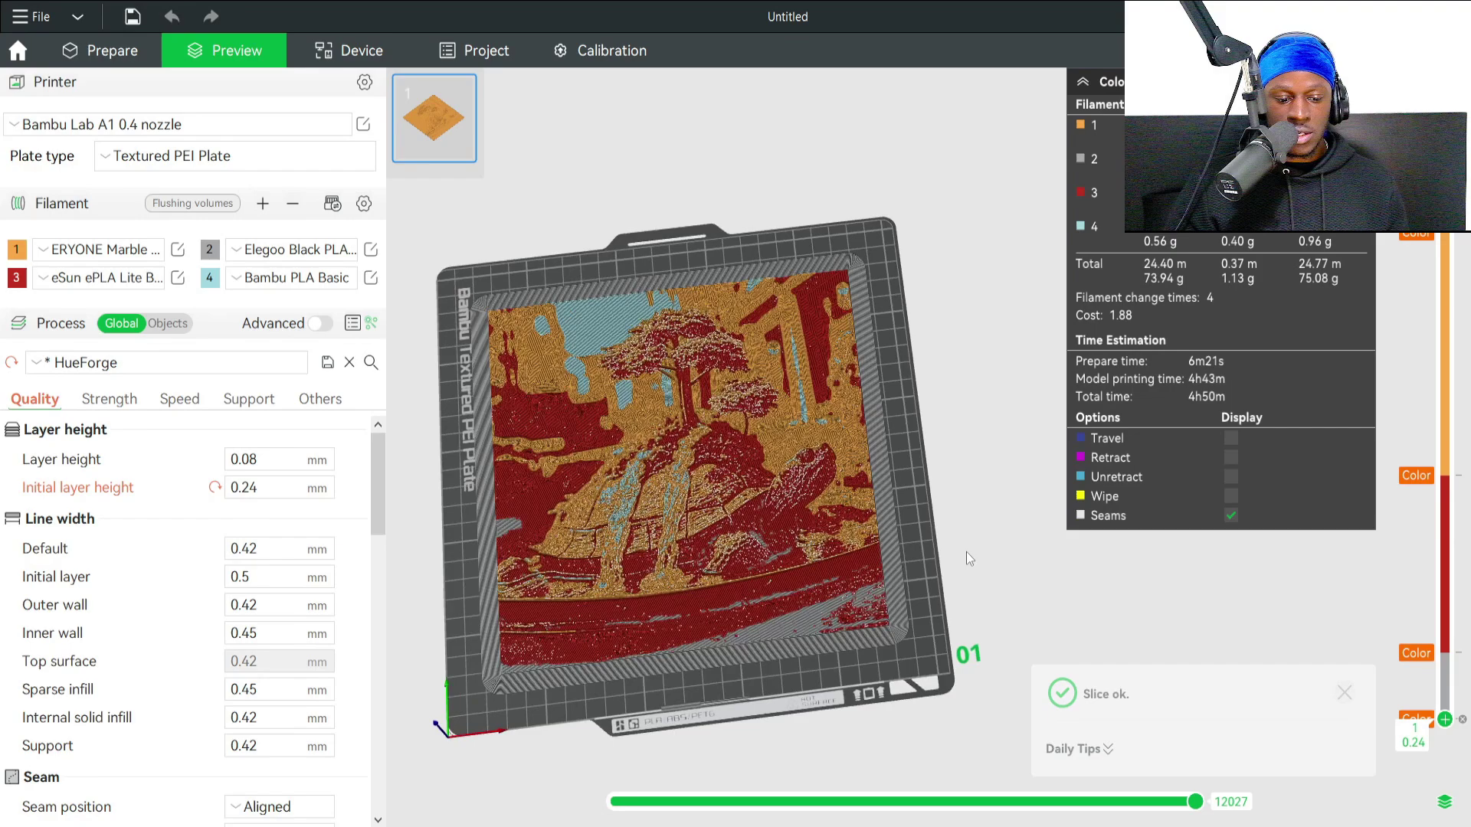
Collapse the Color legend and zoom over the red, orange, light blue and grey tortoise preview.
left_click_drag(966, 553, 976, 596)
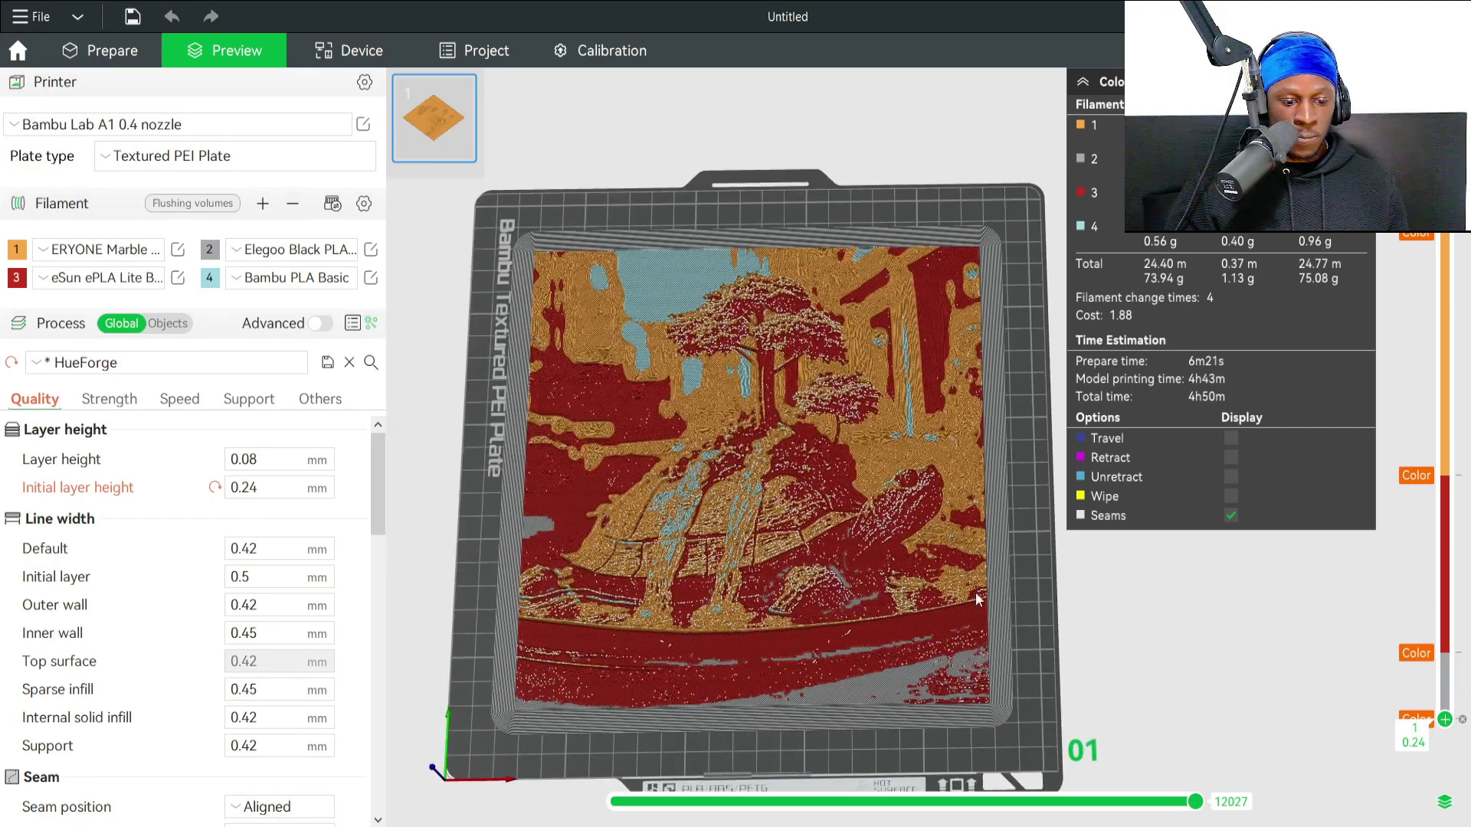
left_click(1082, 81)
scroll(1078, 280, "up", 5)
scroll(1031, 323, "down", 3)
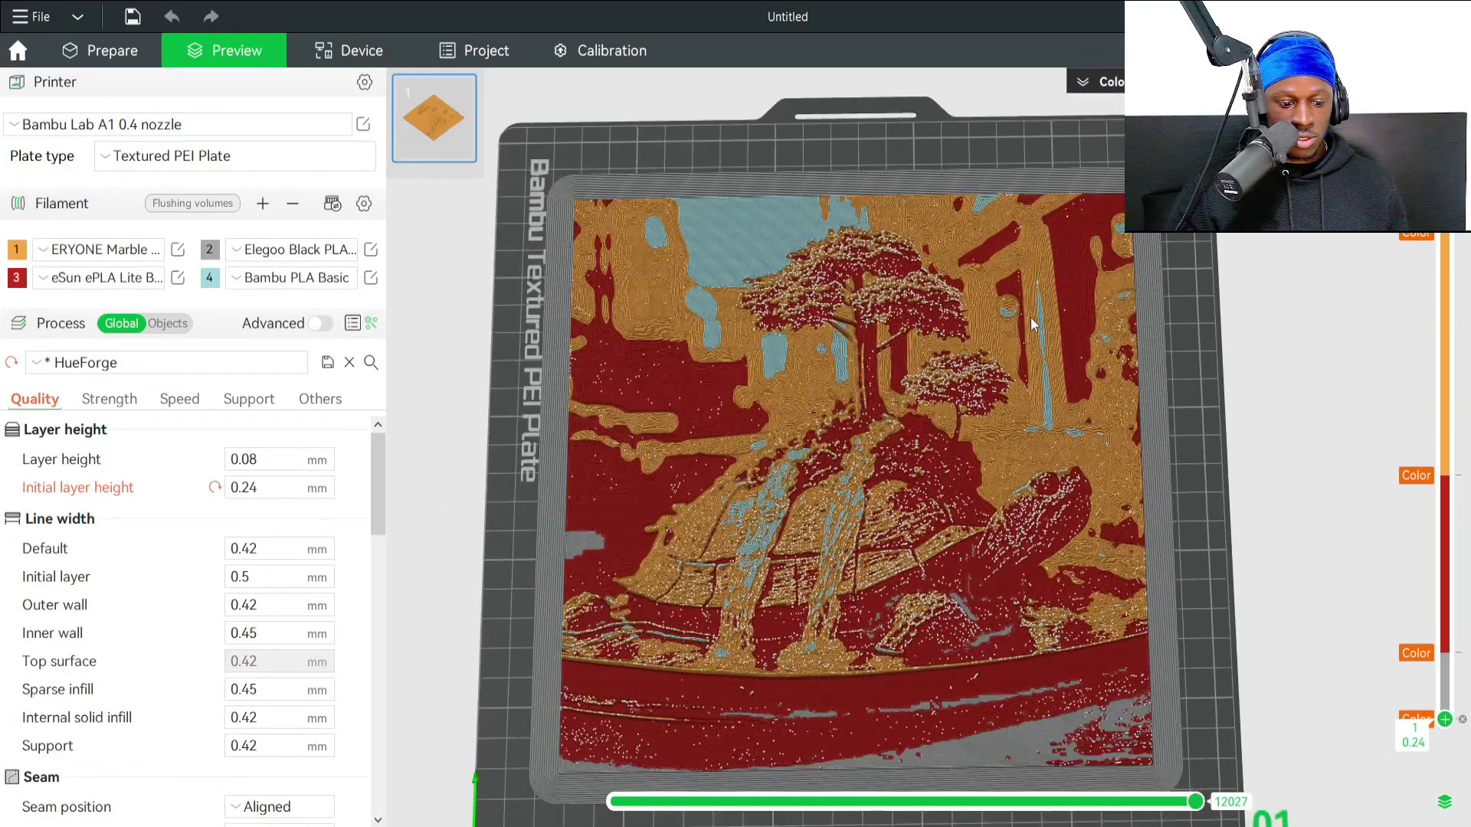